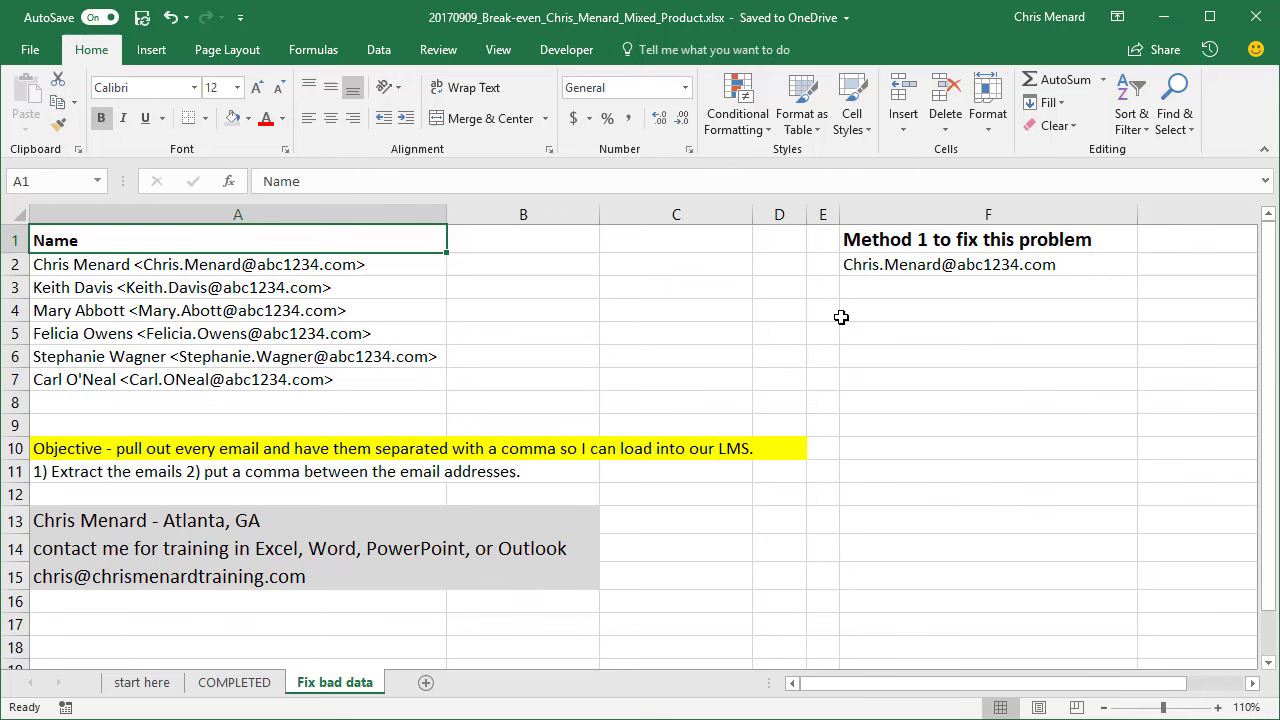
# - Fill F2's email-extracting formula down to F7 and paste the results as values into G2:G7
pyautogui.click(905, 265)
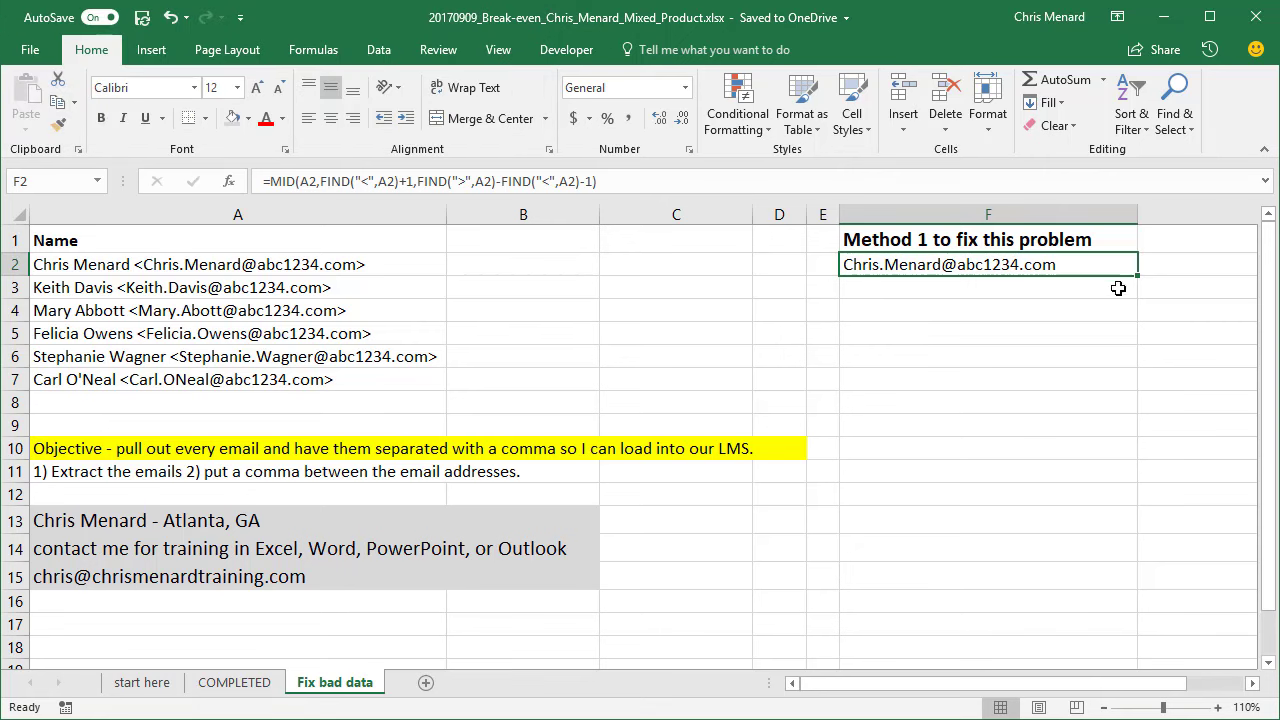
pyautogui.moveTo(1137, 277); pyautogui.dragTo(1137, 391)
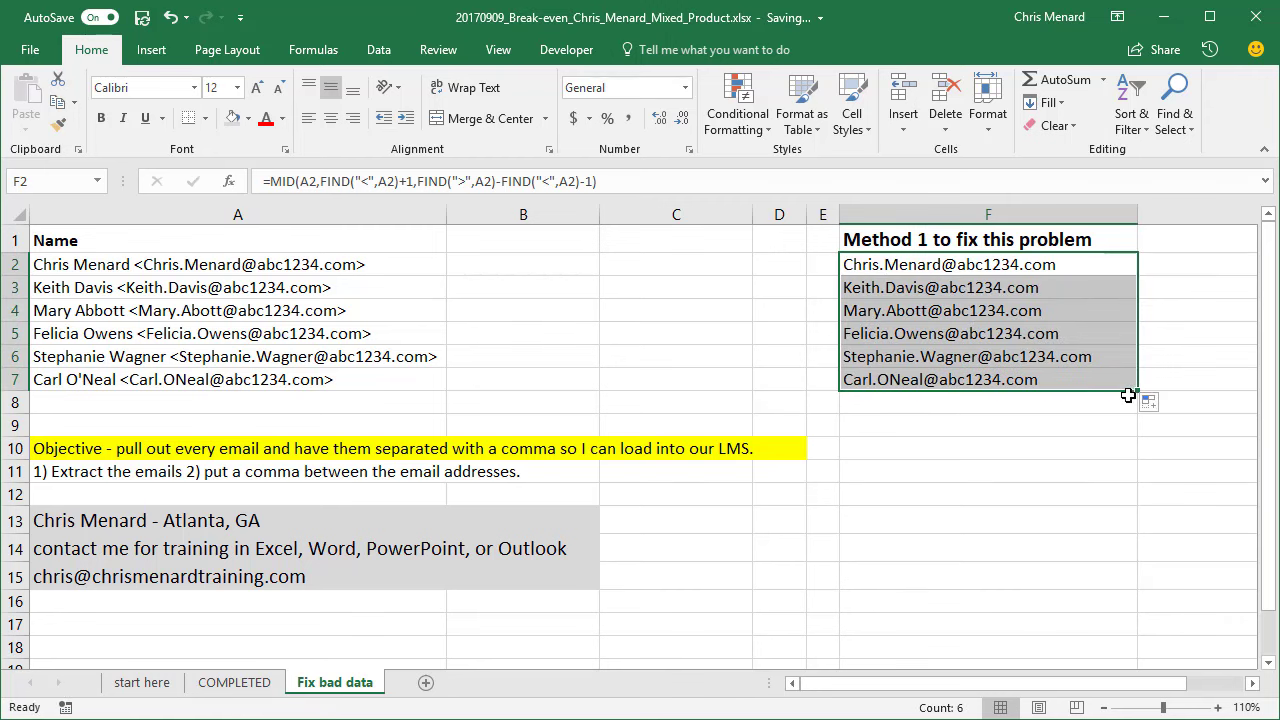
pyautogui.rightClick(965, 327)
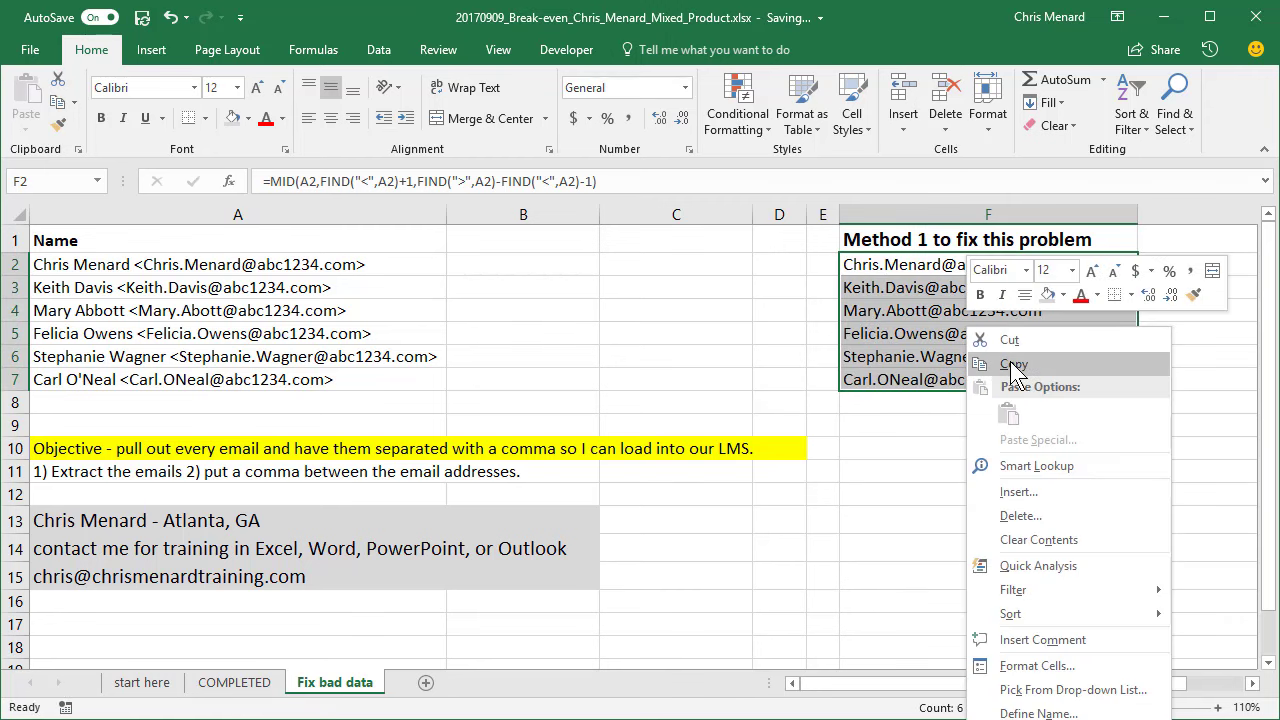
pyautogui.click(1015, 364)
pyautogui.click(1158, 274)
pyautogui.rightClick(1156, 270)
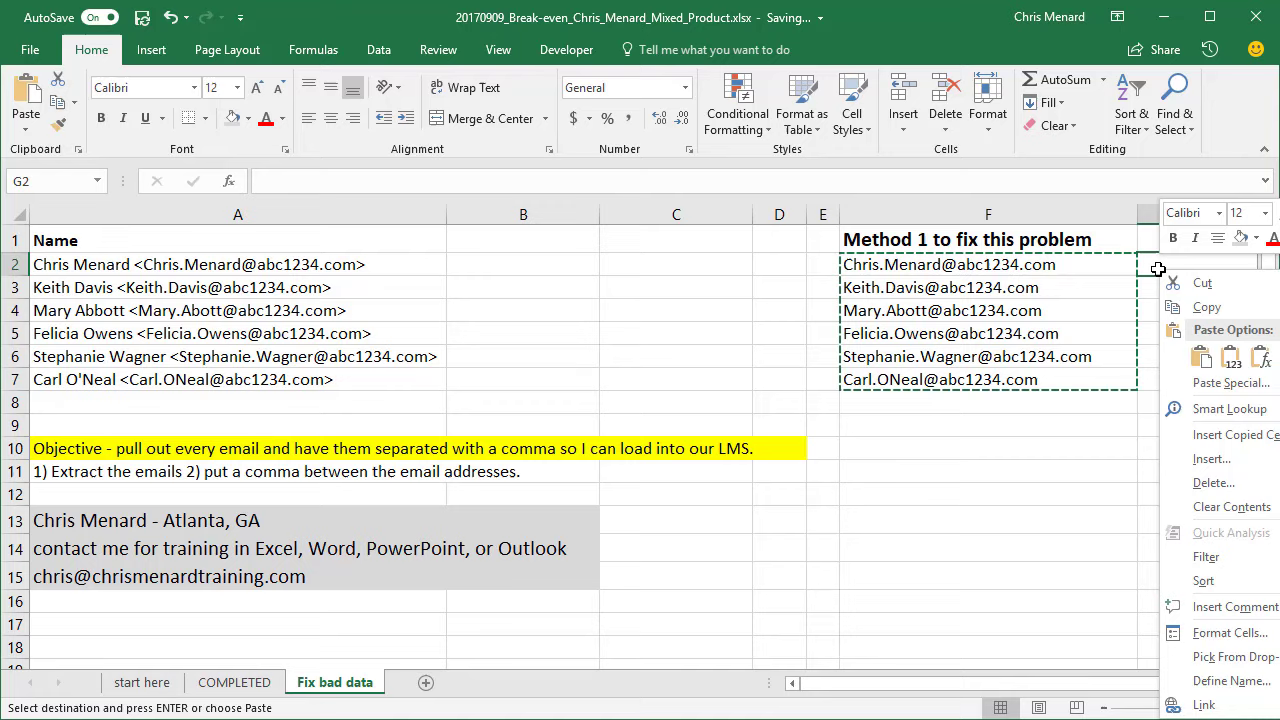
pyautogui.click(1230, 363)
# - Compare F2's formula with G2's plain value, then clear column G
pyautogui.hscroll(-2, 1230, 363)
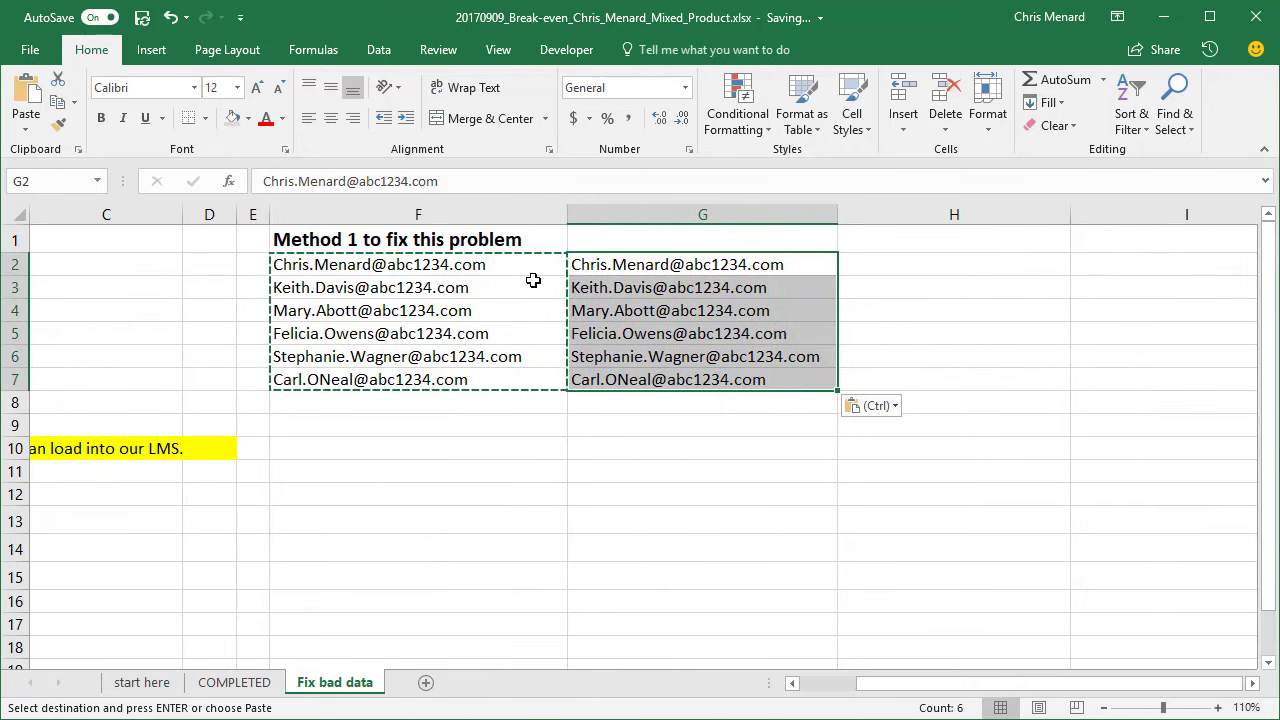
pyautogui.press('Escape')
pyautogui.click(457, 264)
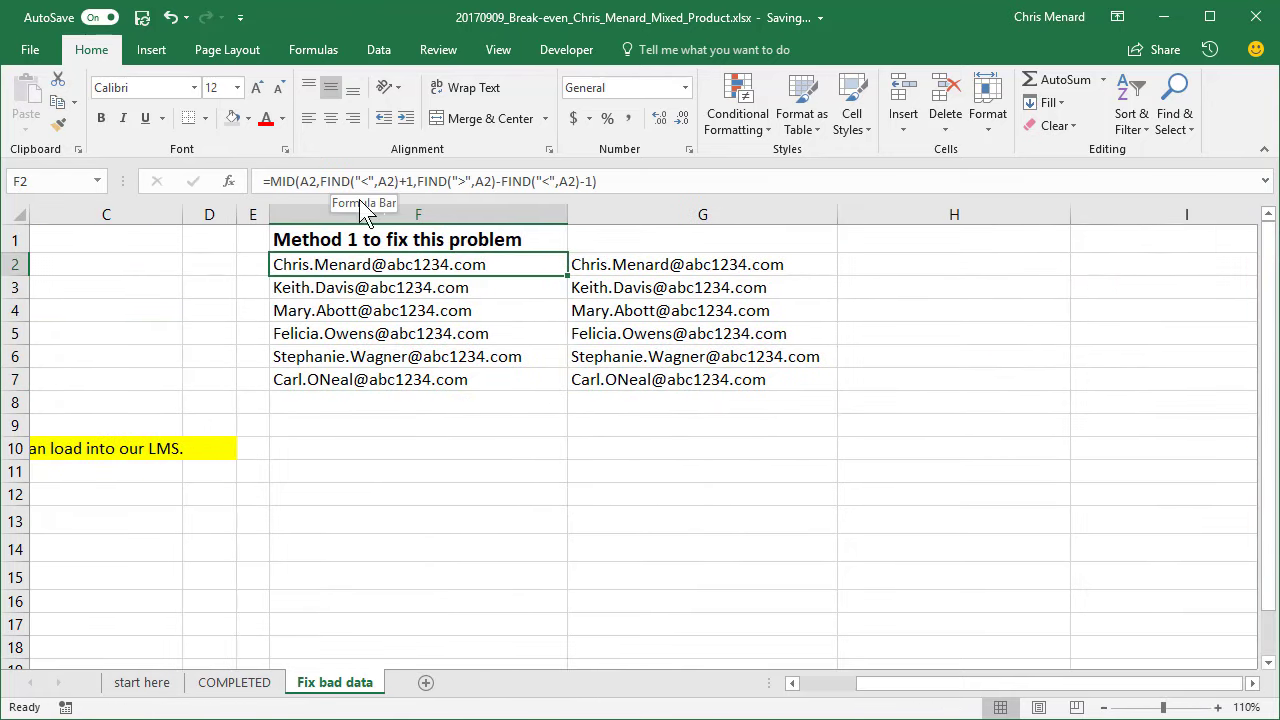
pyautogui.click(632, 266)
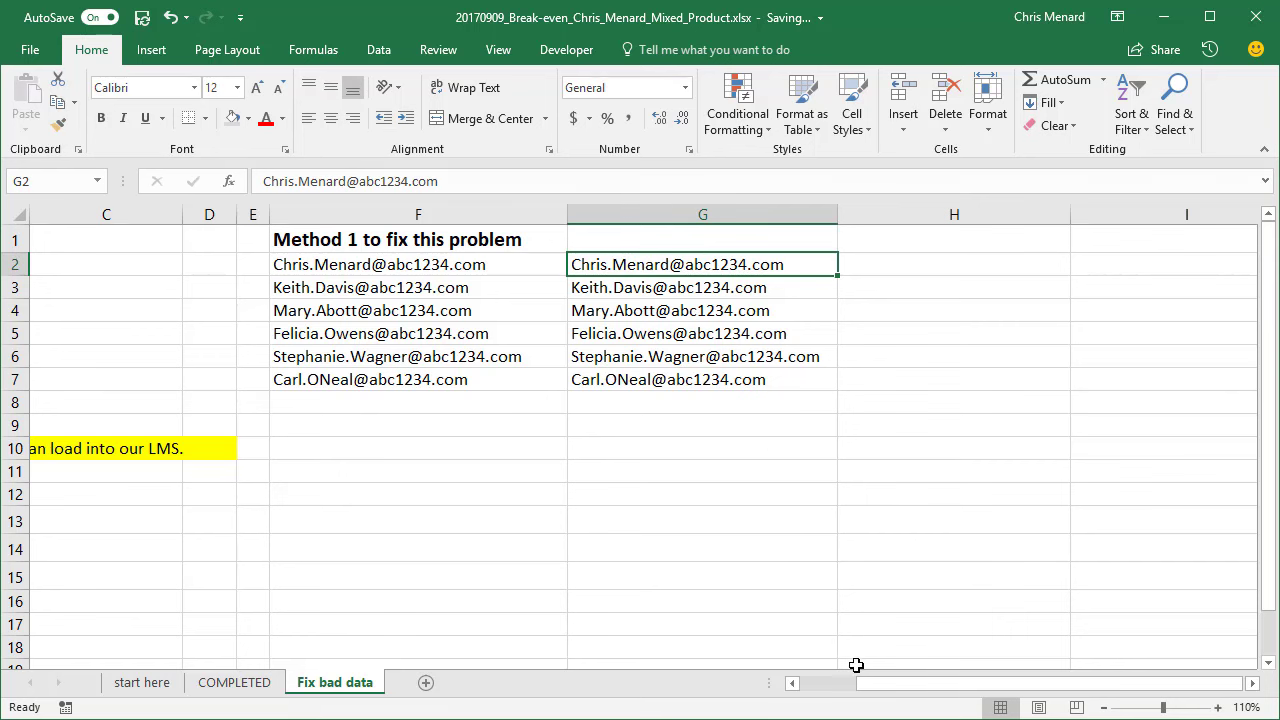
pyautogui.moveTo(890, 688); pyautogui.dragTo(808, 688)
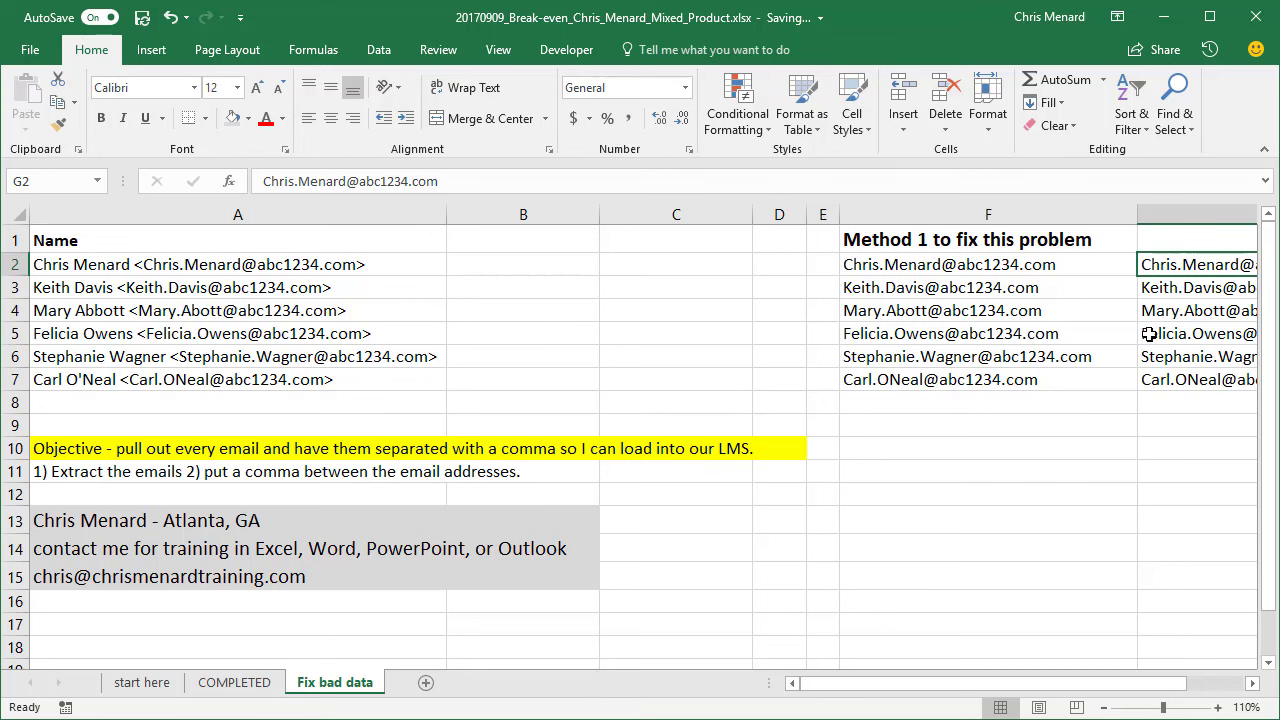
pyautogui.click(1190, 215)
pyautogui.press('Delete')
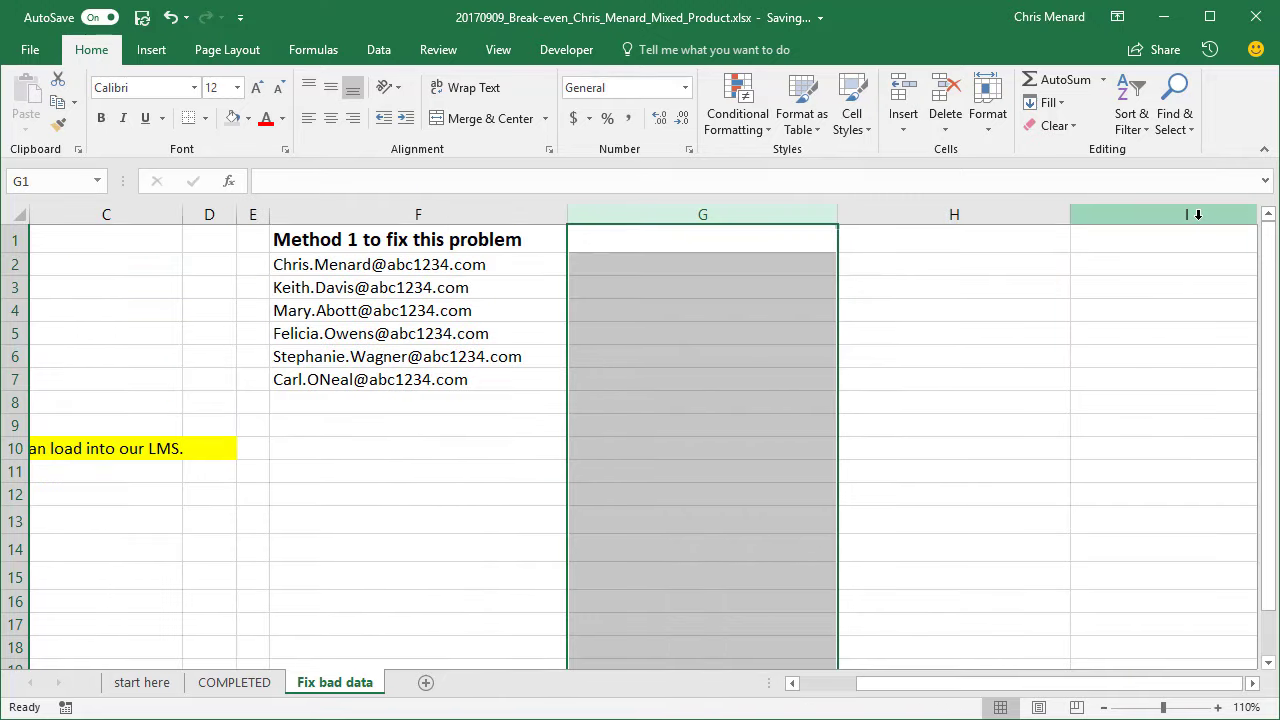
pyautogui.hscroll(-5, 947, 700)
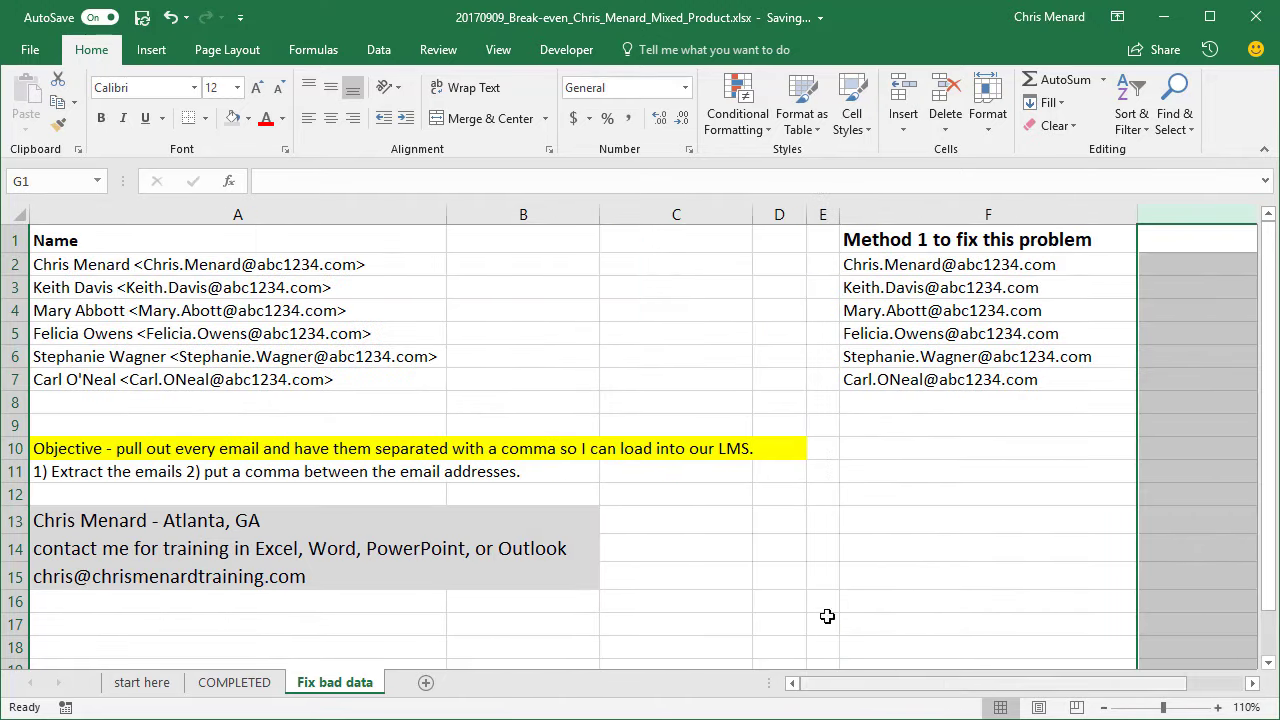
pyautogui.click(875, 267)
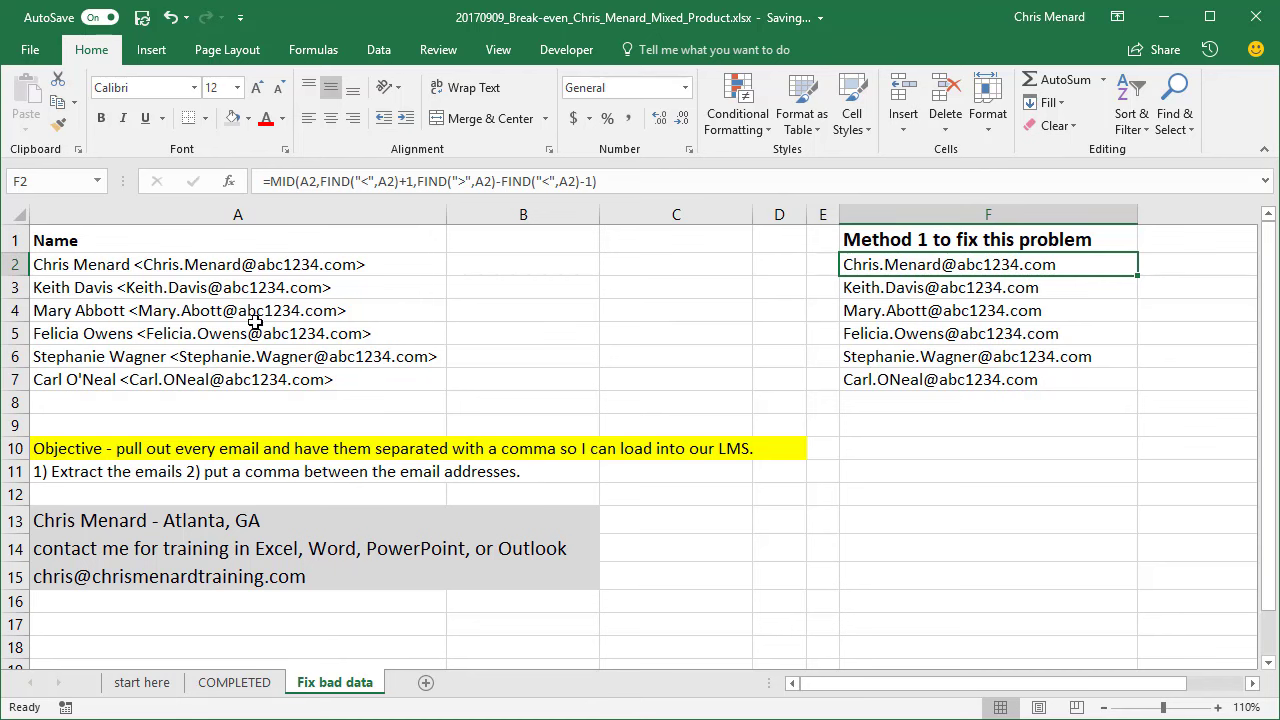
# - Enter an example person's name in B2 and their email address in C2
pyautogui.click(496, 259)
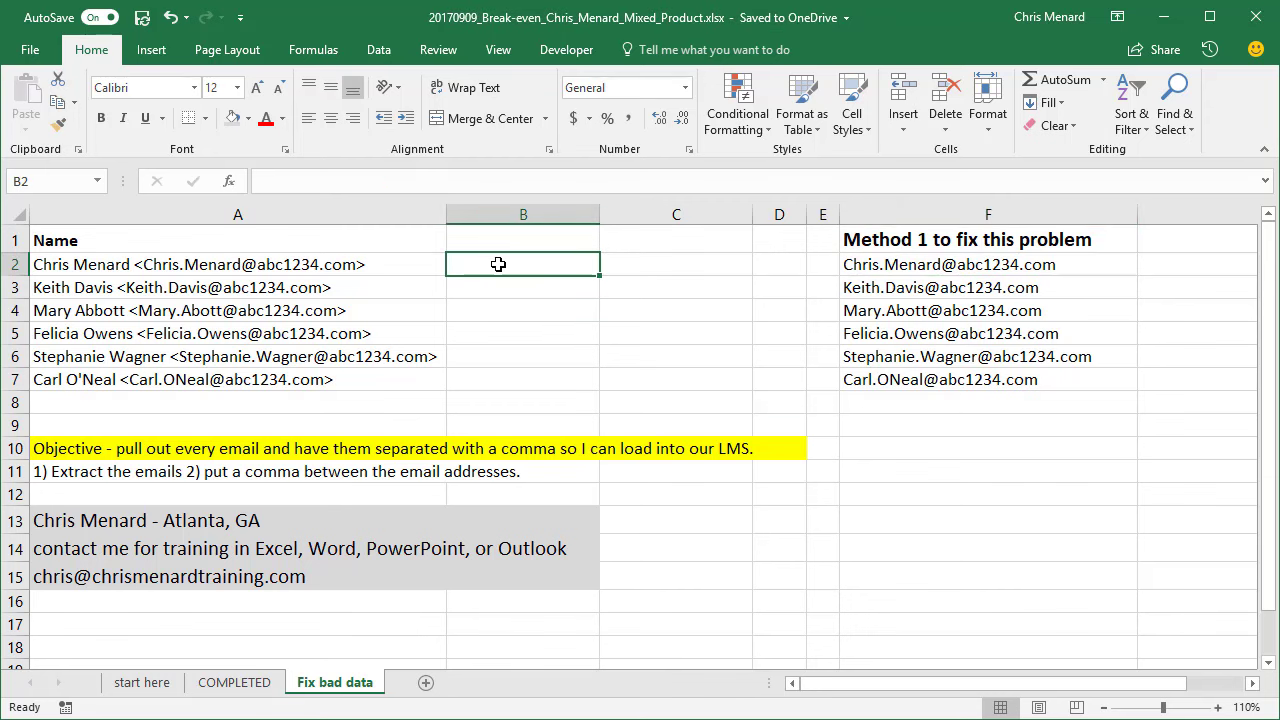
pyautogui.write('Chr')
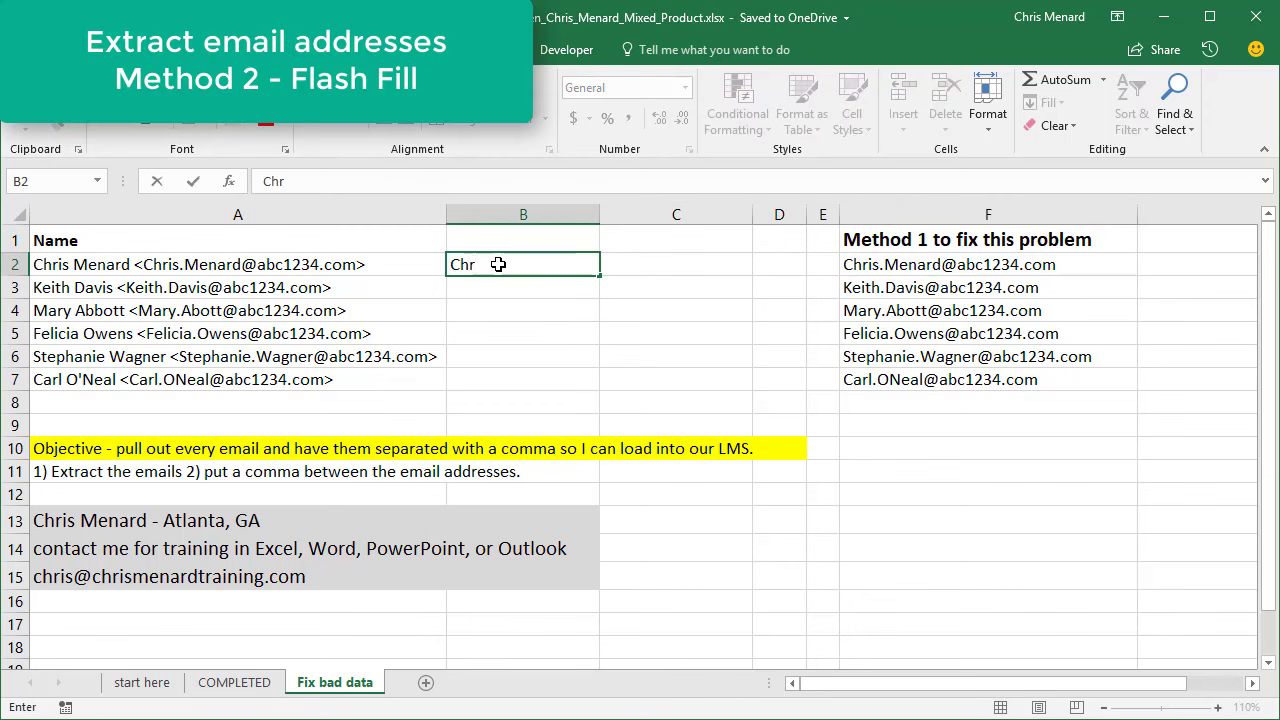
pyautogui.write('is Menard')
pyautogui.press('Return')
pyautogui.press('Up')
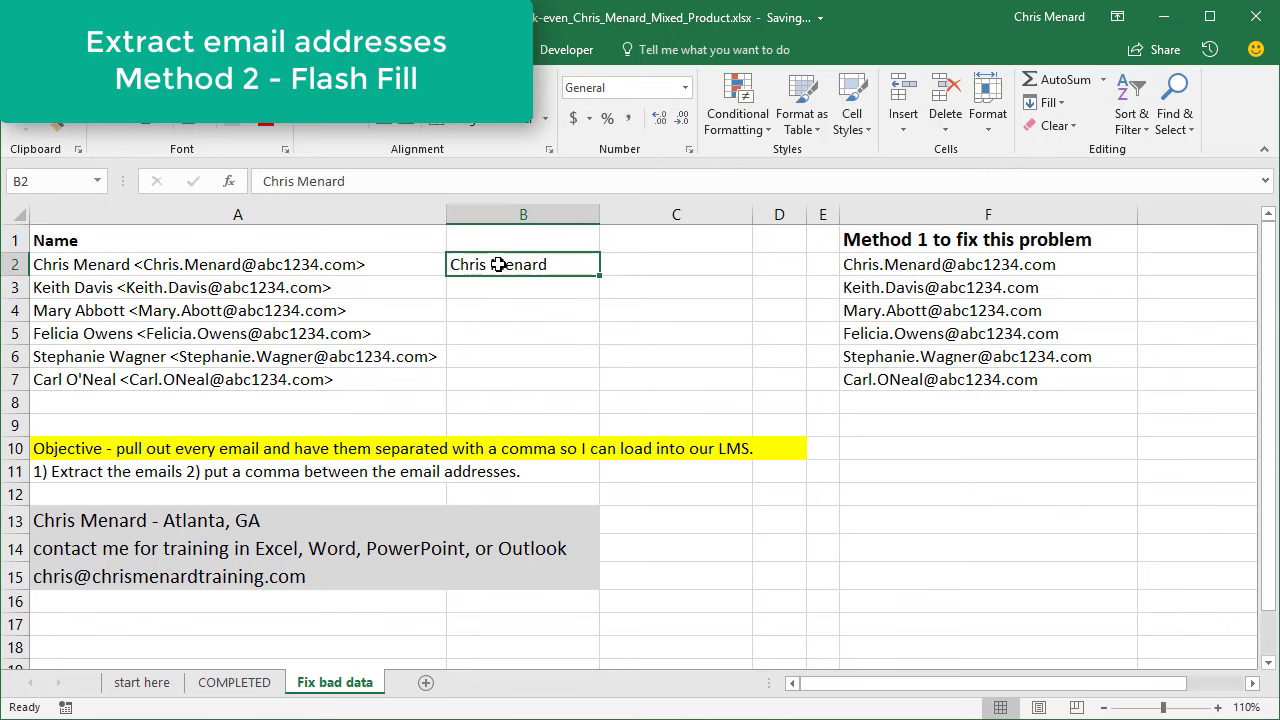
pyautogui.press('Right')
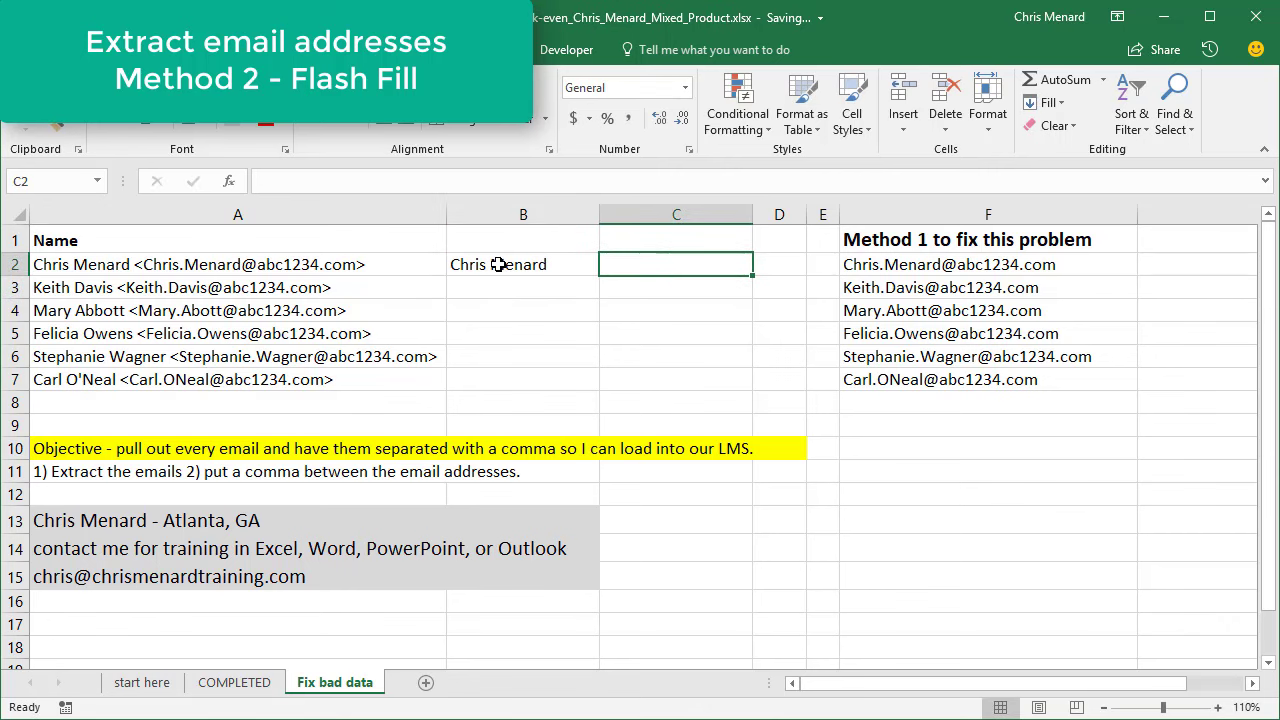
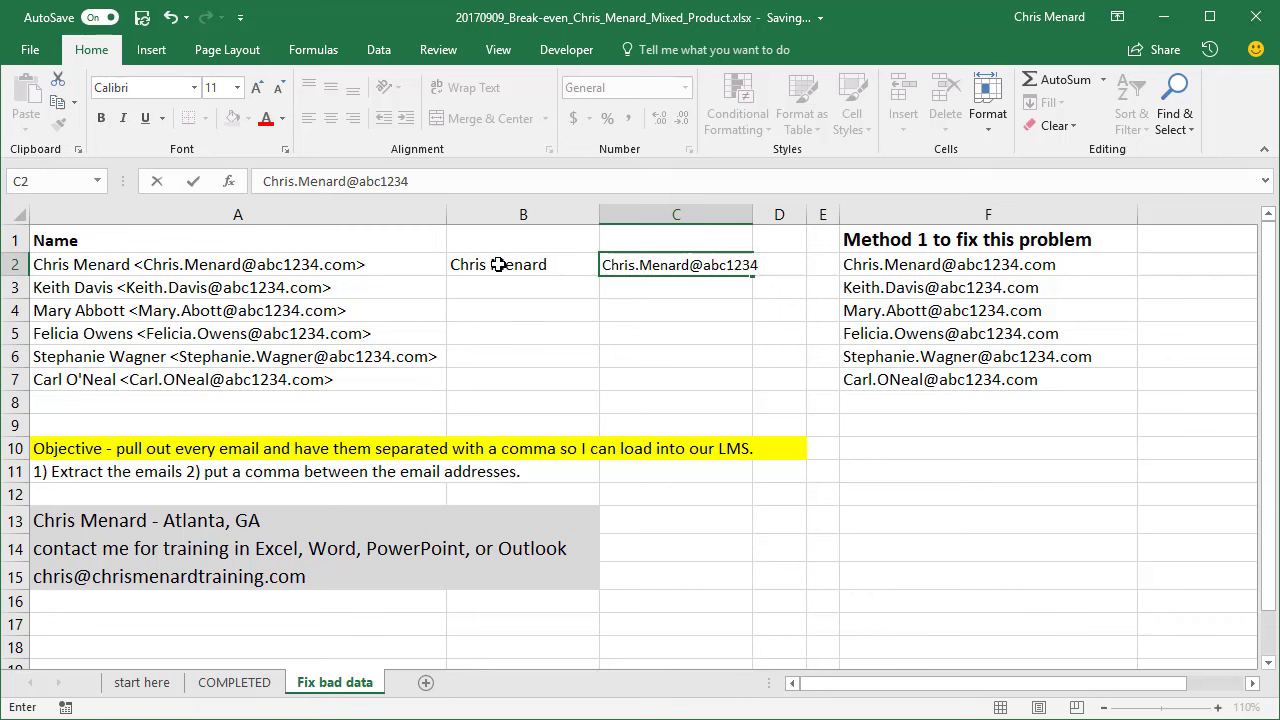
pyautogui.press('Return')
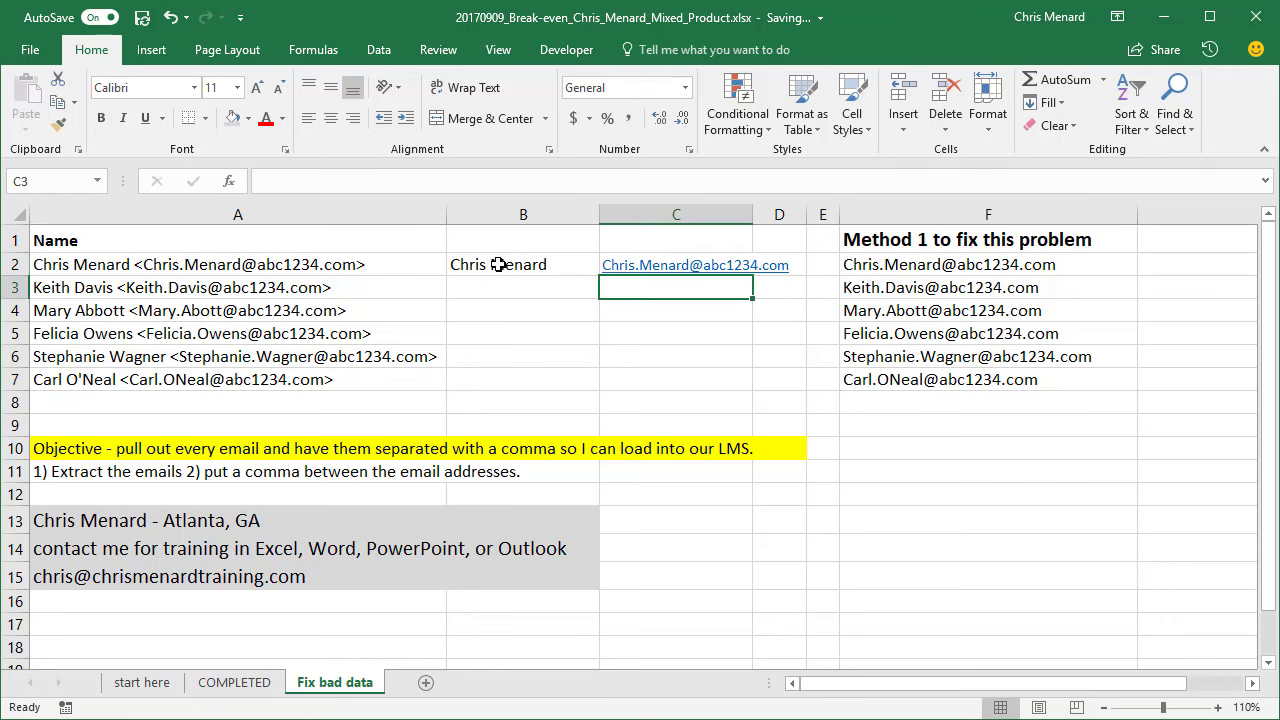
# - Flash Fill the remaining names into B3:B7 and the emails into C3:C7
pyautogui.click(489, 289)
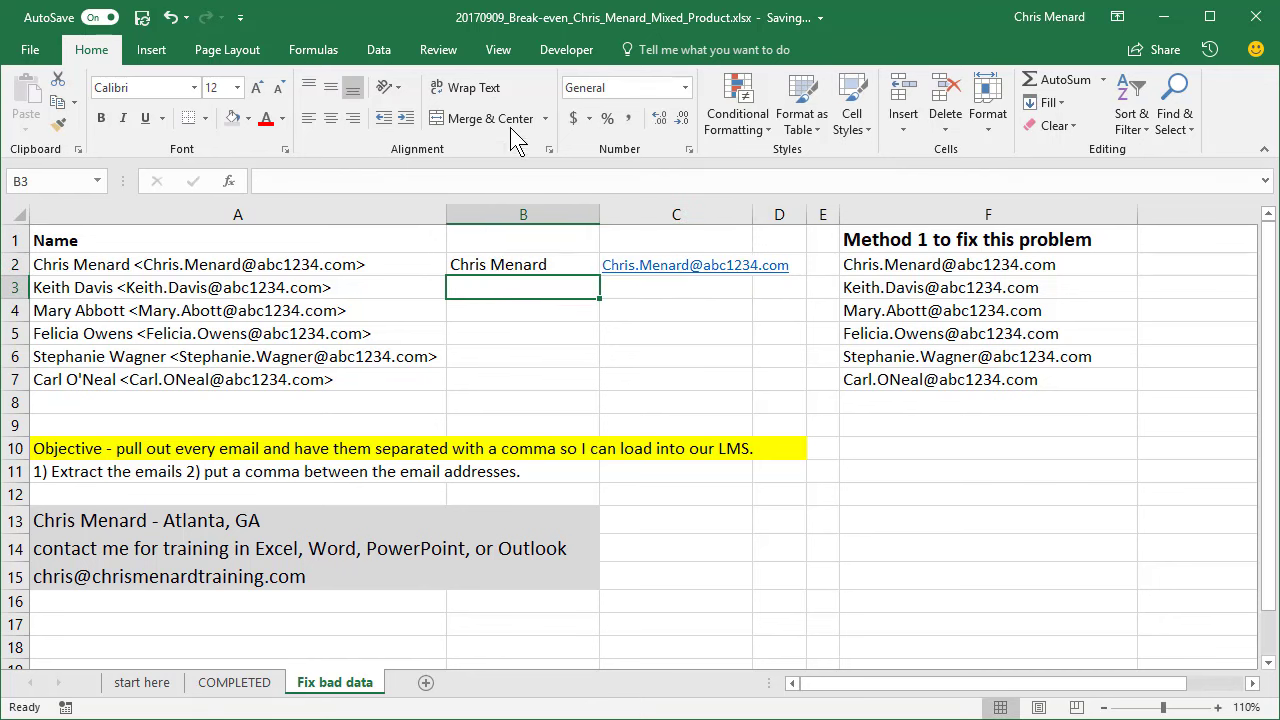
pyautogui.click(381, 54)
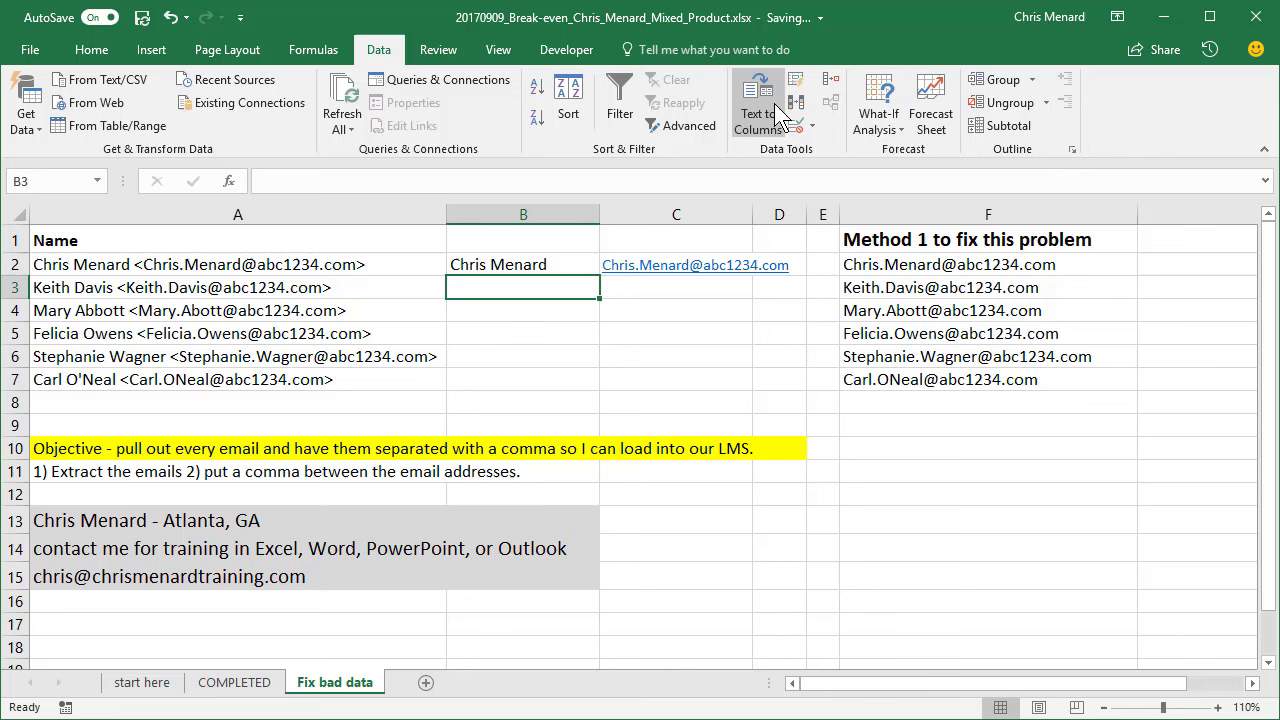
pyautogui.click(795, 82)
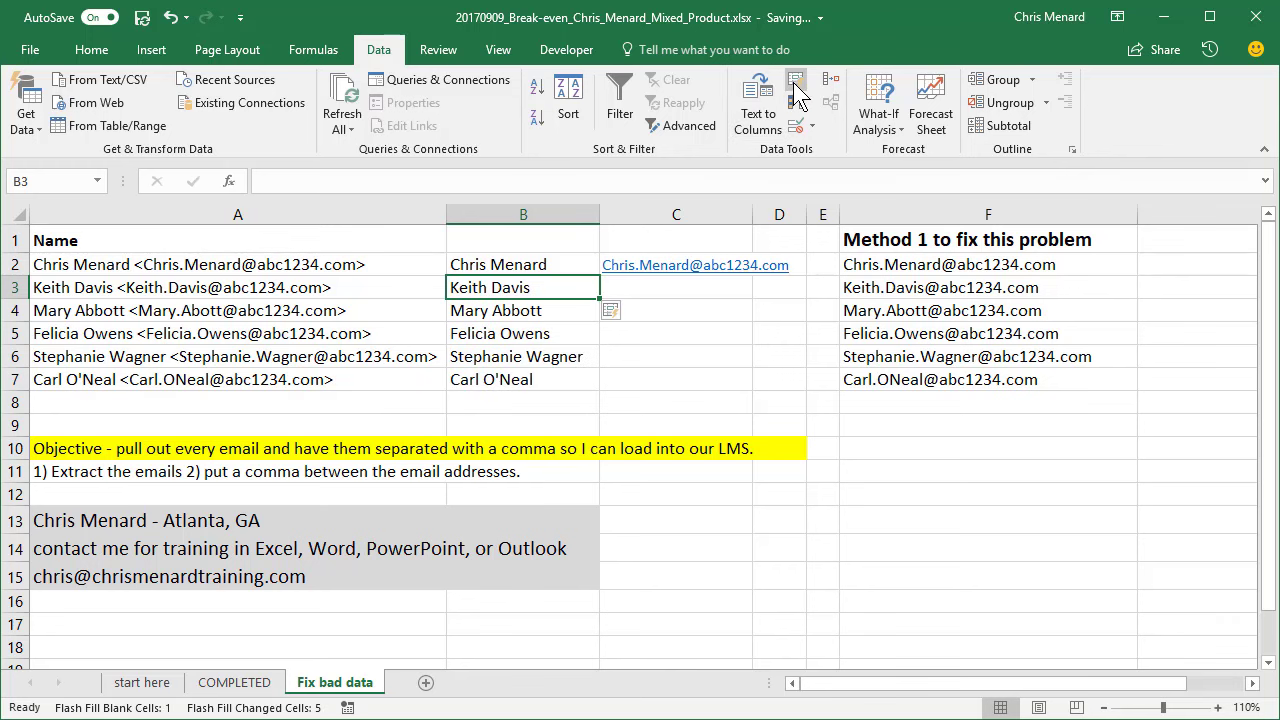
pyautogui.click(682, 288)
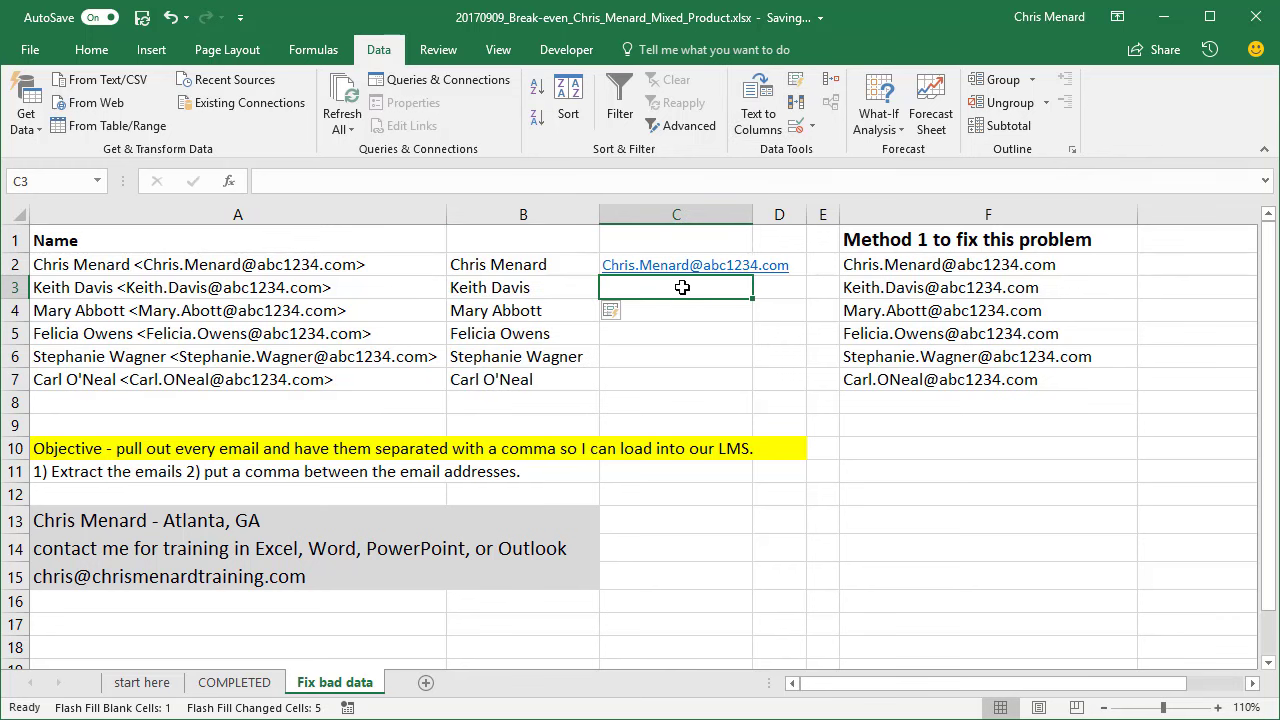
pyautogui.click(797, 84)
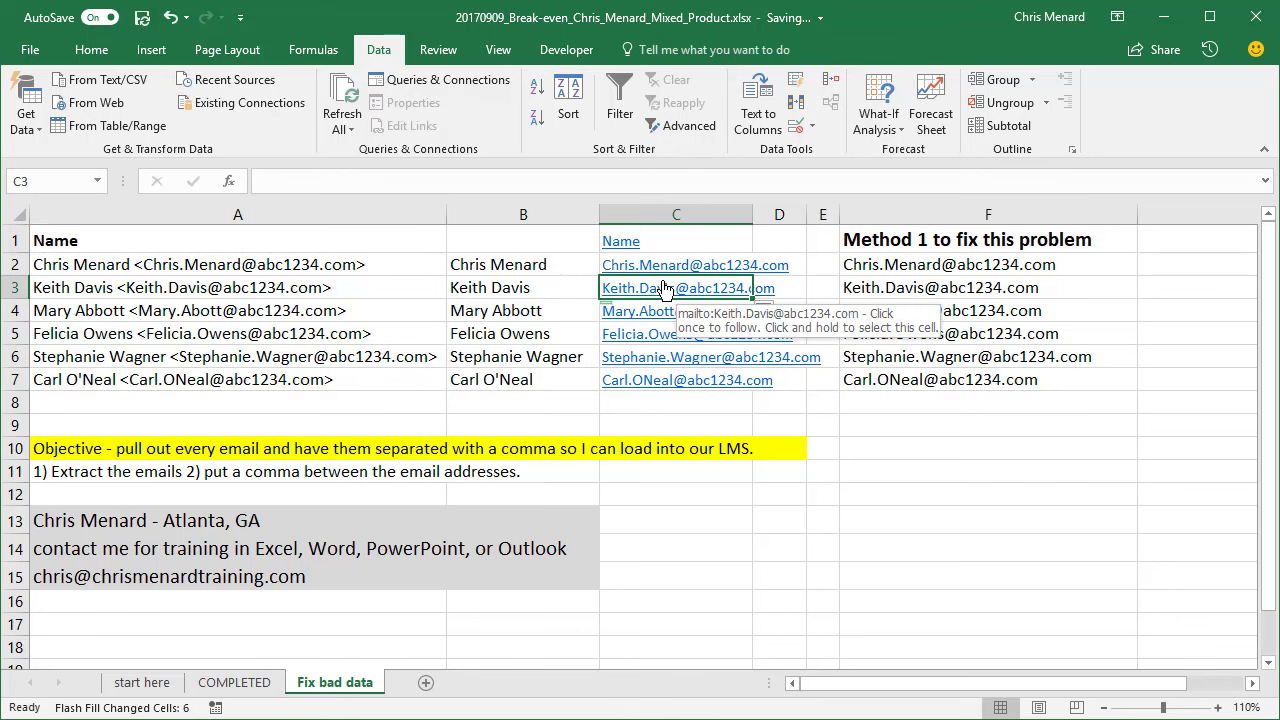
pyautogui.click(665, 288)
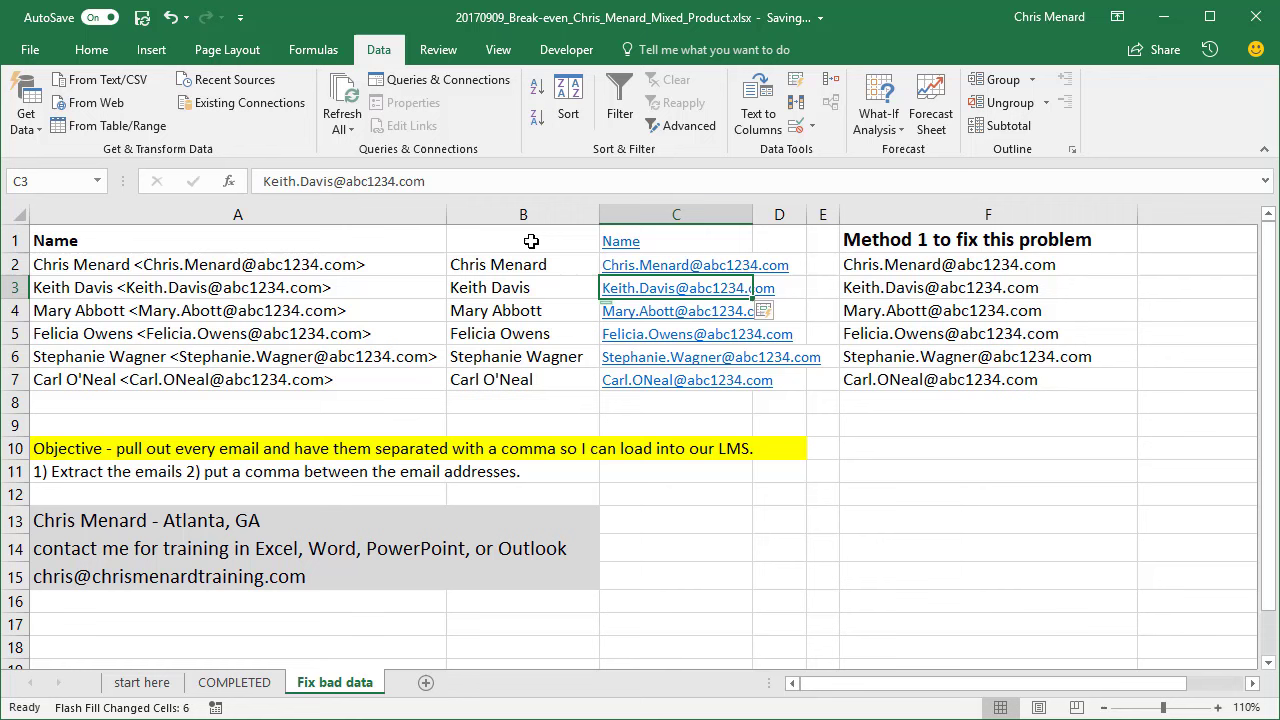
# - Clear the Flash Fill results from B1:C7 and select the combined entries in A2:A7
pyautogui.moveTo(531, 241); pyautogui.dragTo(669, 370)
pyautogui.press('Delete')
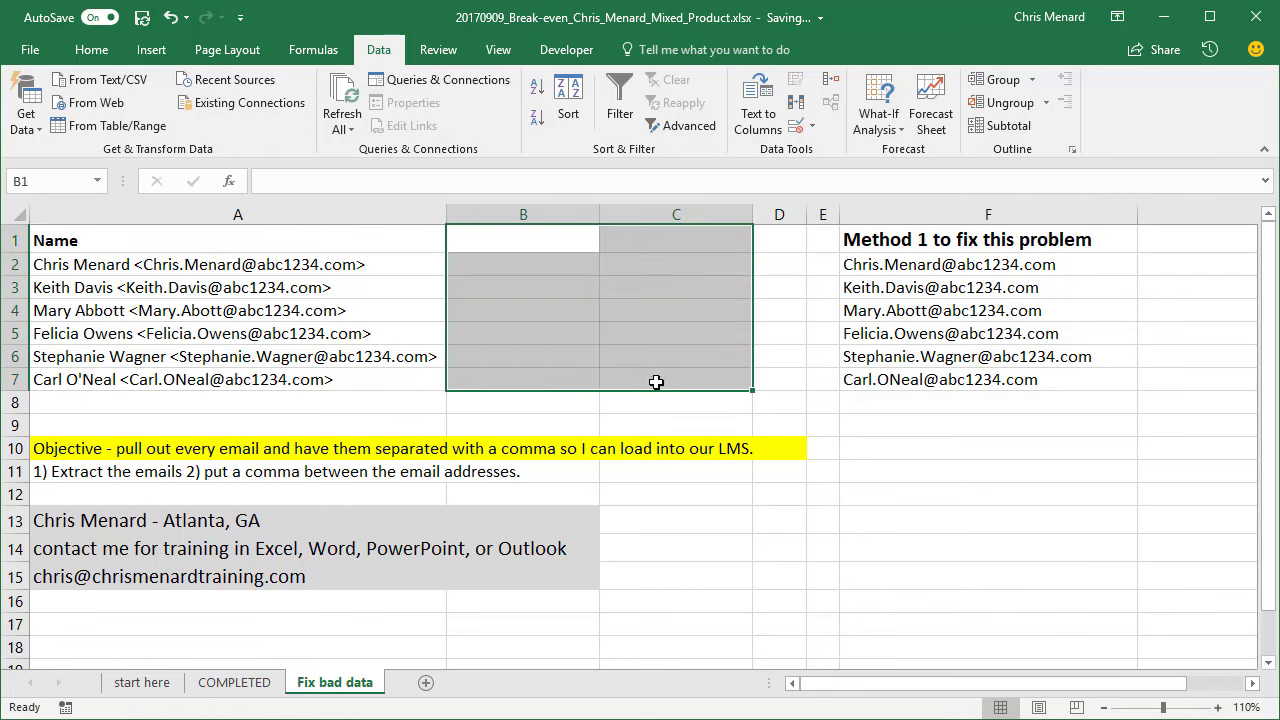
pyautogui.click(477, 323)
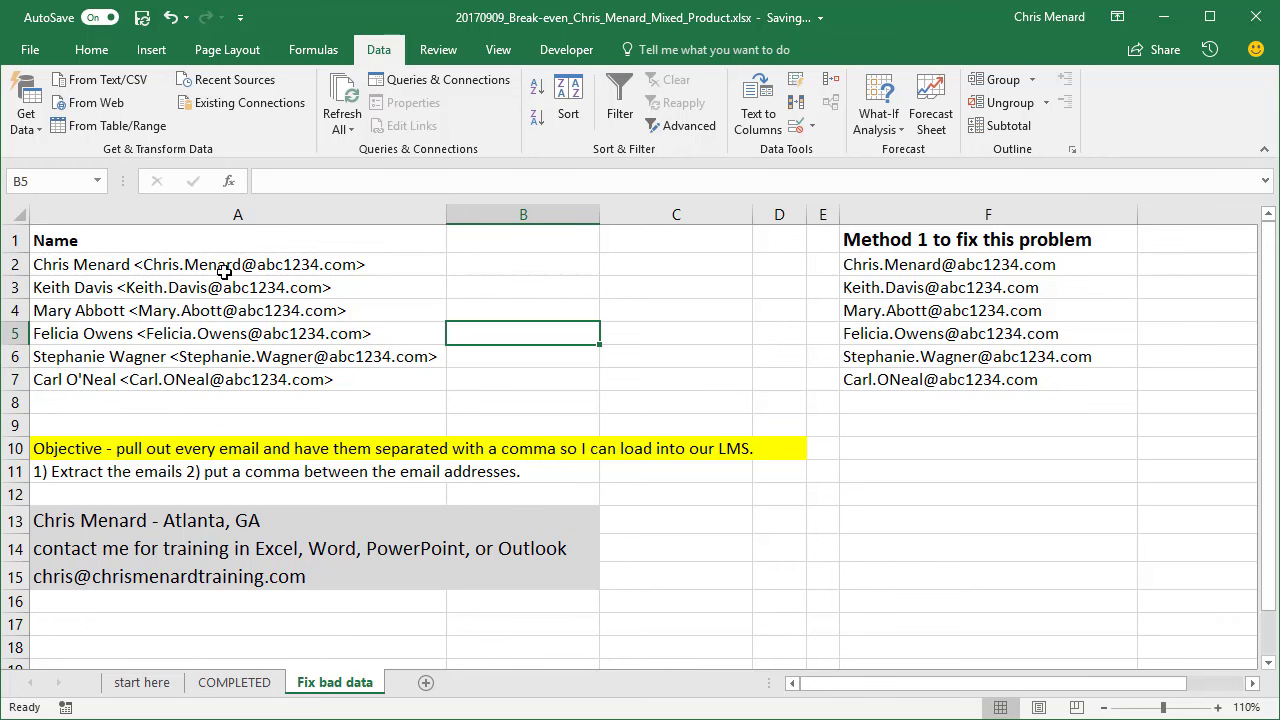
pyautogui.moveTo(218, 266); pyautogui.dragTo(238, 376)
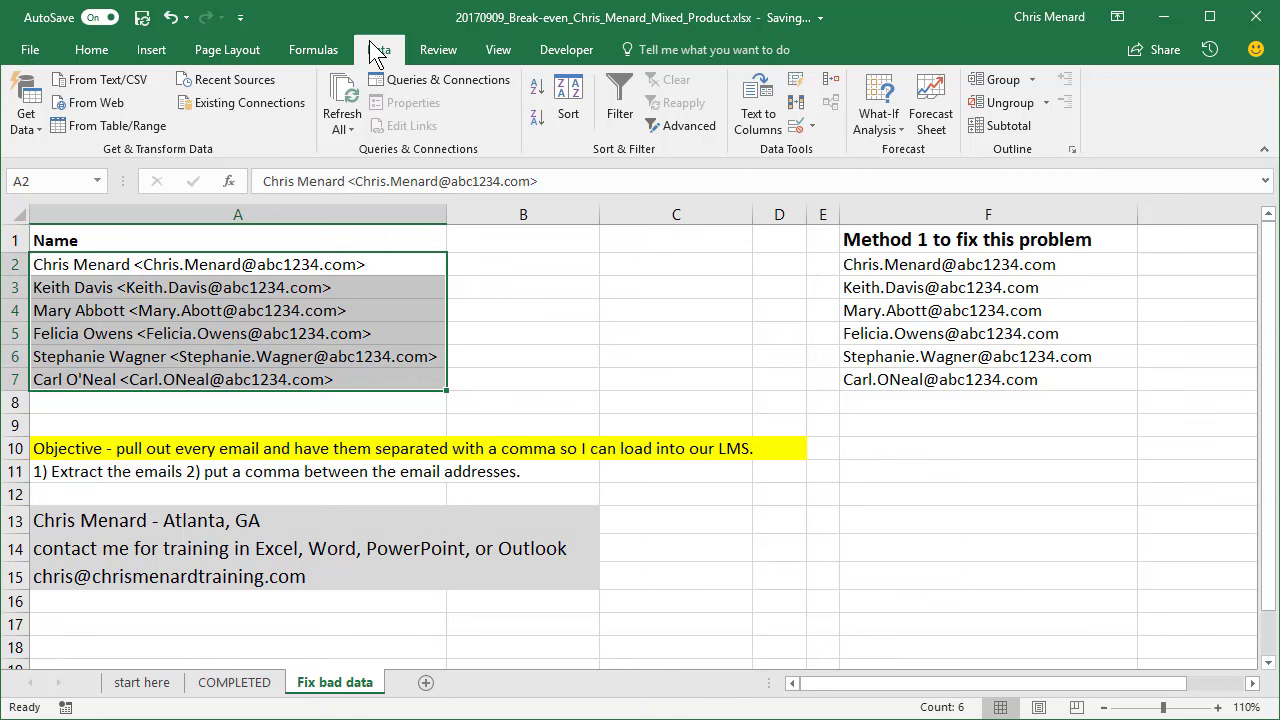
# - Split A2:A7 with Text to Columns using '<' as the Other delimiter, then autofit column B
pyautogui.click(760, 118)
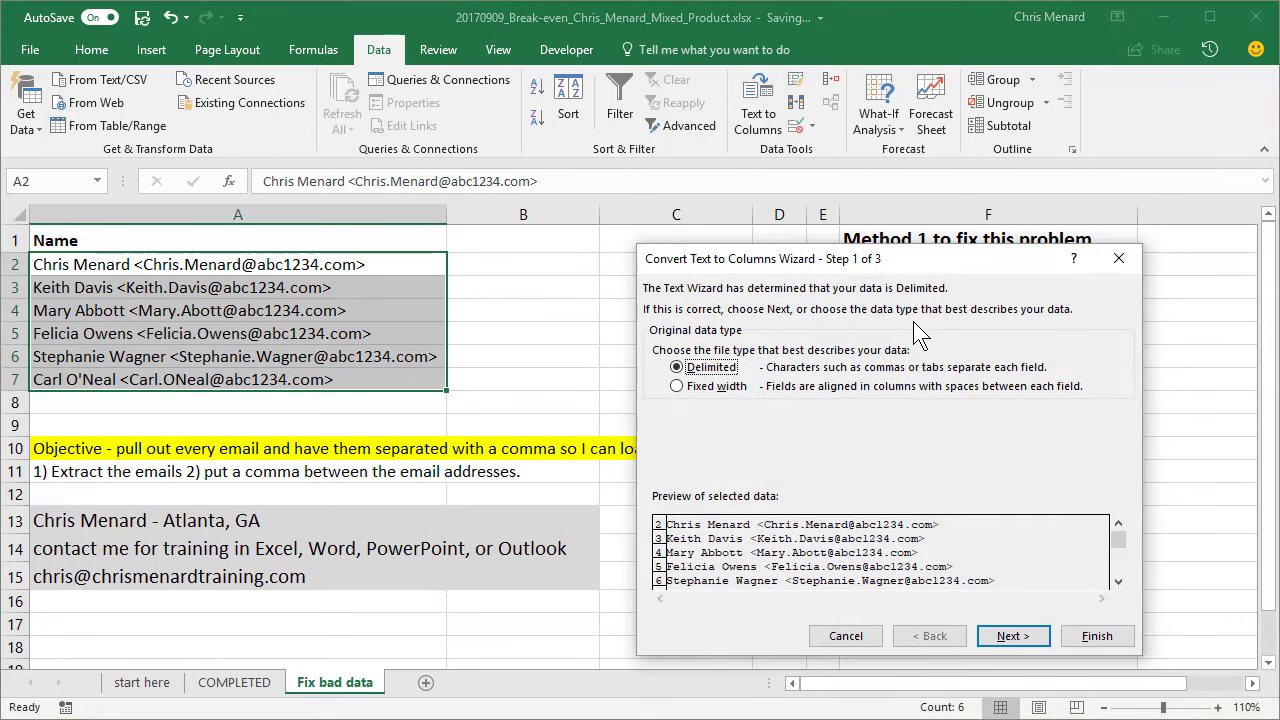
pyautogui.click(1013, 636)
pyautogui.click(727, 423)
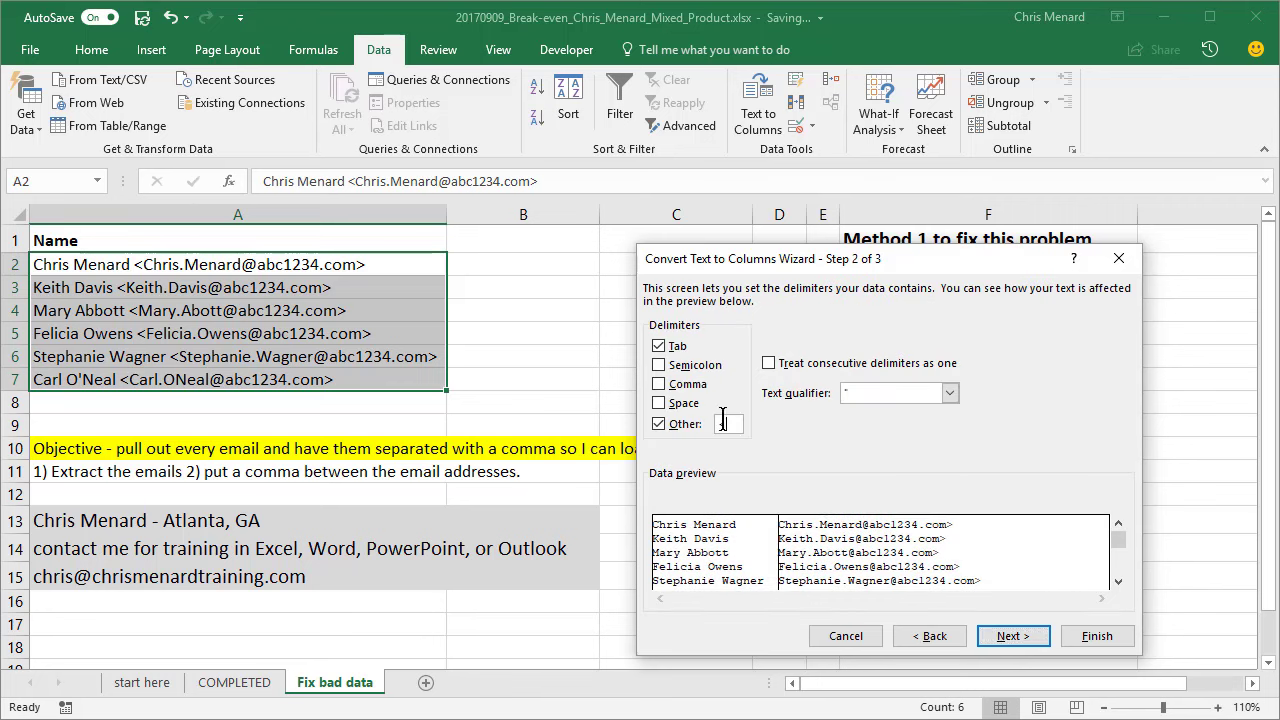
pyautogui.click(658, 424)
pyautogui.click(728, 423)
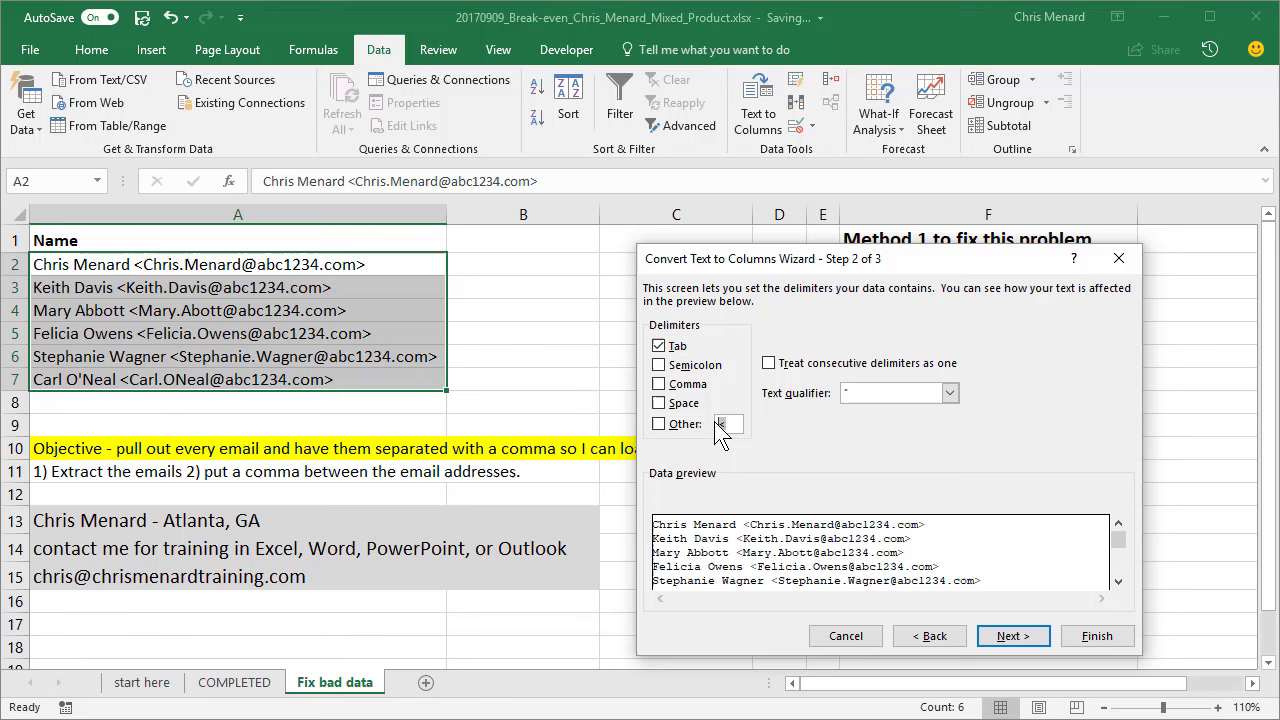
pyautogui.press('BackSpace')
pyautogui.click(660, 424)
pyautogui.click(659, 425)
pyautogui.write('<')
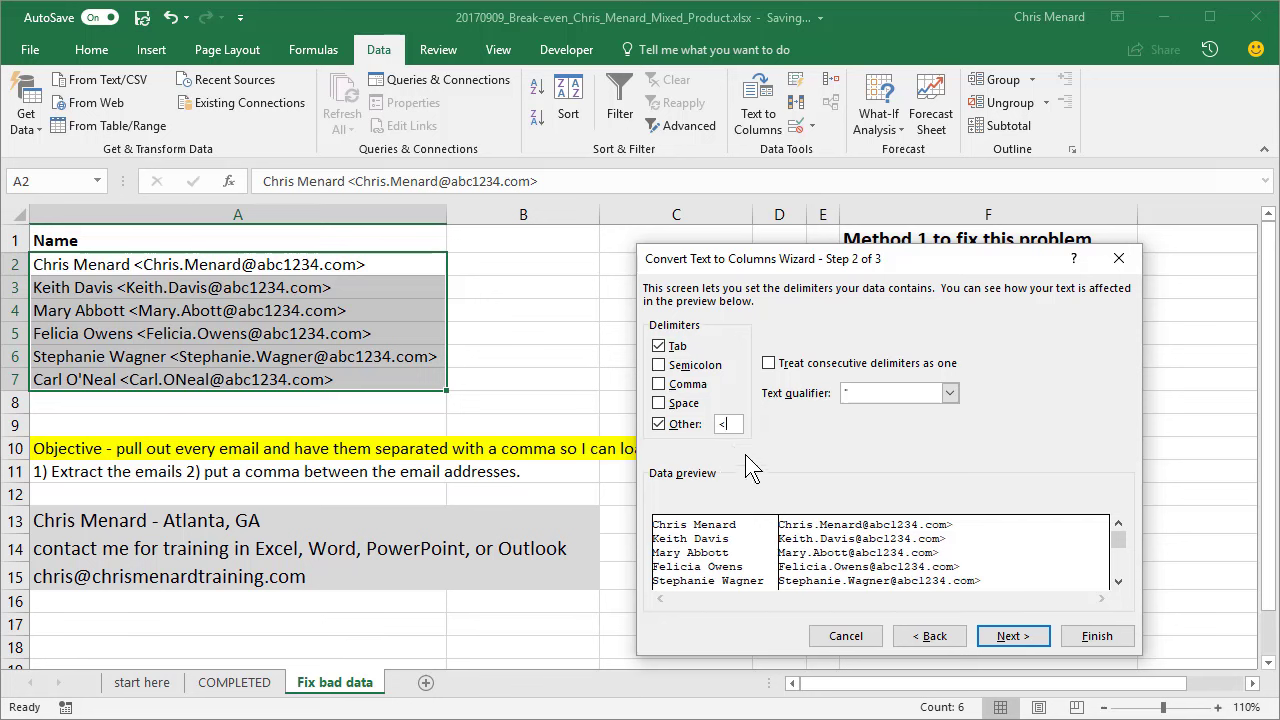
pyautogui.press('BackSpace')
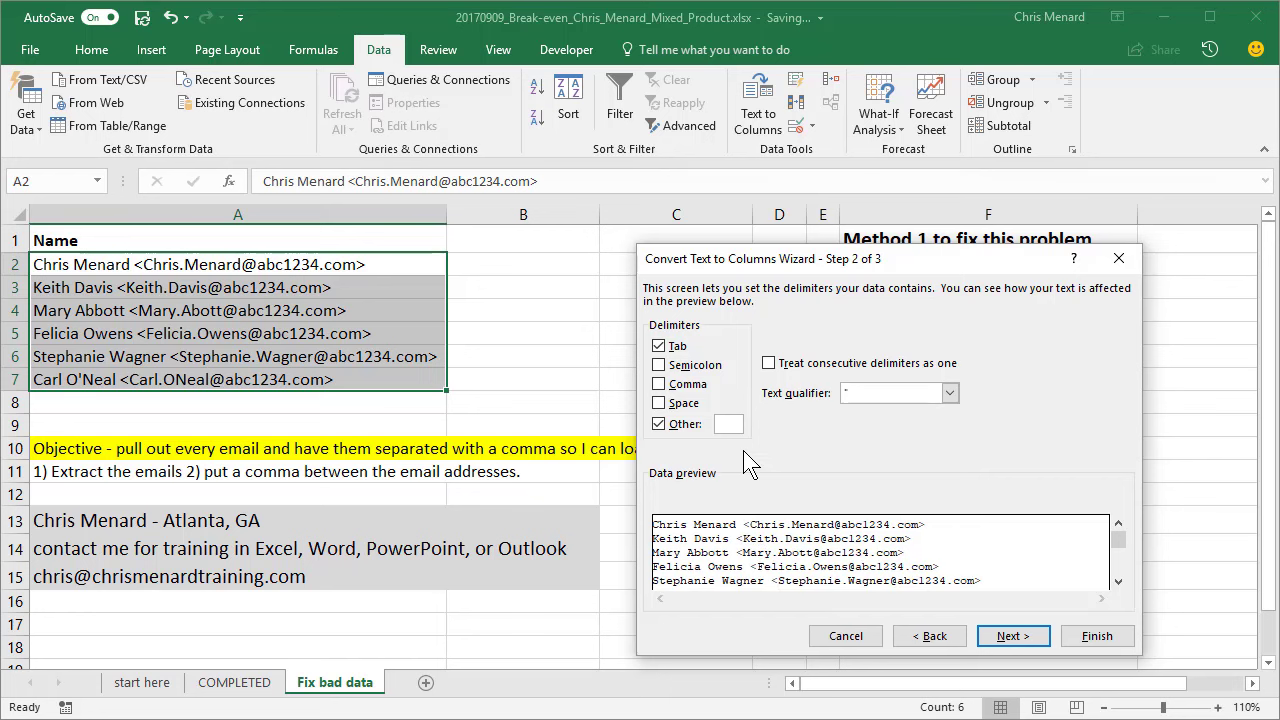
pyautogui.write('<')
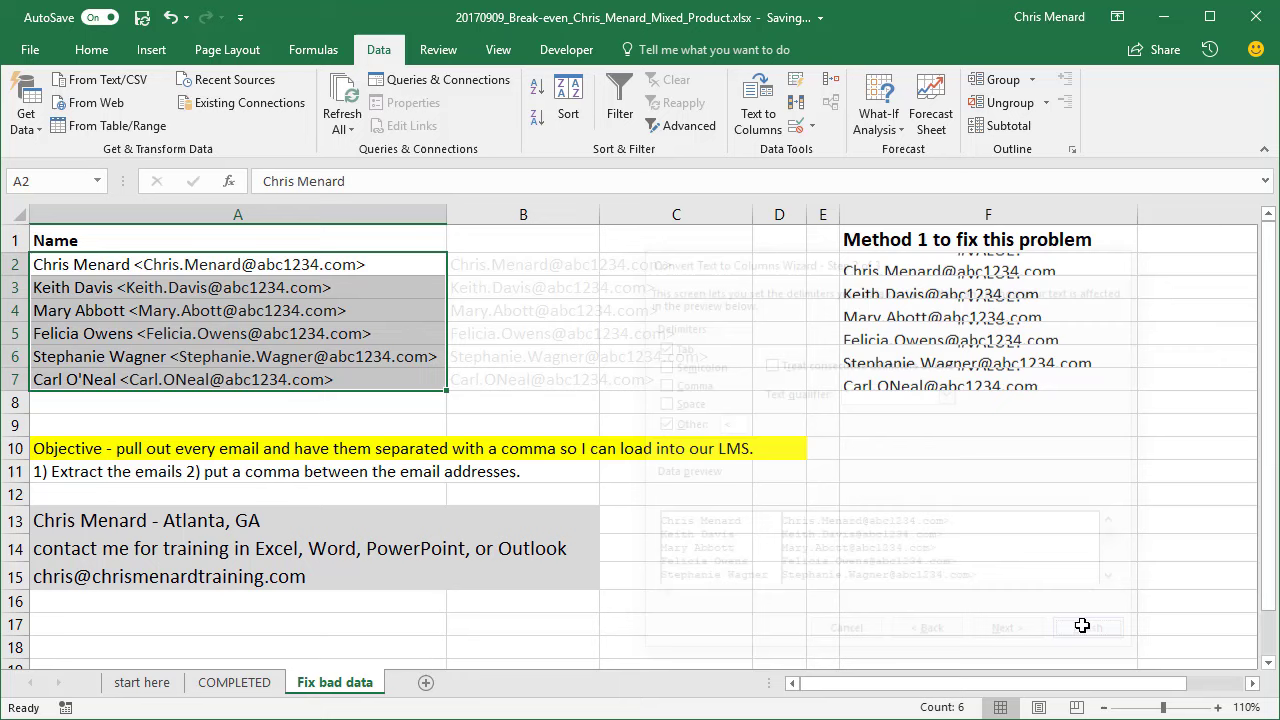
pyautogui.doubleClick(599, 214)
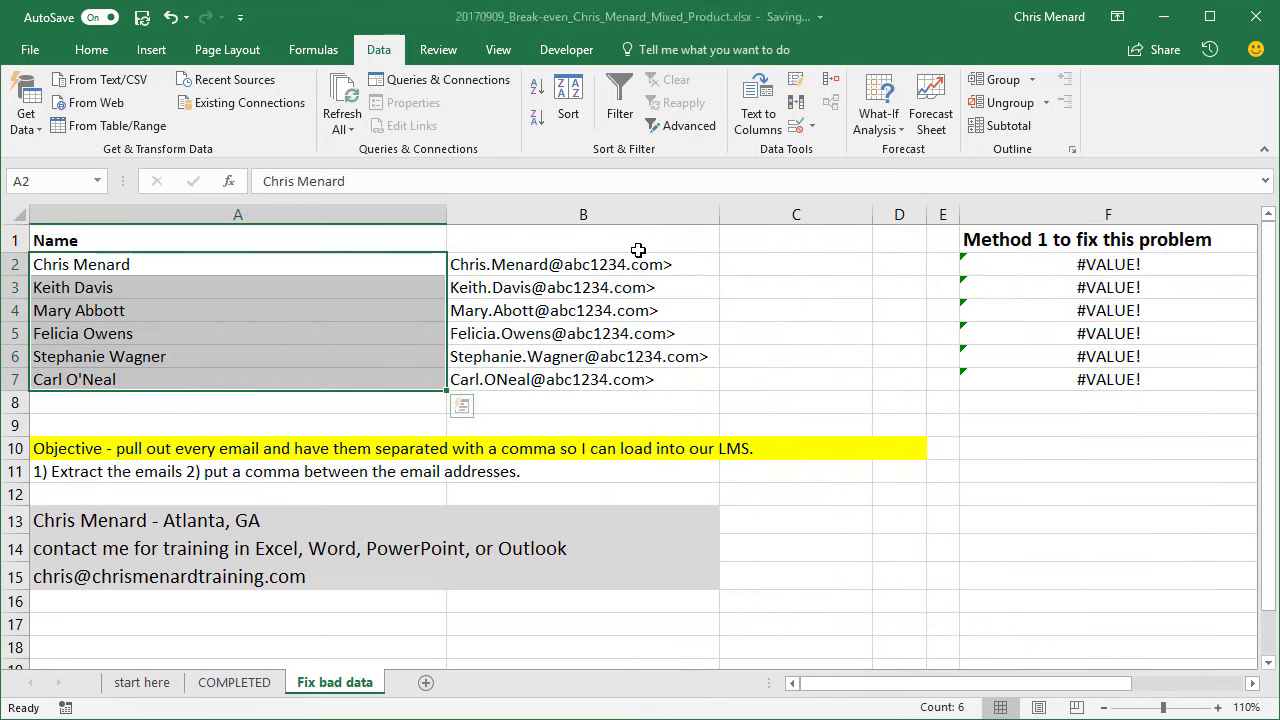
pyautogui.click(653, 266)
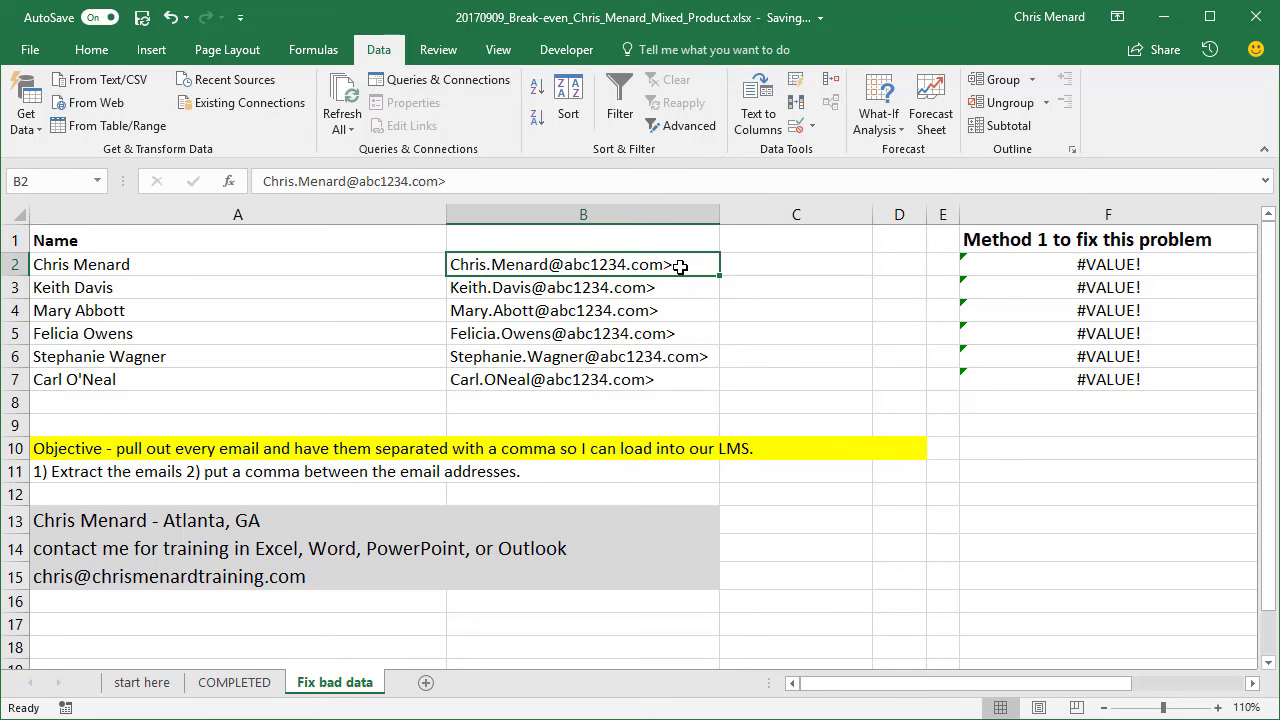
# - Replace every '>' in B2:B7 with nothing, making 6 replacements
pyautogui.moveTo(680, 266); pyautogui.dragTo(690, 376)
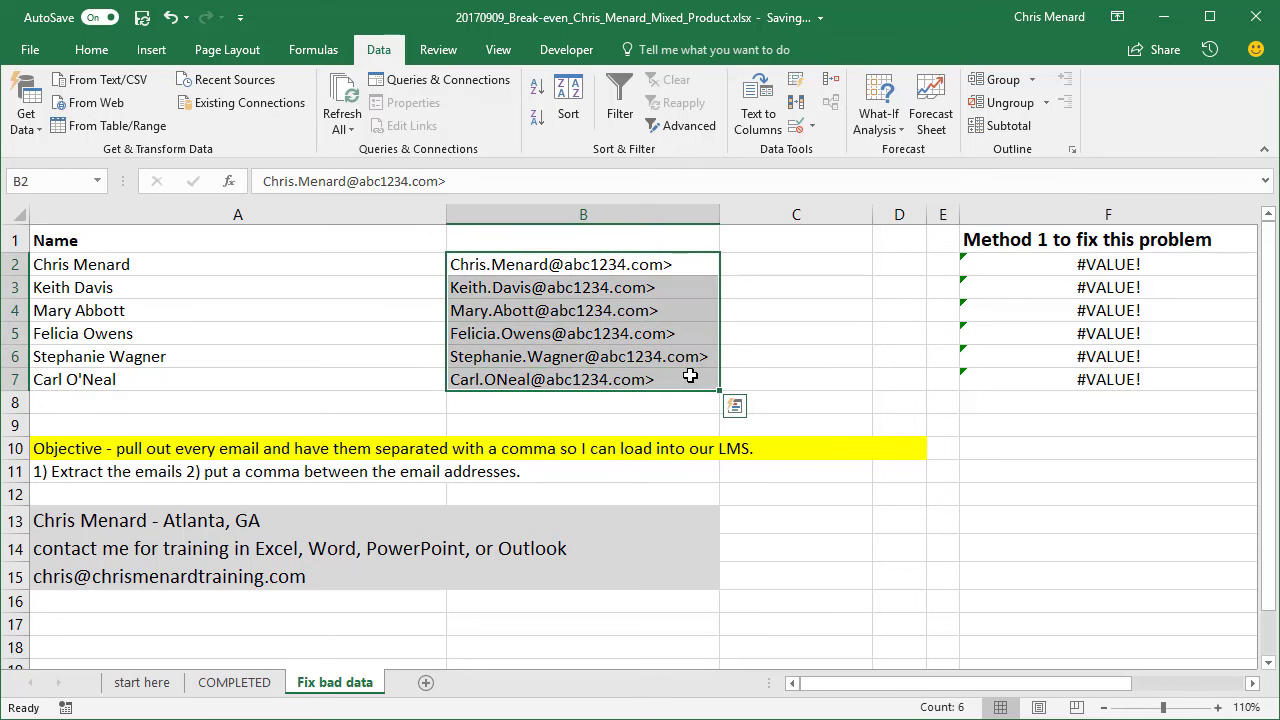
pyautogui.hotkey('ctrl', 'h')
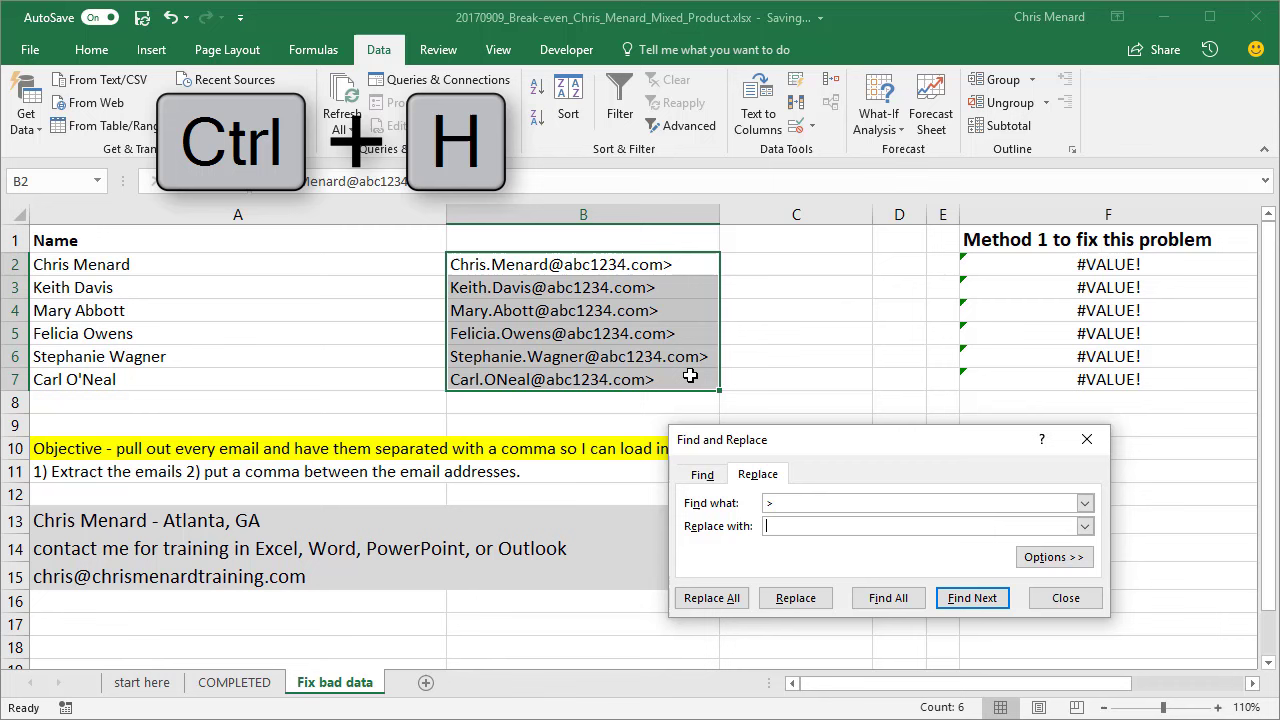
pyautogui.click(805, 526)
pyautogui.click(798, 503)
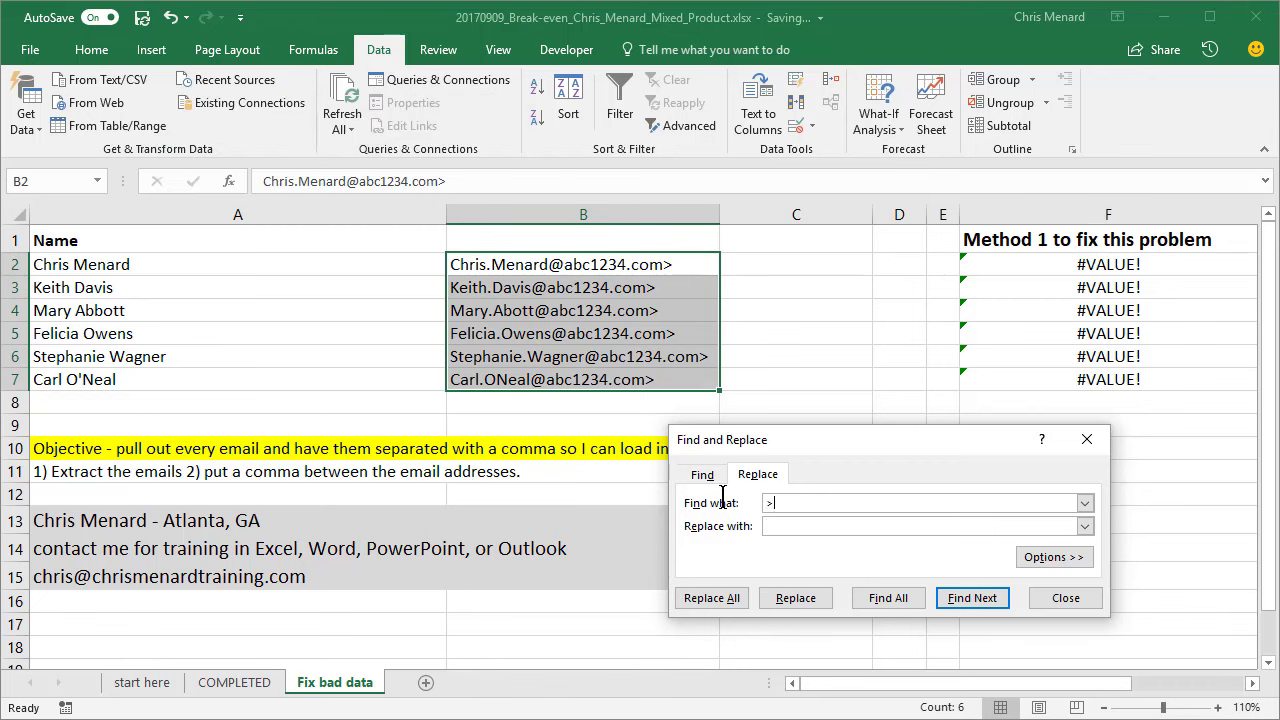
pyautogui.press('Tab')
pyautogui.click(727, 598)
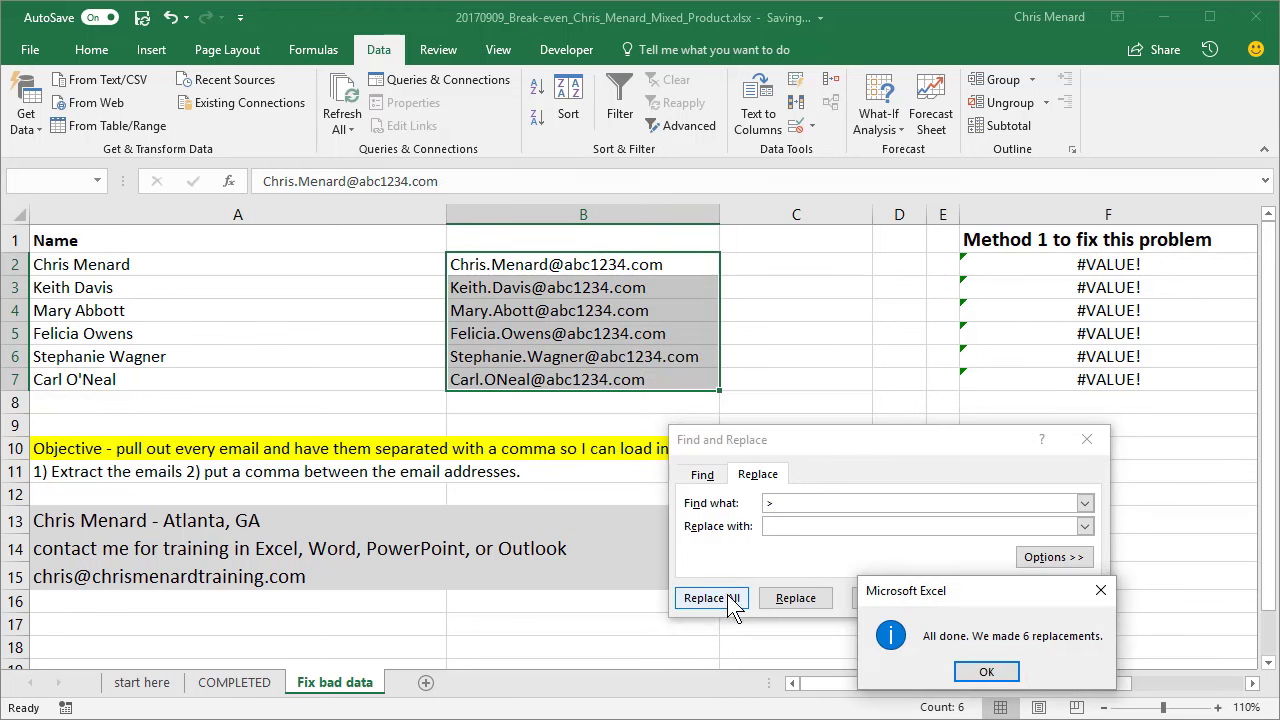
pyautogui.click(975, 670)
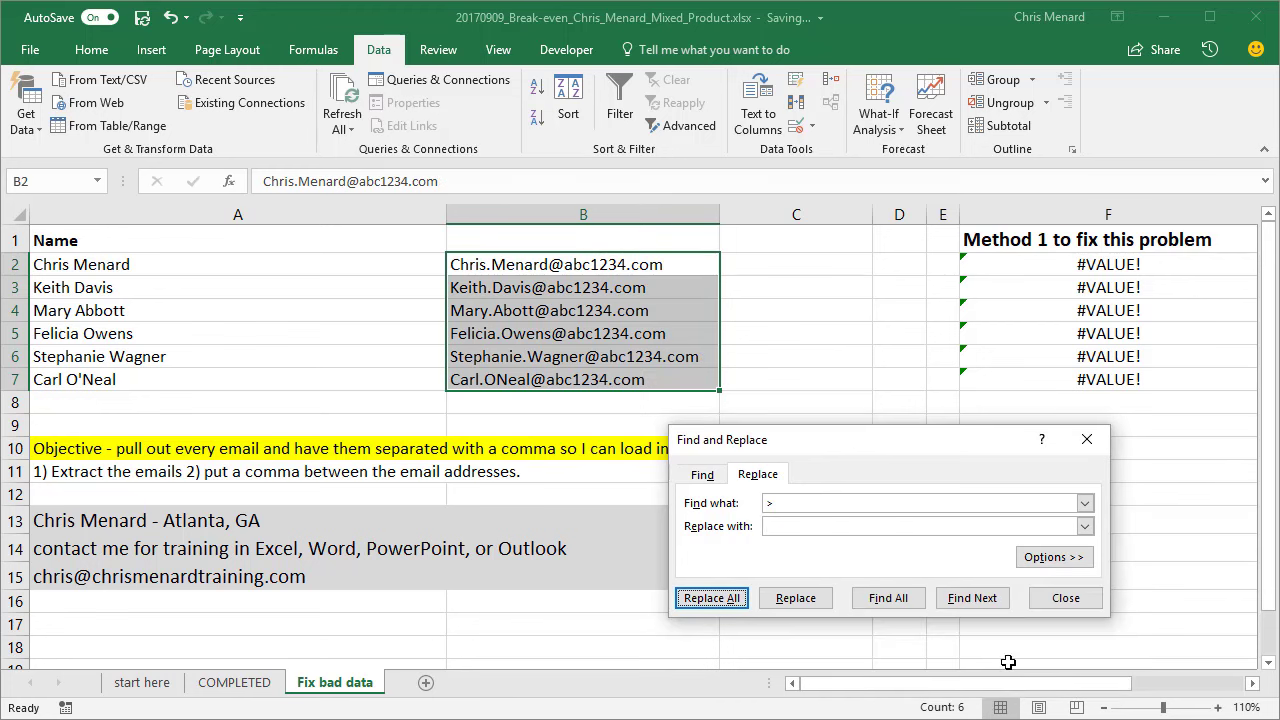
pyautogui.click(1063, 605)
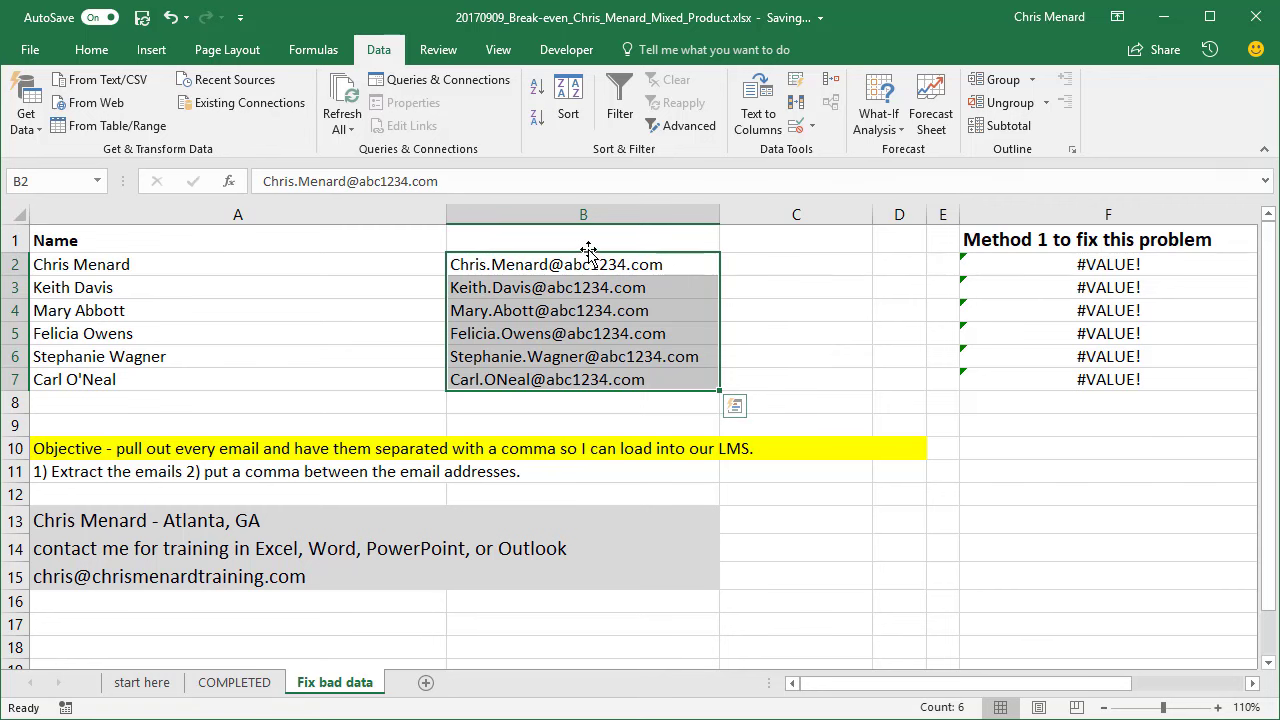
# - Narrow column A to fit the names and widen column C for the joined emails
pyautogui.moveTo(446, 214); pyautogui.dragTo(247, 214)
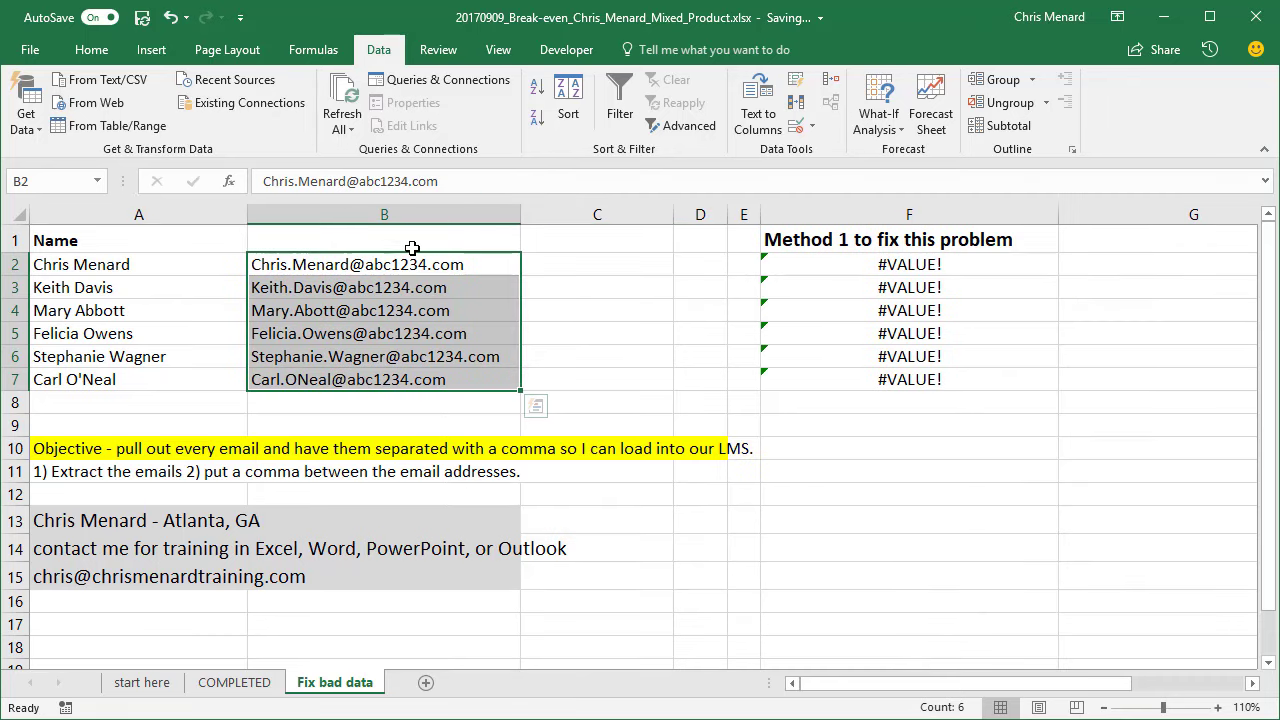
pyautogui.moveTo(675, 215); pyautogui.dragTo(771, 214)
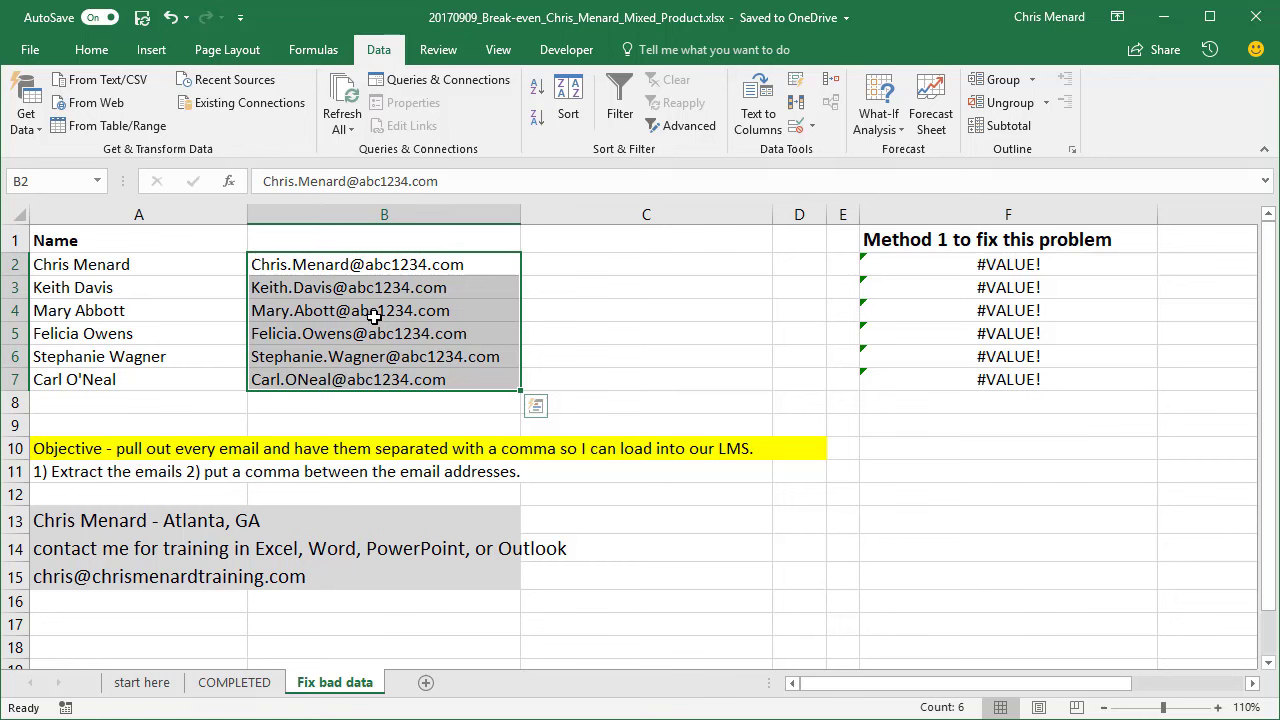
# - Clear All contents and formatting from C2:C7
pyautogui.click(577, 264)
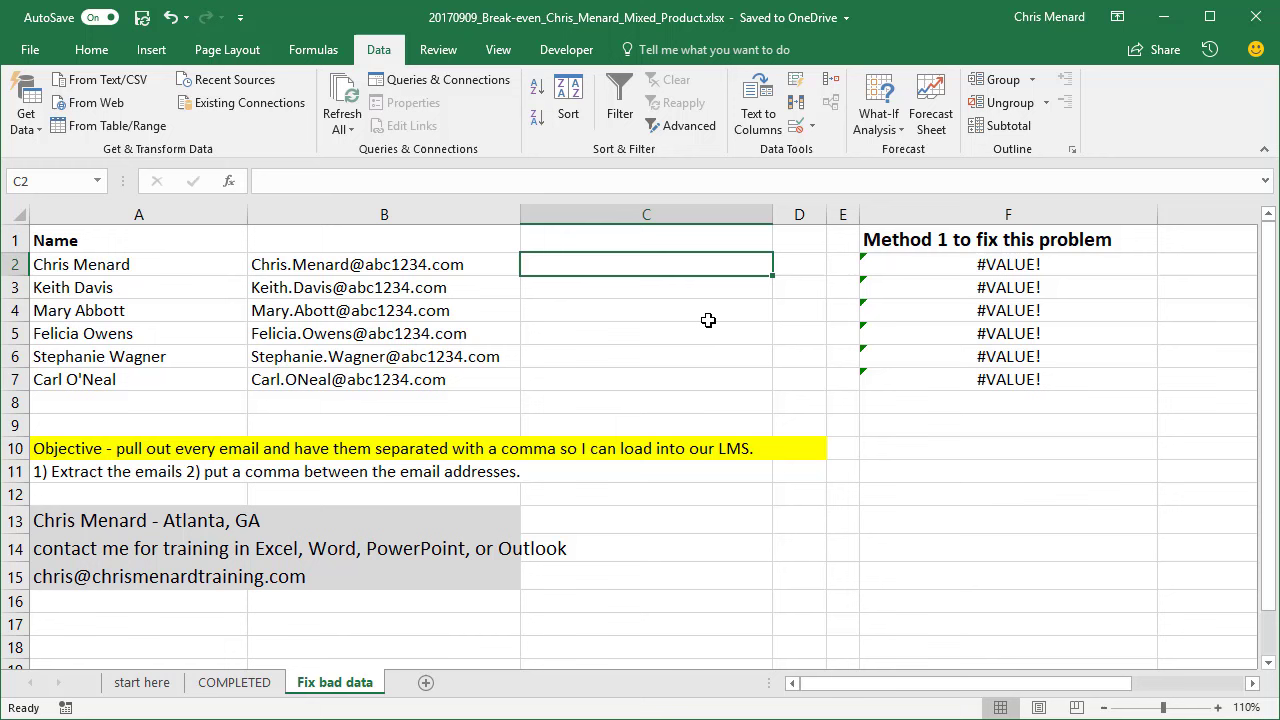
pyautogui.write('=')
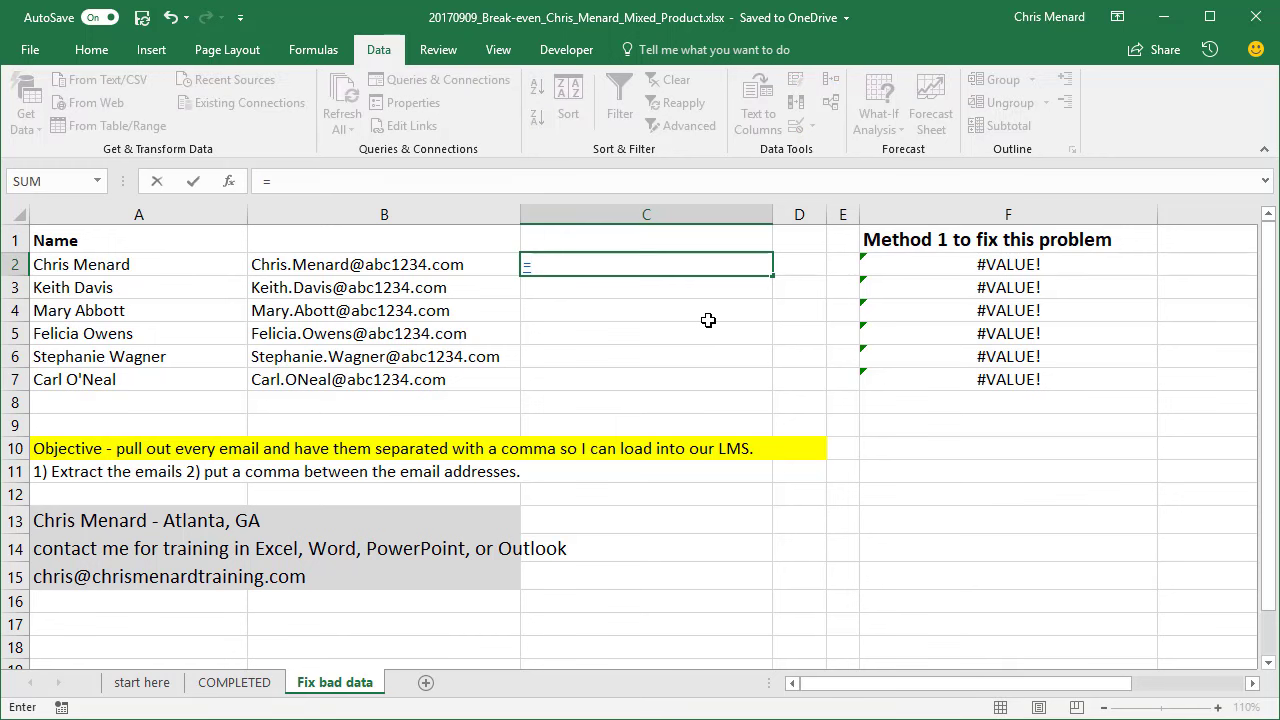
pyautogui.press('Escape')
pyautogui.moveTo(586, 266); pyautogui.dragTo(610, 372)
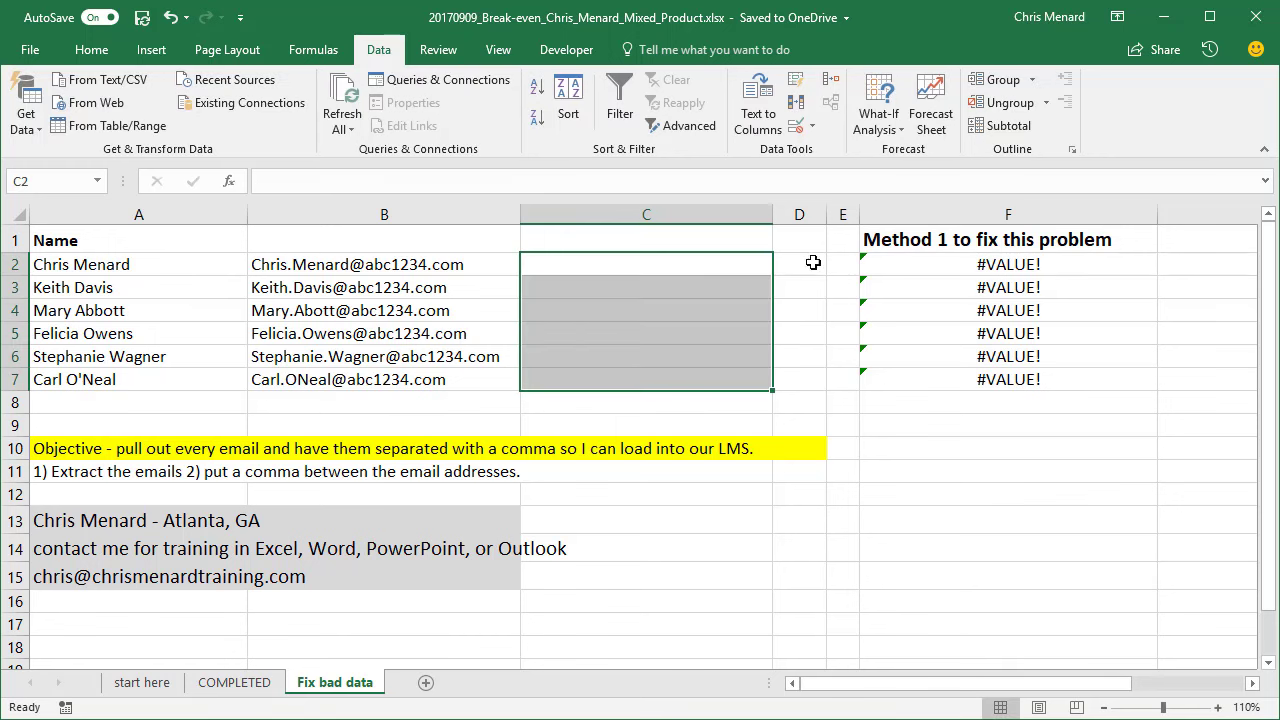
pyautogui.click(112, 51)
pyautogui.click(1049, 126)
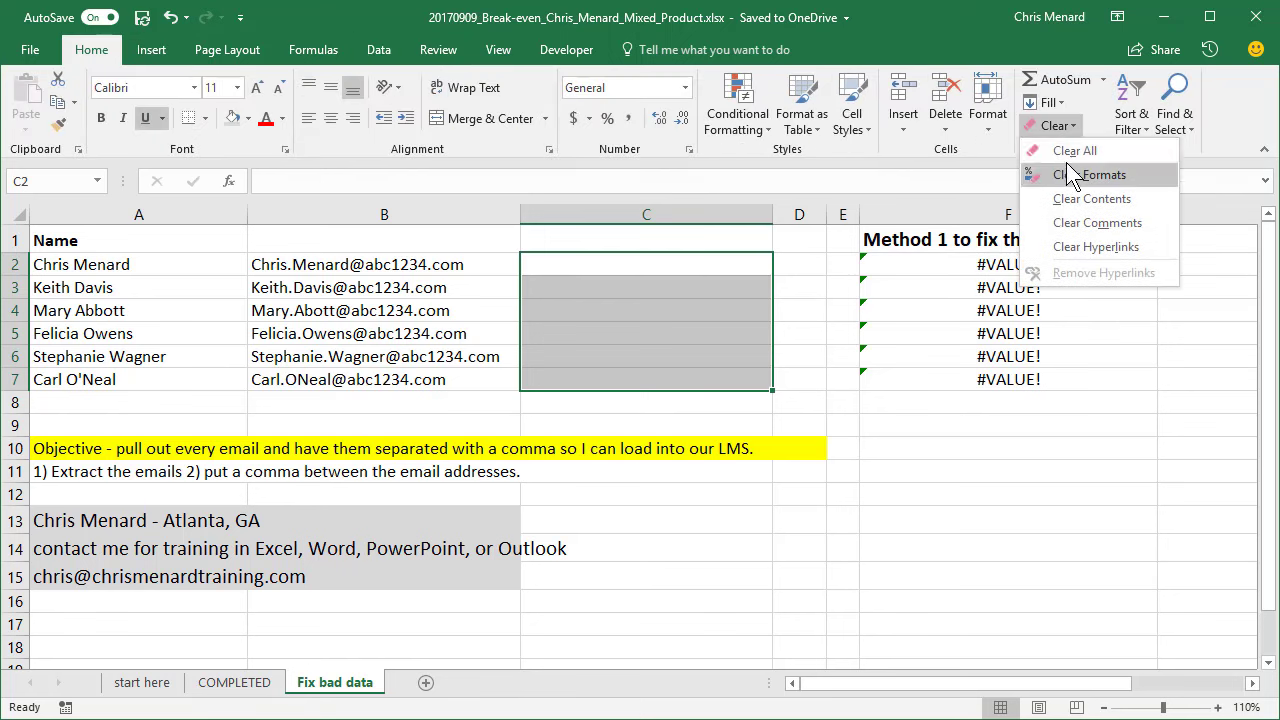
pyautogui.click(1070, 152)
# - Enter =B2 in C2 and =C2&","&B3 in C3, autofit column C, and fill down to C7
pyautogui.click(693, 263)
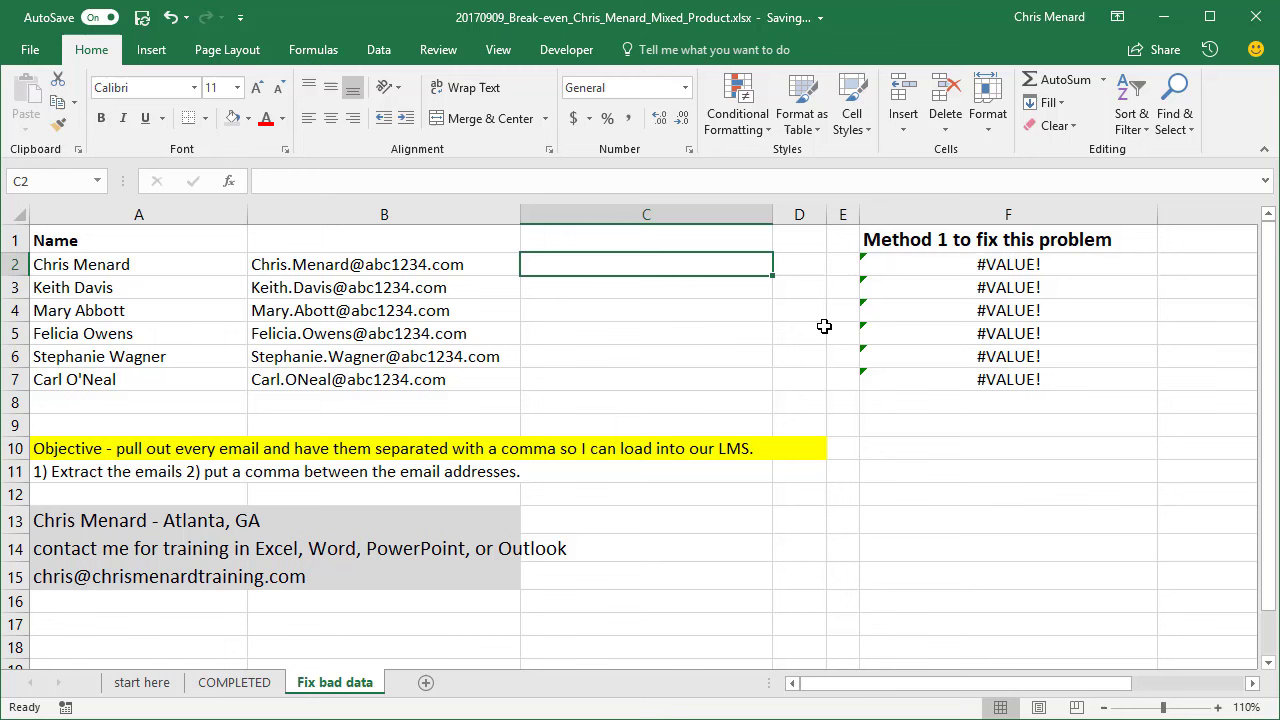
pyautogui.write('=')
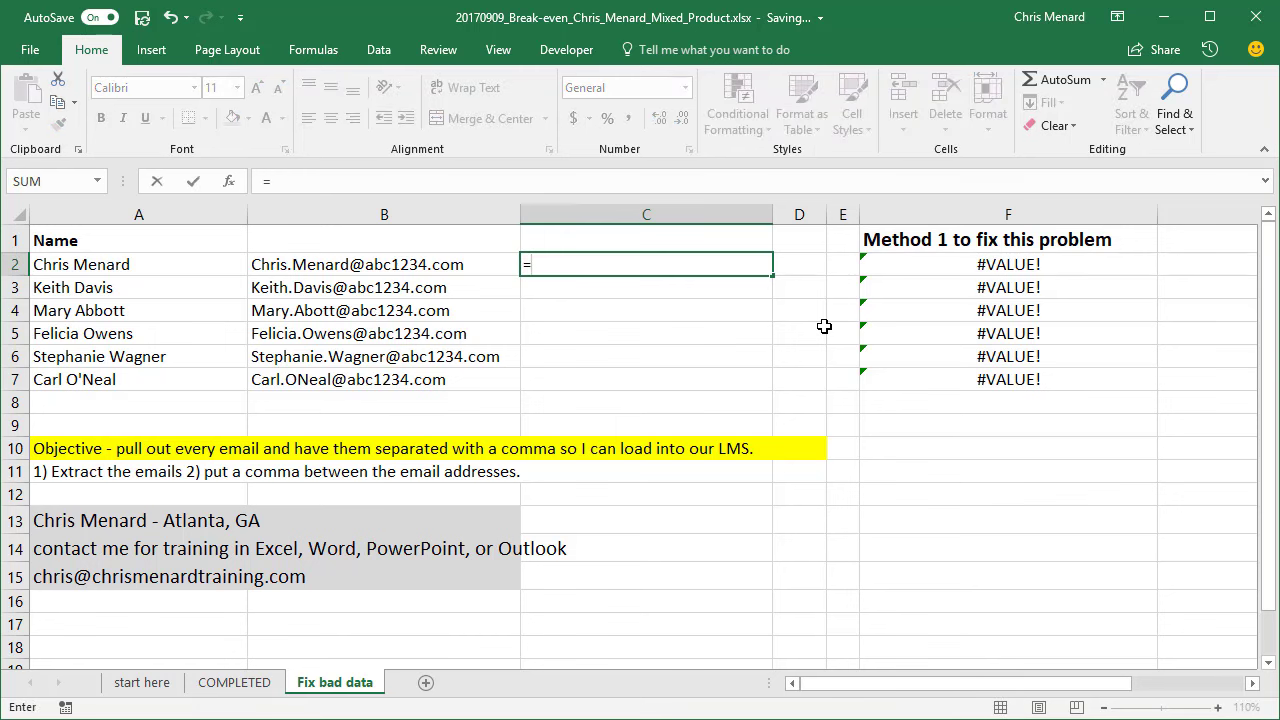
pyautogui.write('B2')
pyautogui.press('Return')
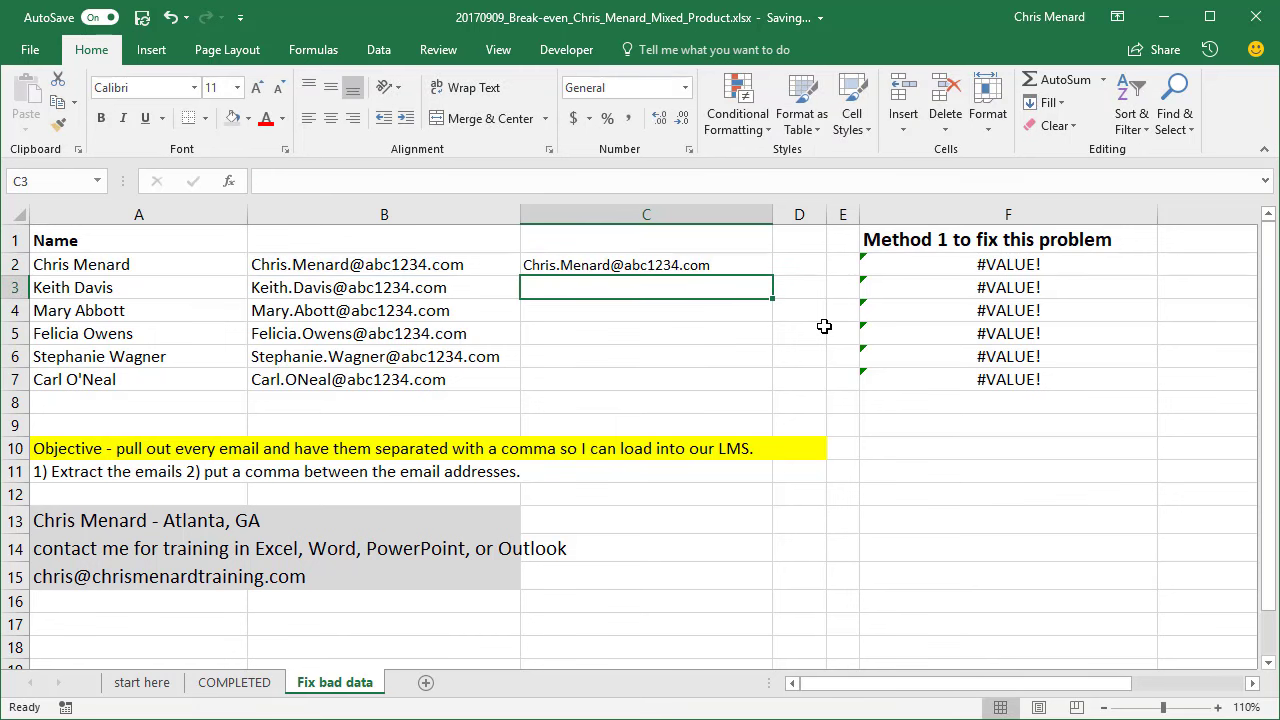
pyautogui.write('=')
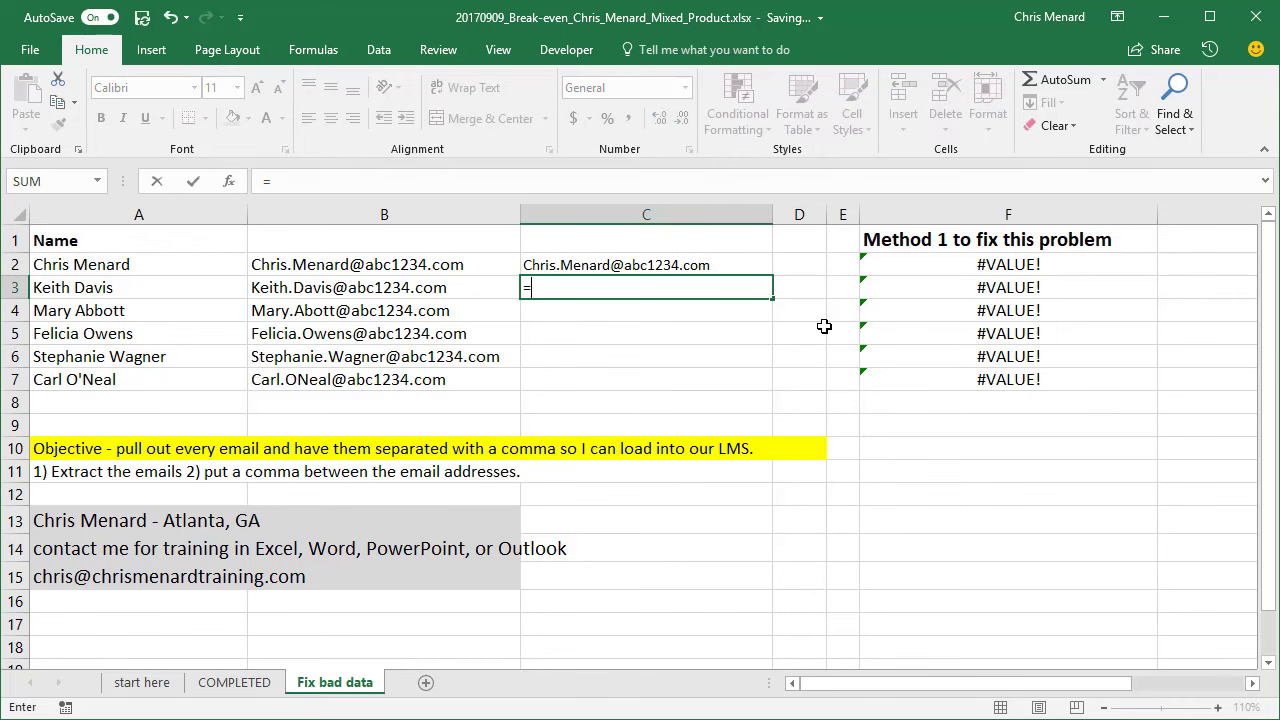
pyautogui.write('B')
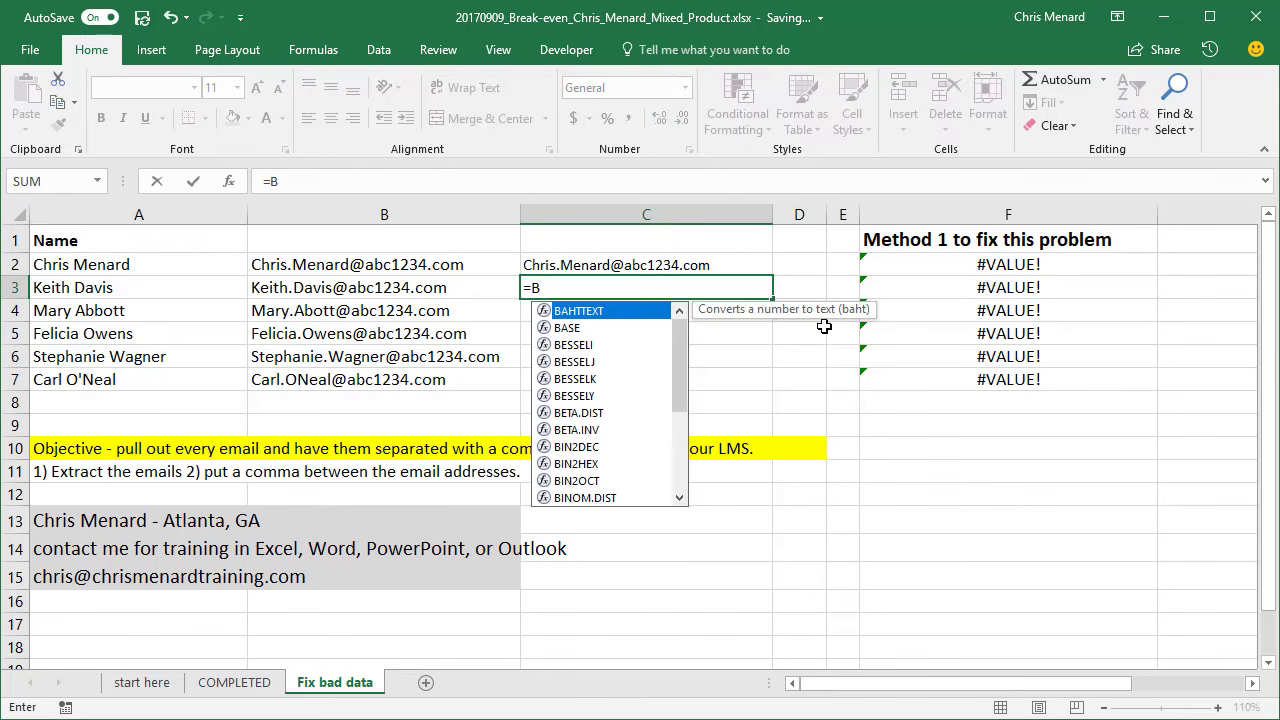
pyautogui.press('BackSpace')
pyautogui.write('C2')
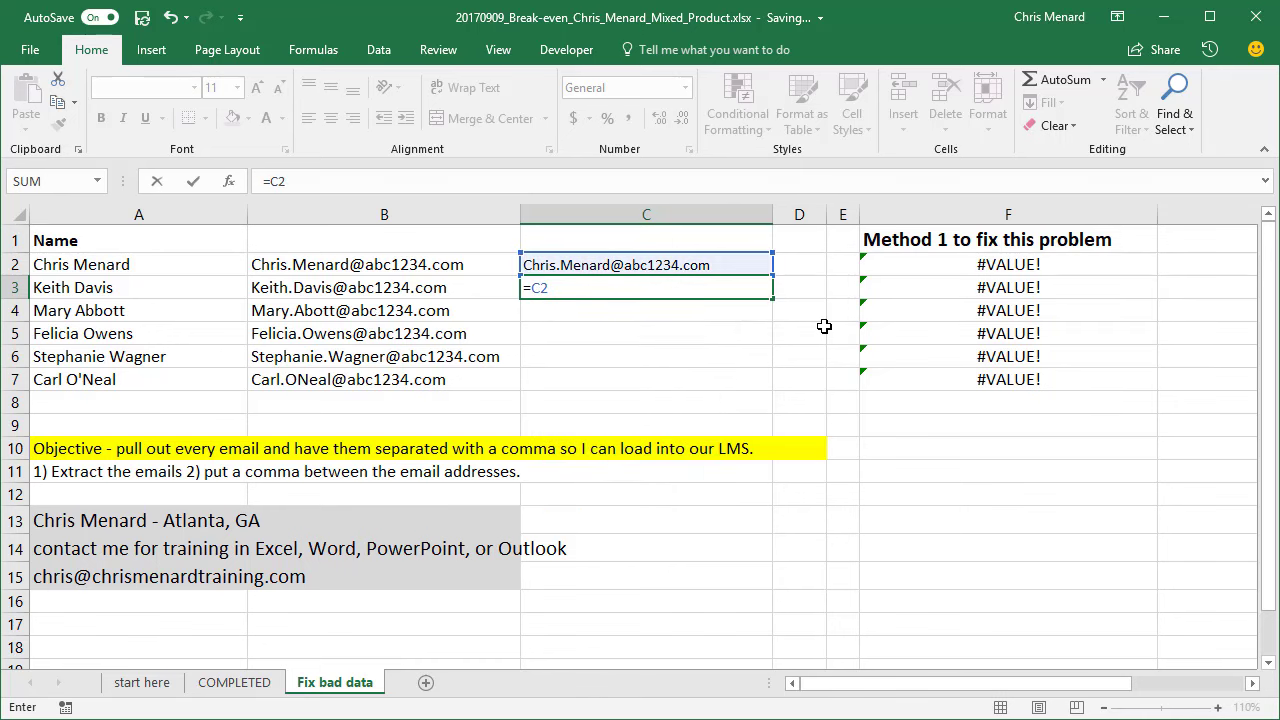
pyautogui.write('&')
pyautogui.write('","&')
pyautogui.click(493, 292)
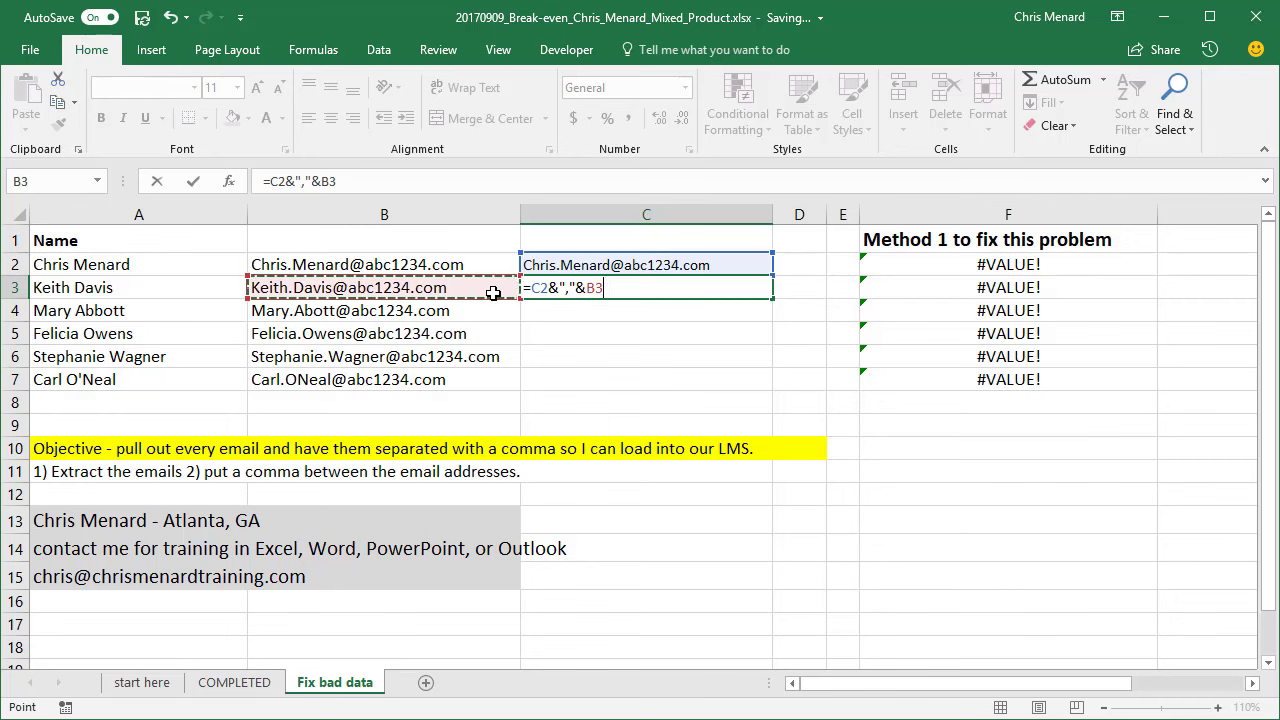
pyautogui.press('Return')
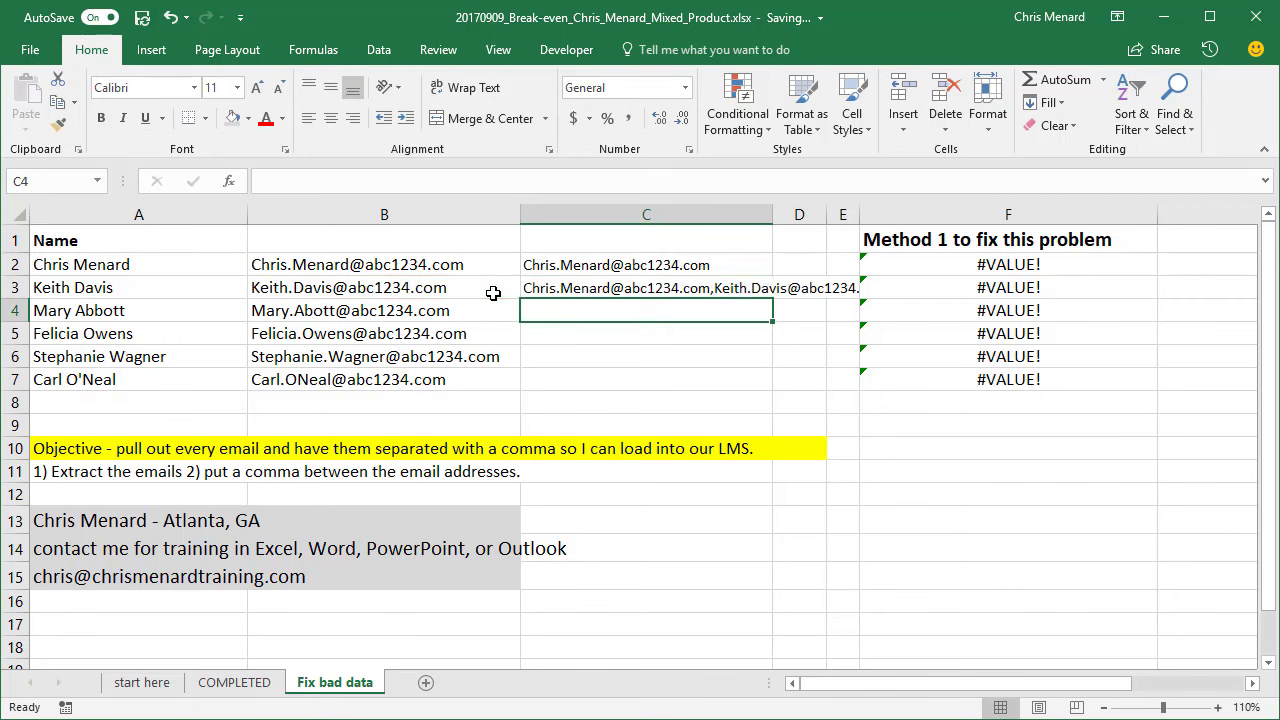
pyautogui.press('Up')
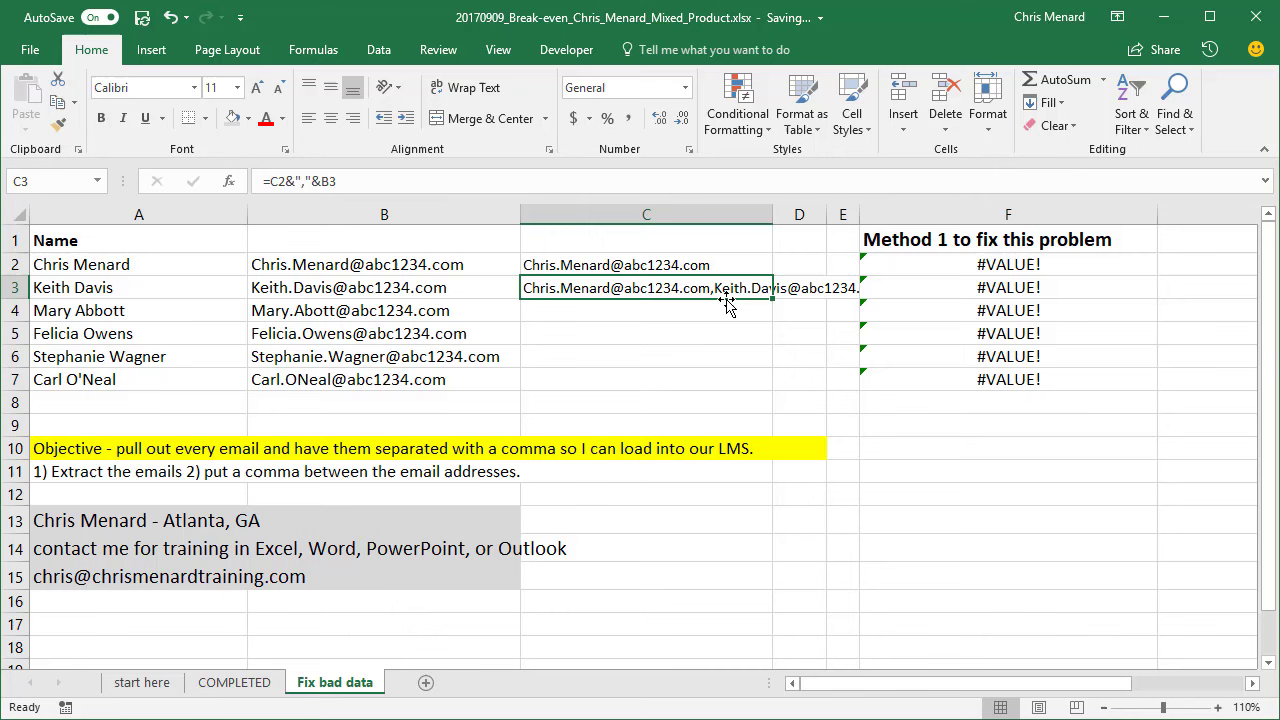
pyautogui.doubleClick(772, 214)
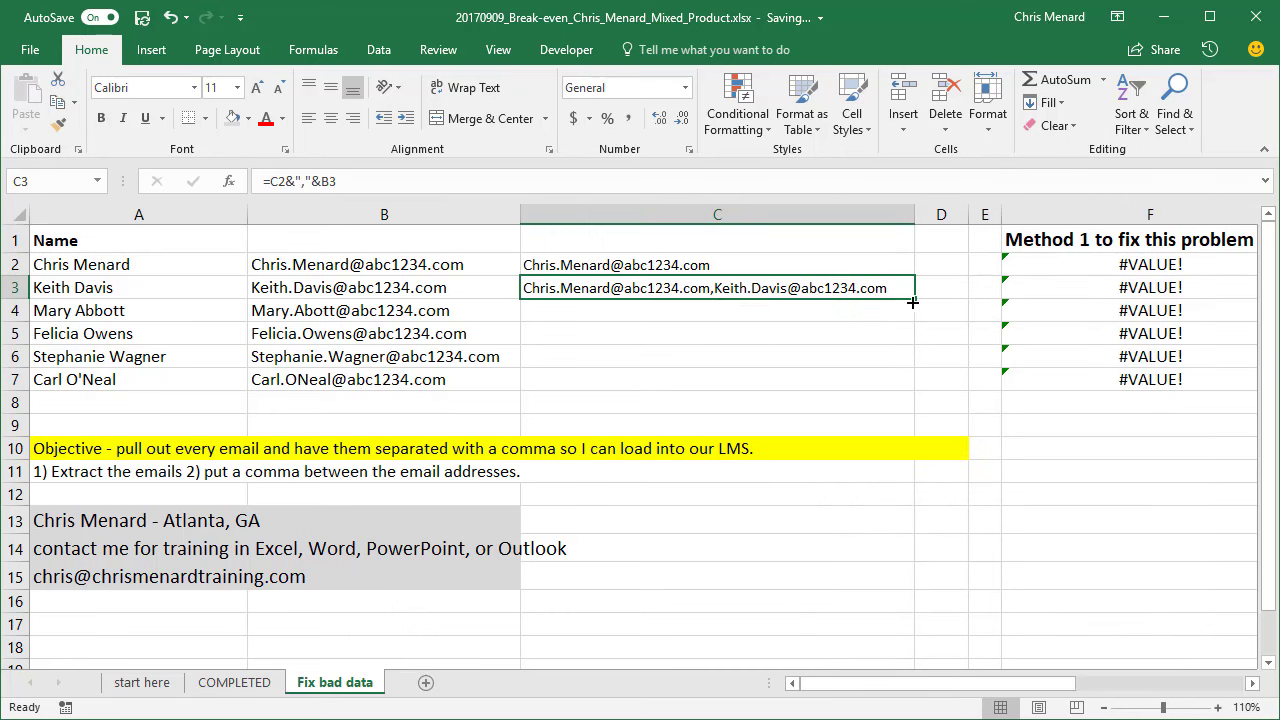
pyautogui.moveTo(913, 300); pyautogui.dragTo(924, 388)
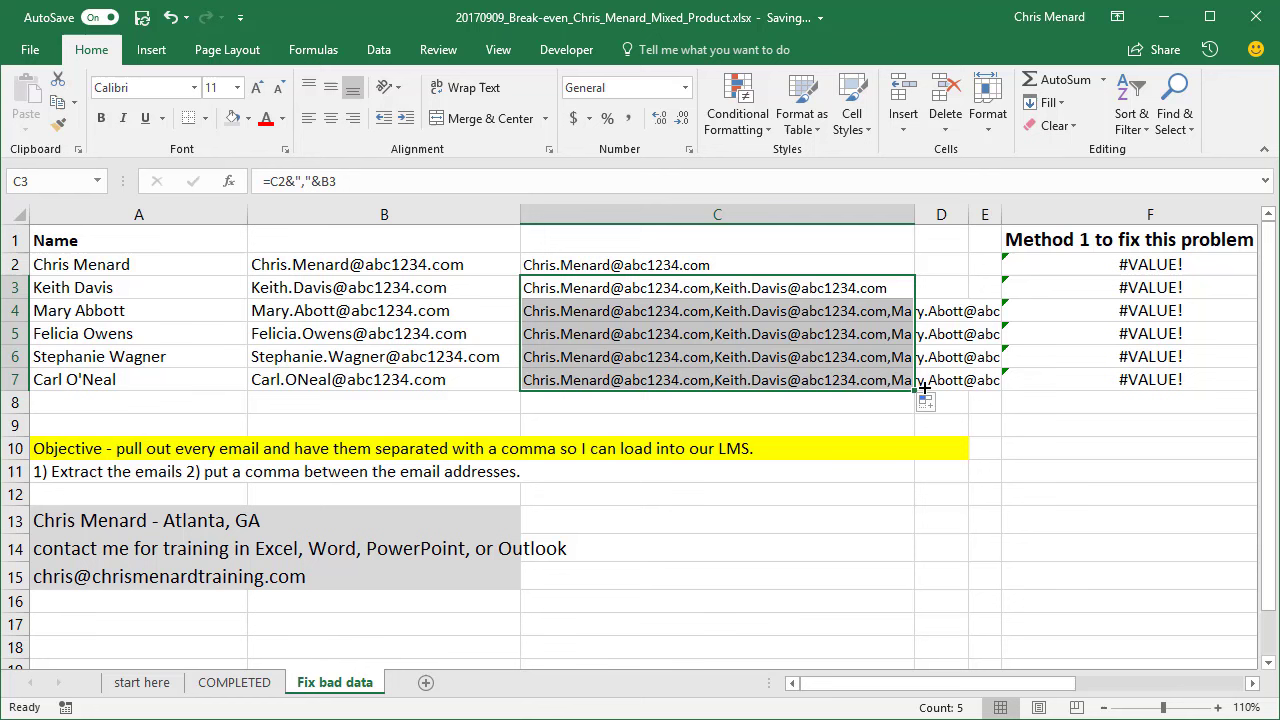
# - Copy the full email chain from C7 and paste it as values into A17
pyautogui.click(745, 386)
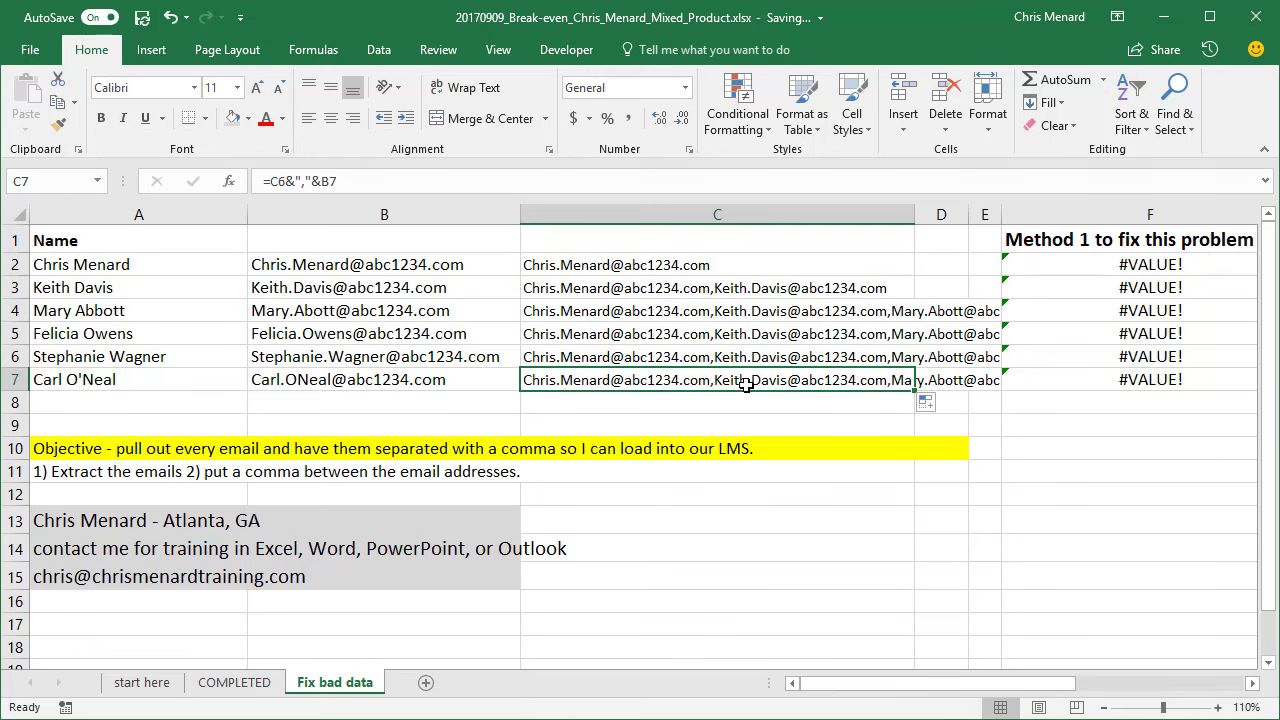
pyautogui.rightClick(667, 380)
pyautogui.click(712, 418)
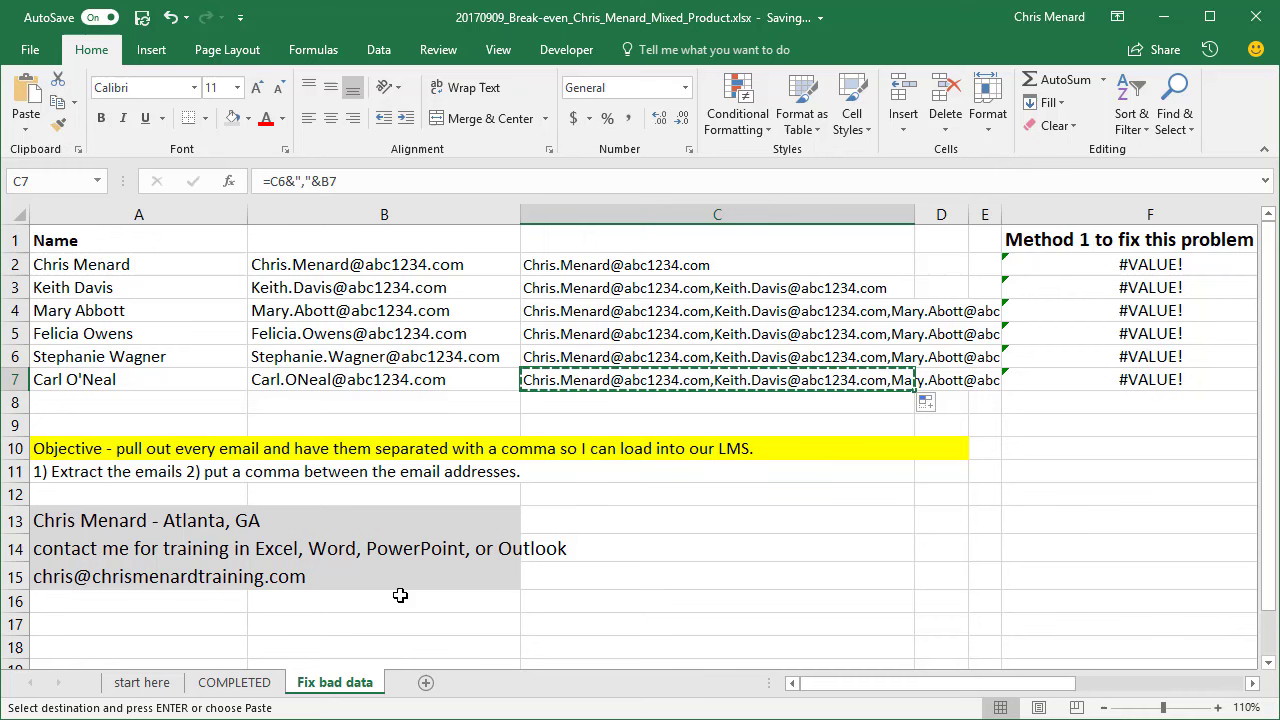
pyautogui.click(178, 622)
pyautogui.rightClick(180, 625)
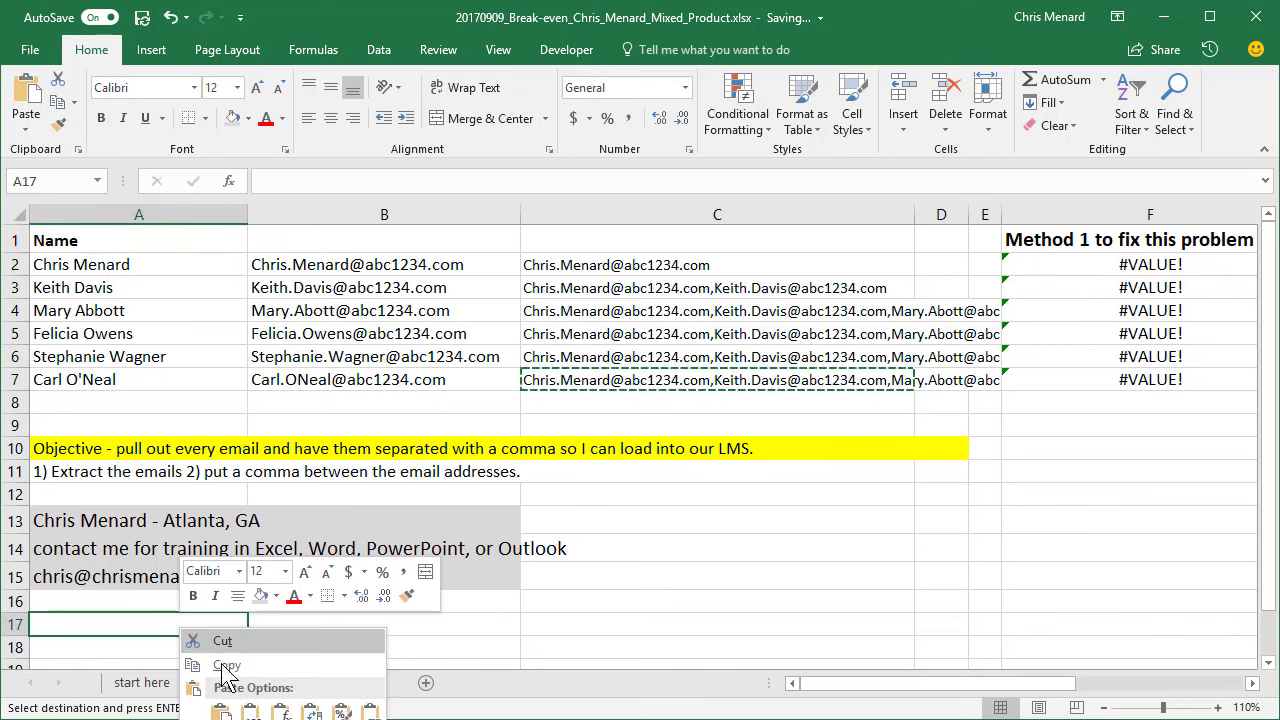
pyautogui.click(250, 711)
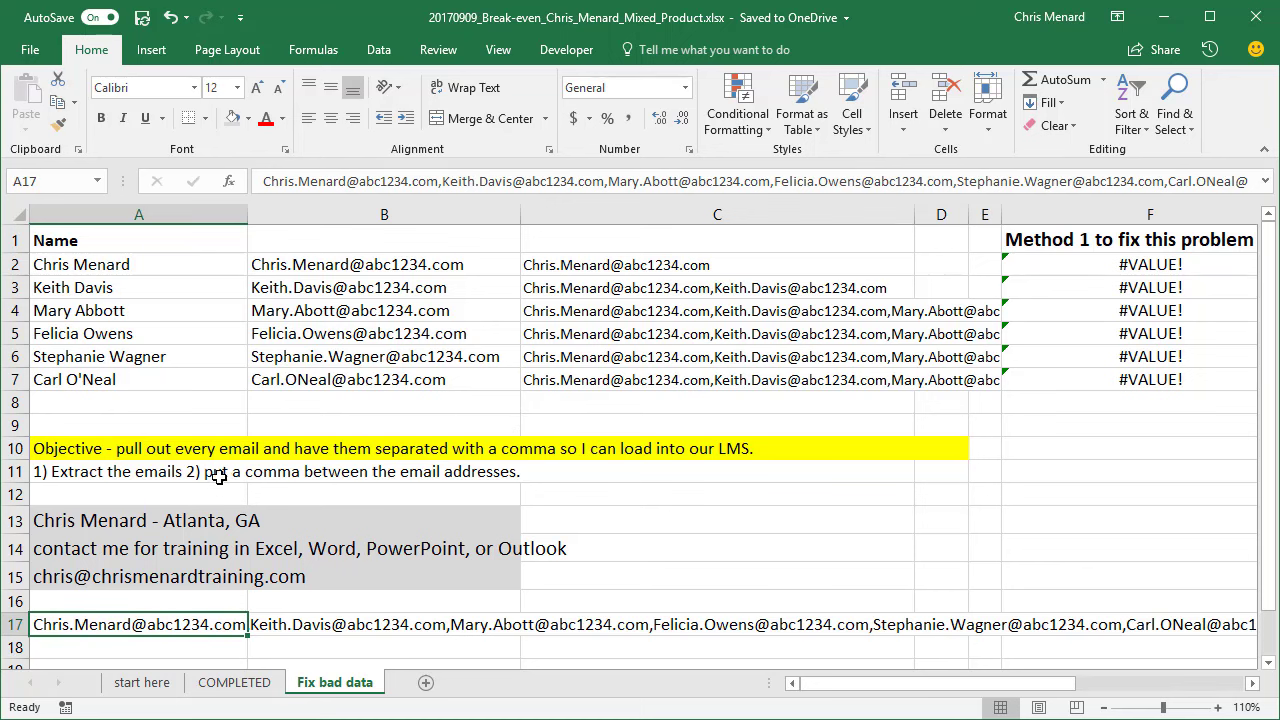
# - Check the C2 and C3 formulas, then delete the helper formulas in C2:C7
pyautogui.click(610, 266)
pyautogui.click(612, 289)
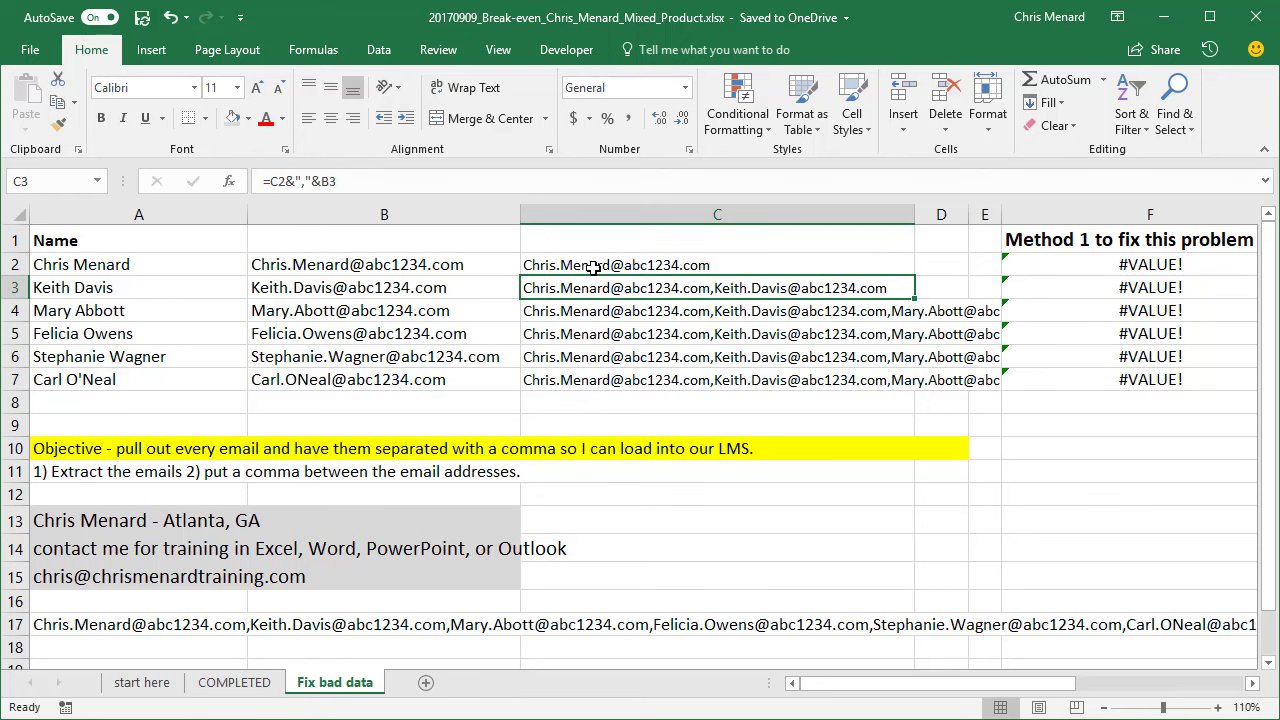
pyautogui.moveTo(593, 267); pyautogui.dragTo(580, 374)
pyautogui.press('Delete')
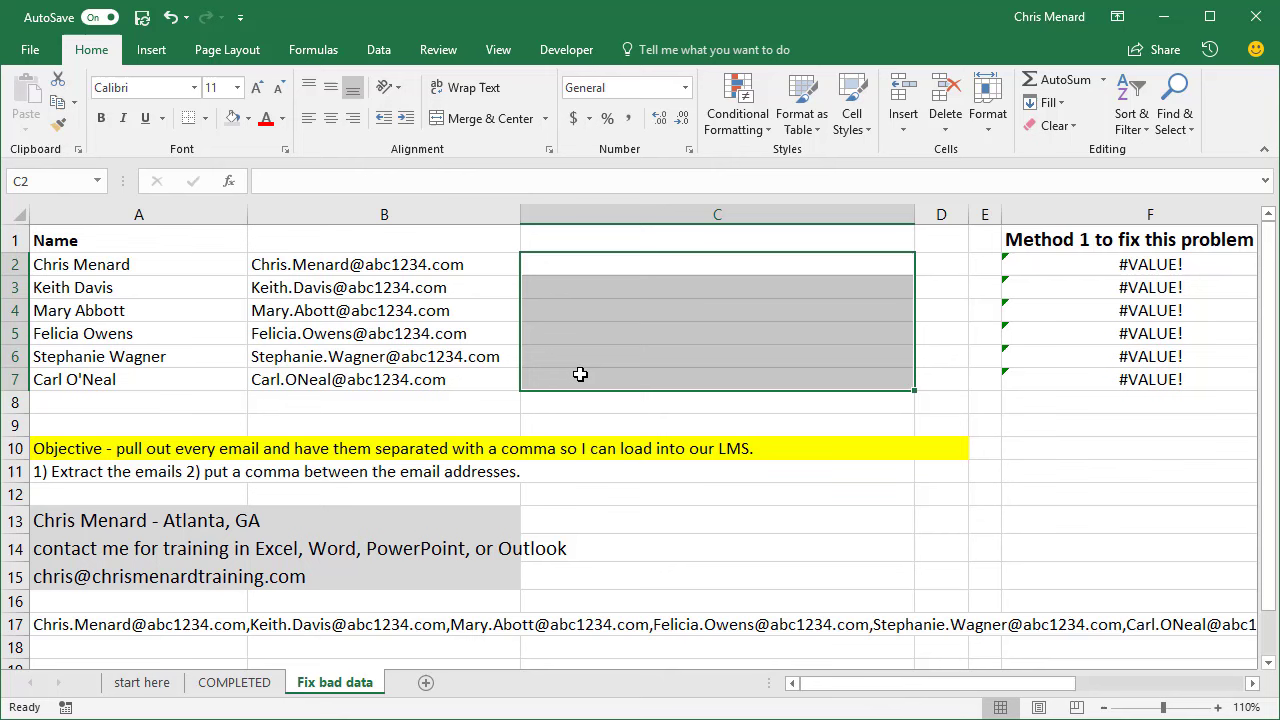
pyautogui.click(428, 312)
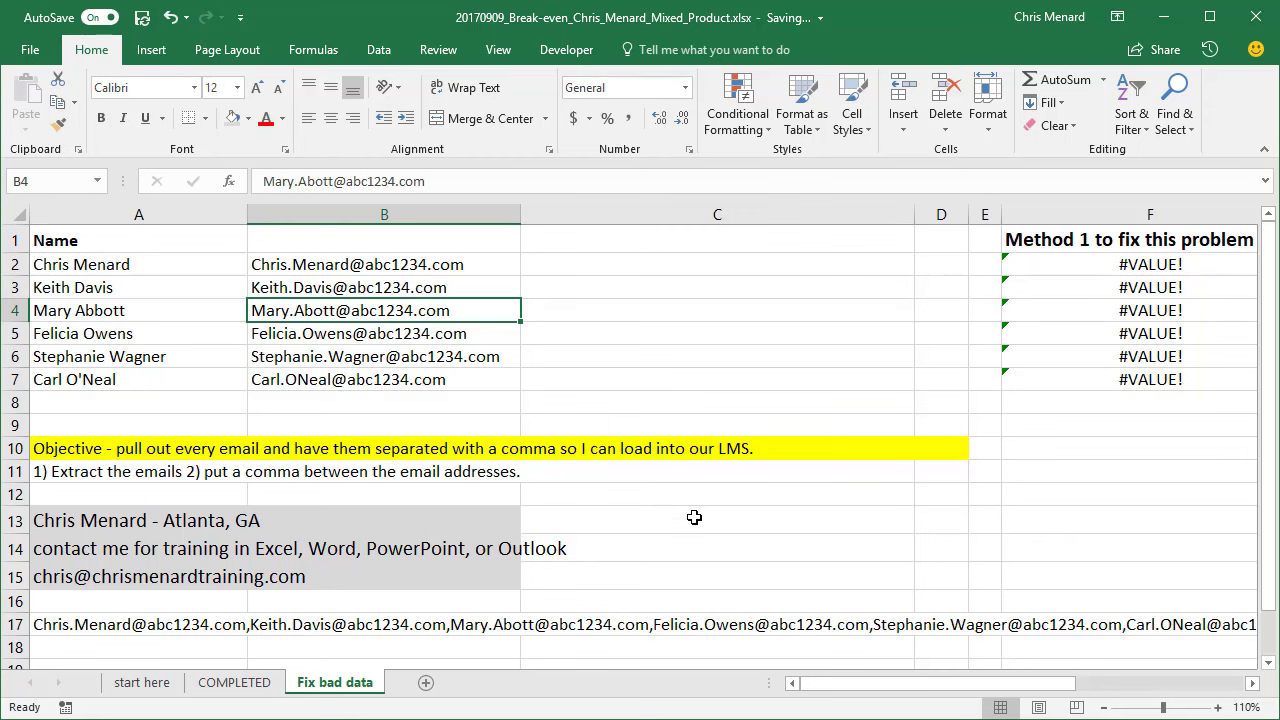
# - Enter =TEXTJOIN(",",TRUE,B2:B7) in C12 to join the six emails
pyautogui.click(576, 494)
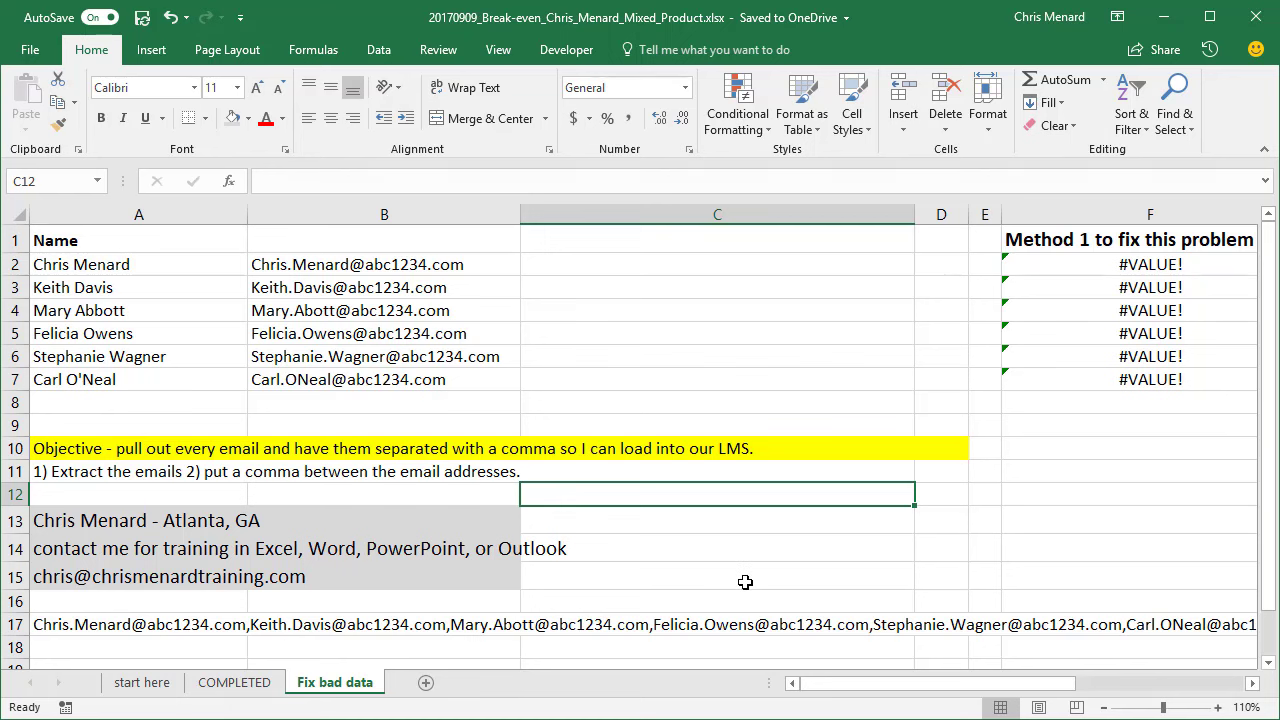
pyautogui.write('=')
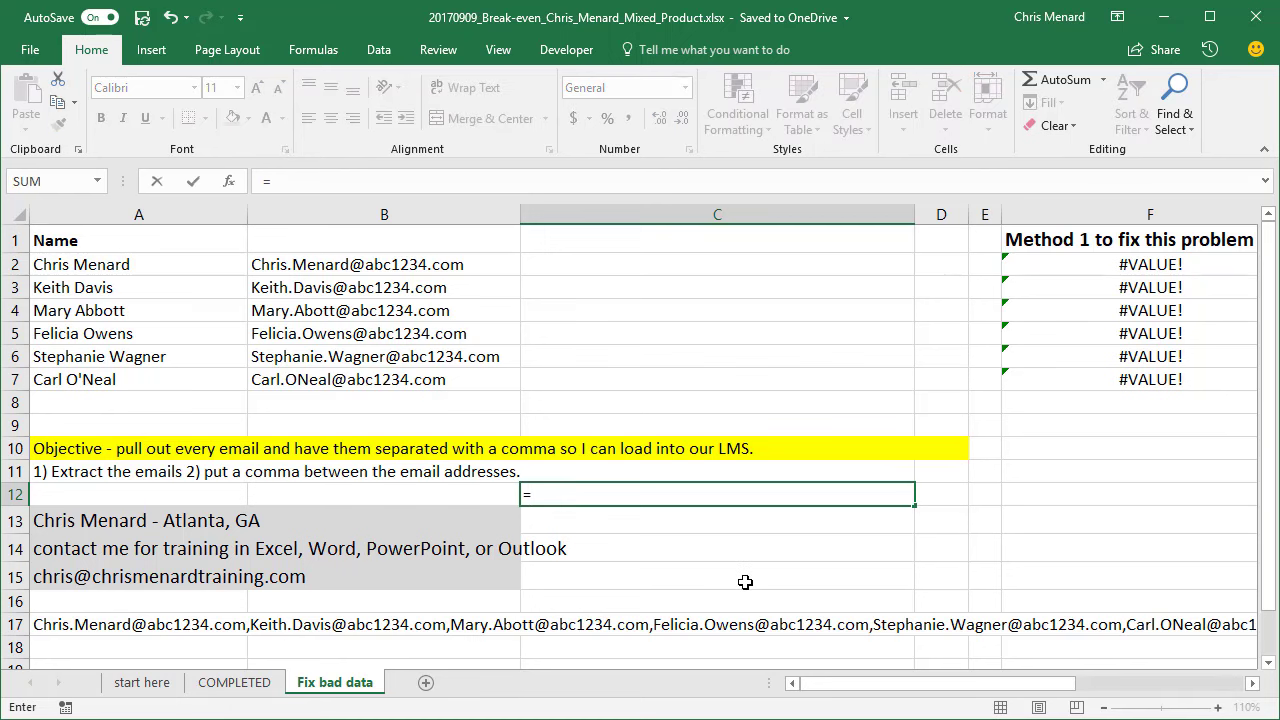
pyautogui.write('Tex')
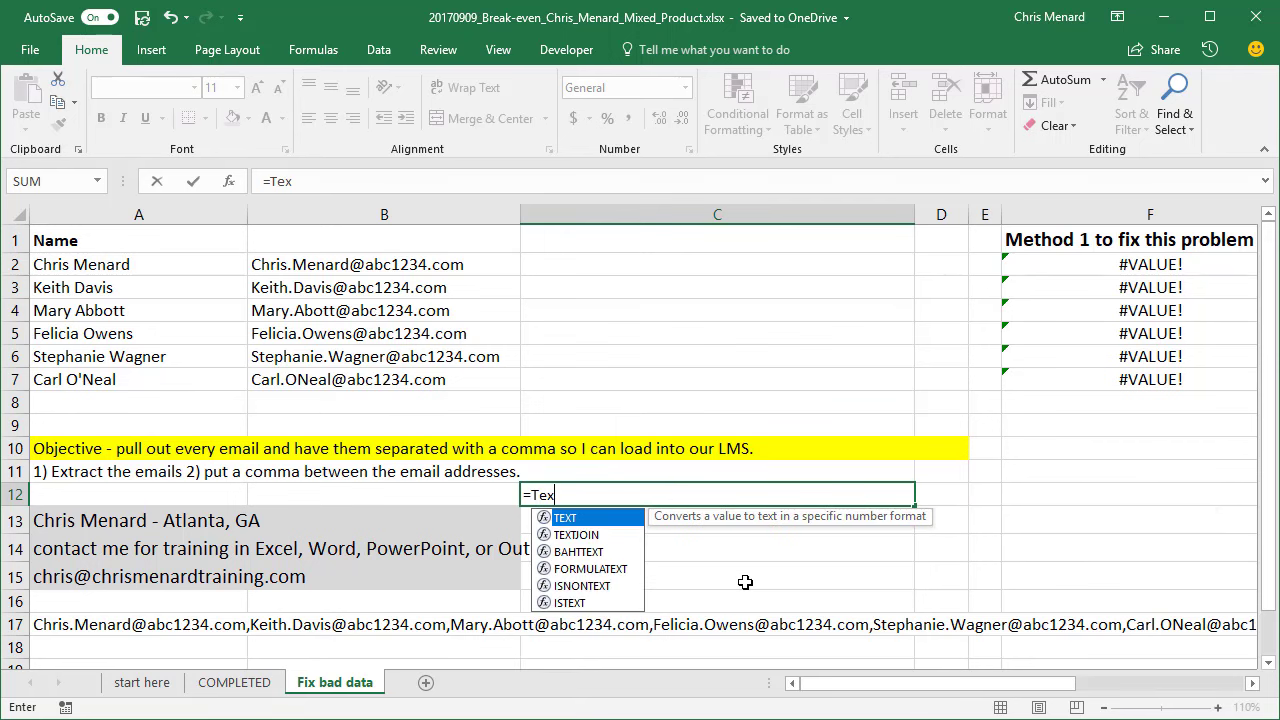
pyautogui.doubleClick(578, 536)
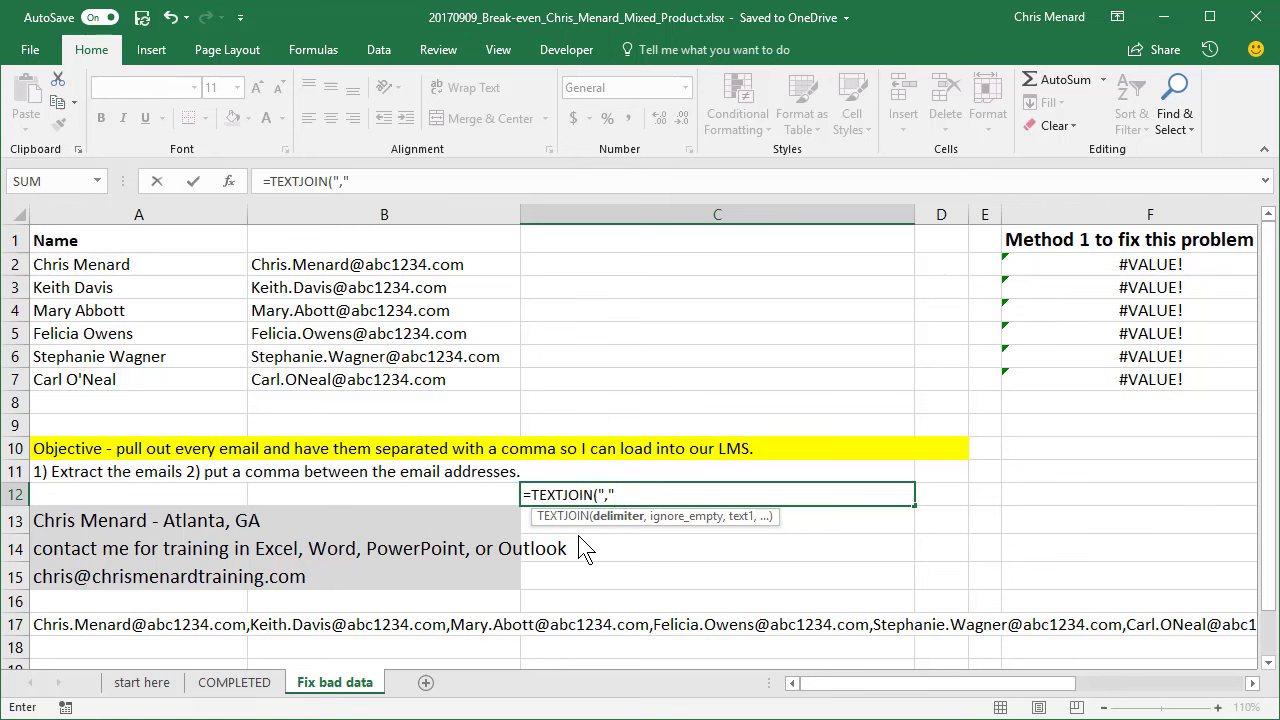
pyautogui.write(',')
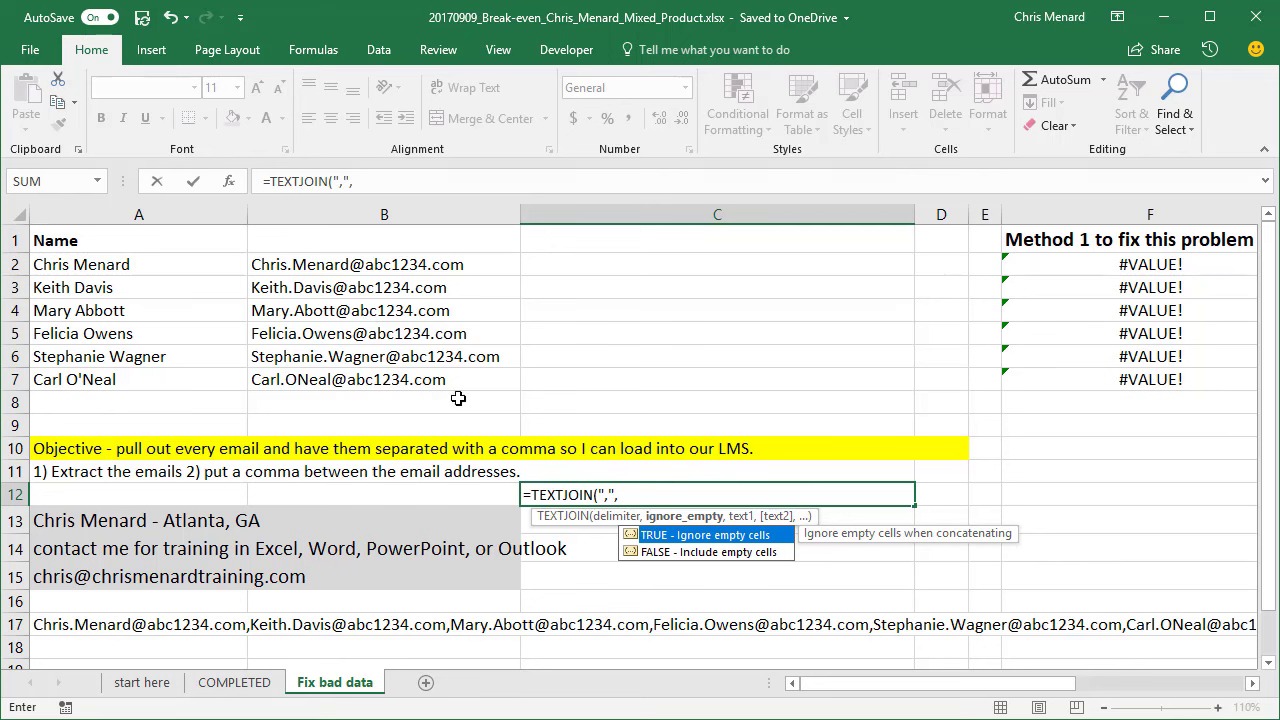
pyautogui.doubleClick(652, 534)
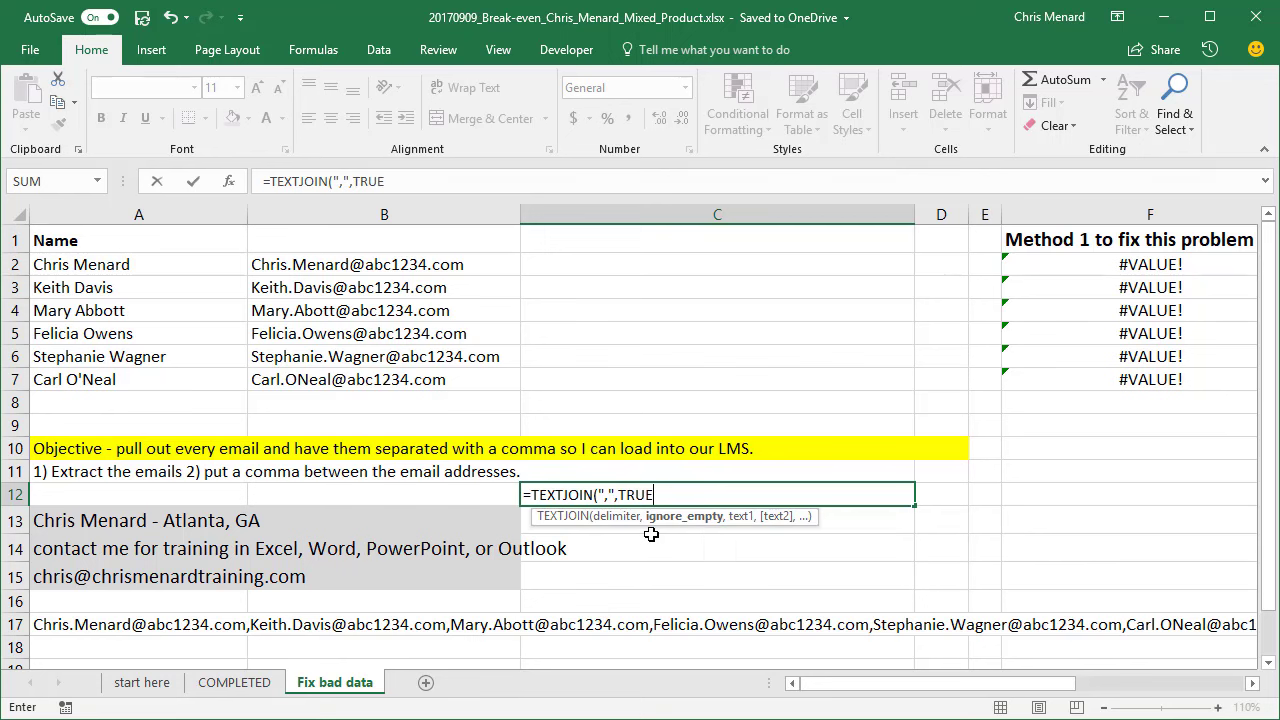
pyautogui.write('m')
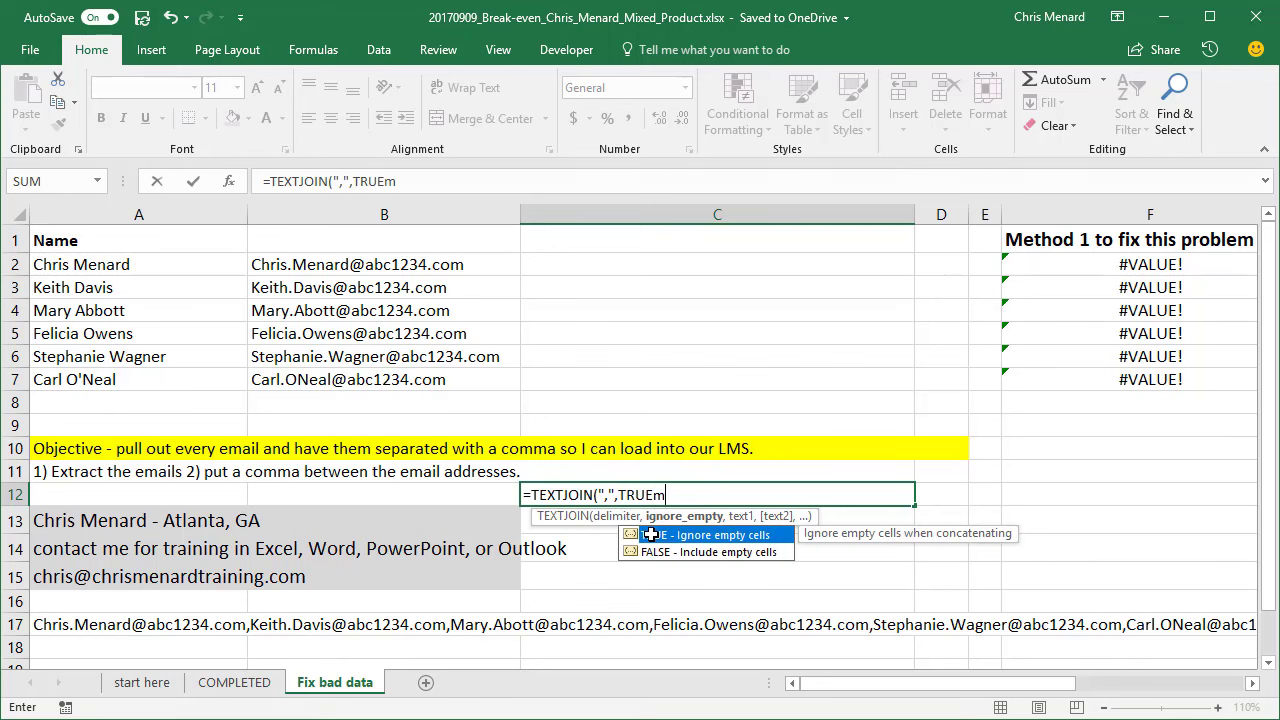
pyautogui.press('BackSpace')
pyautogui.write(',')
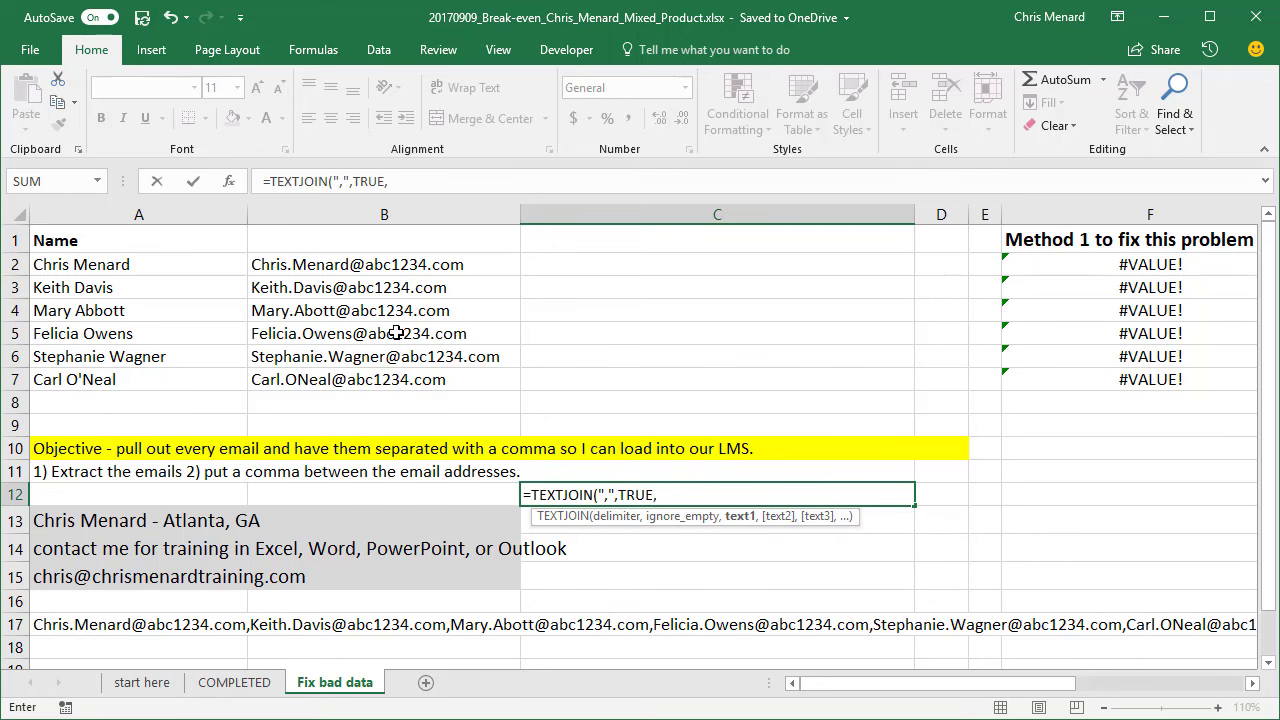
pyautogui.moveTo(373, 262); pyautogui.dragTo(388, 376)
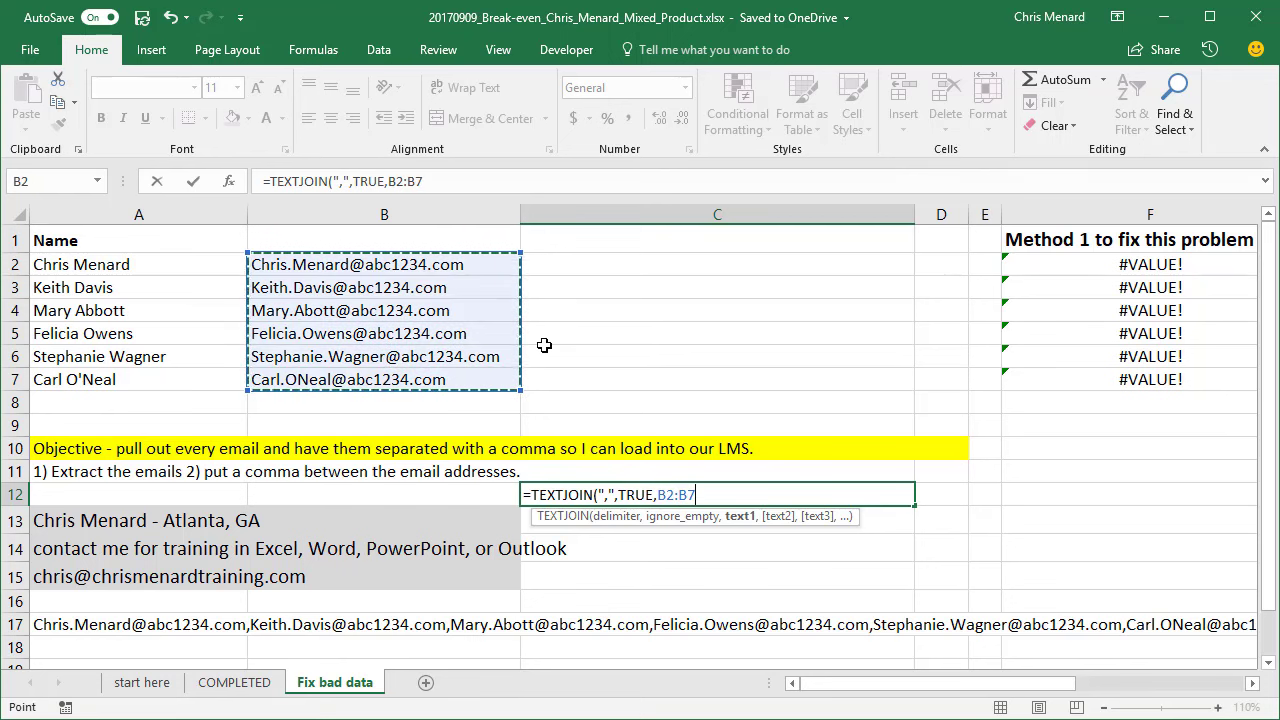
pyautogui.press('Return')
pyautogui.press('Up')
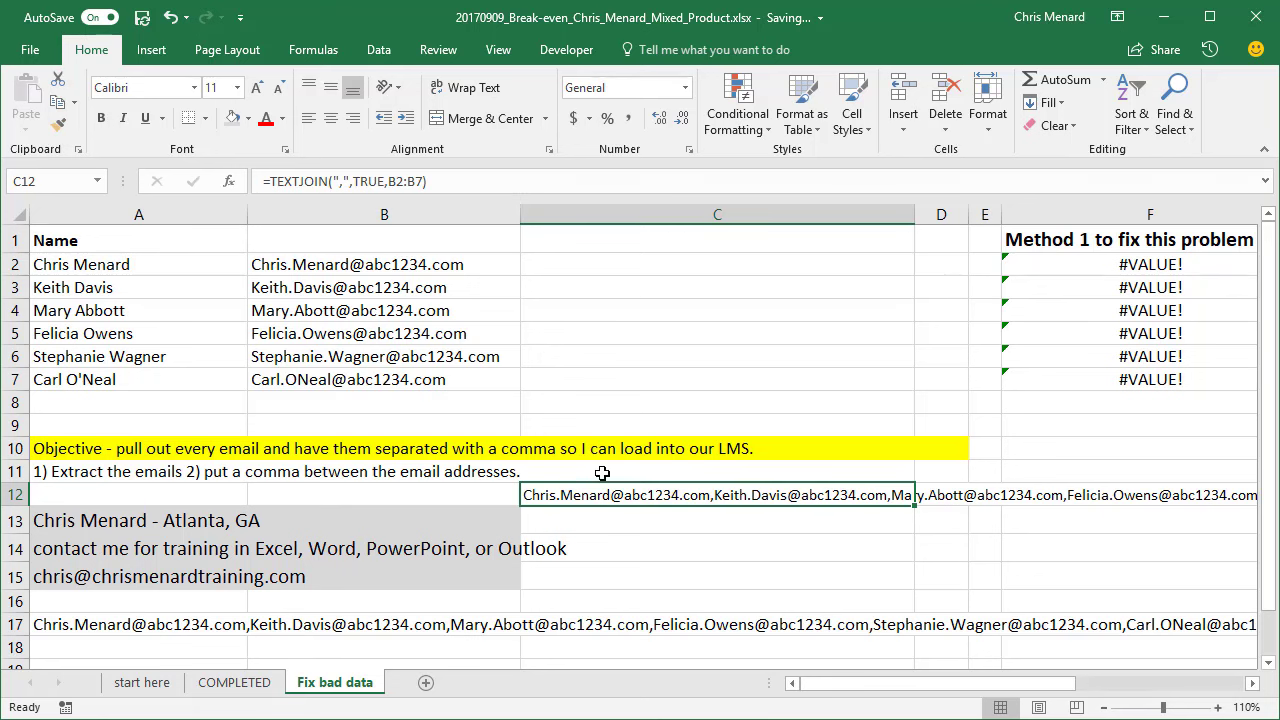
# - Copy the C12 joined list into A18 and select A17 to compare
pyautogui.rightClick(619, 500)
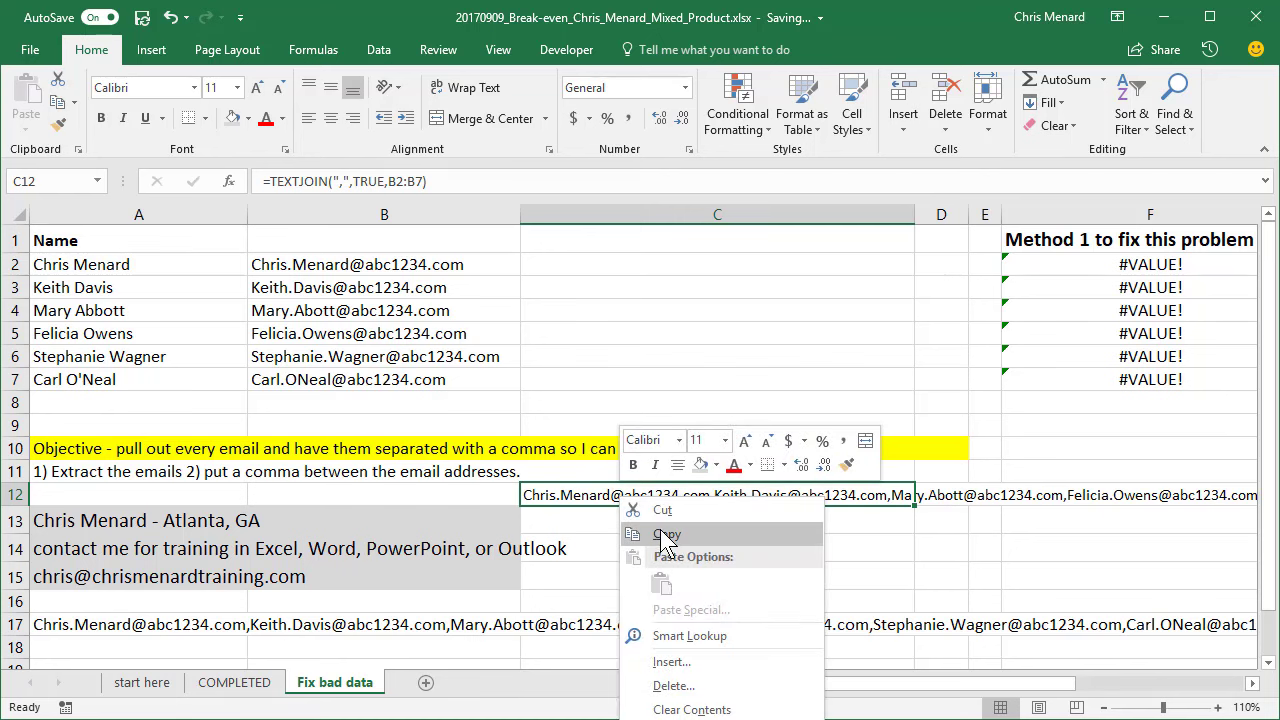
pyautogui.click(666, 535)
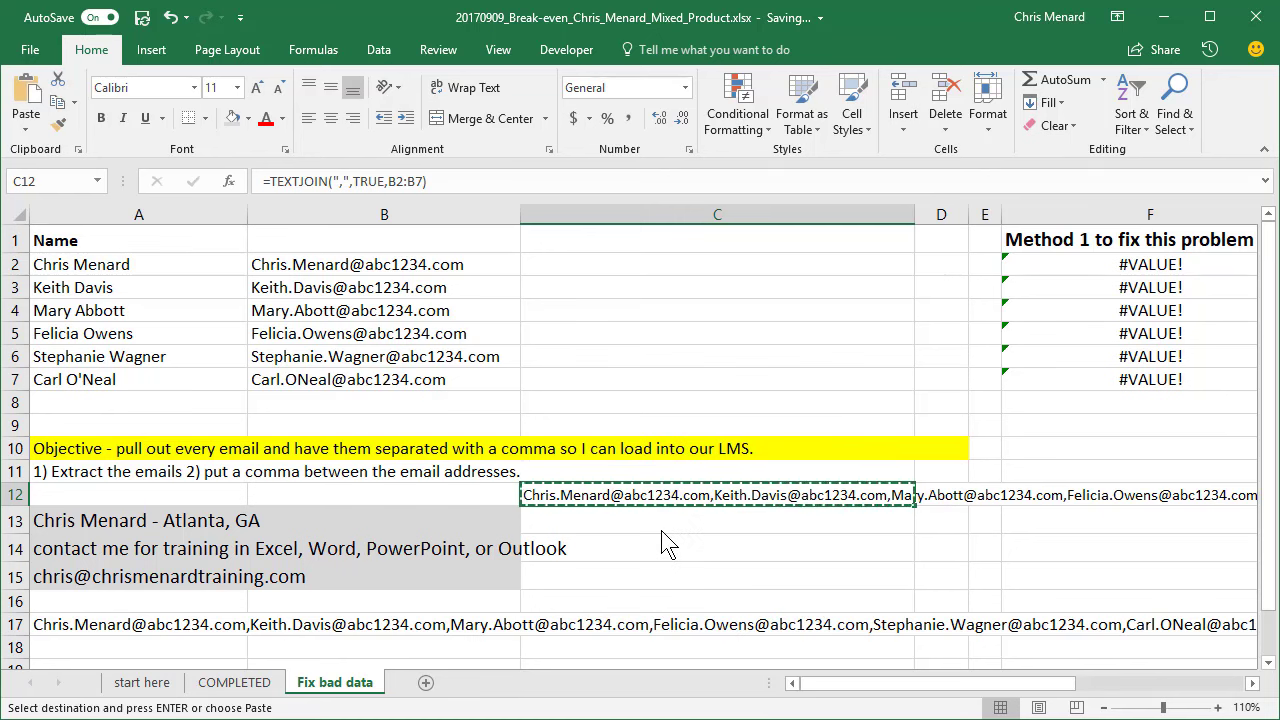
pyautogui.click(168, 650)
pyautogui.rightClick(168, 650)
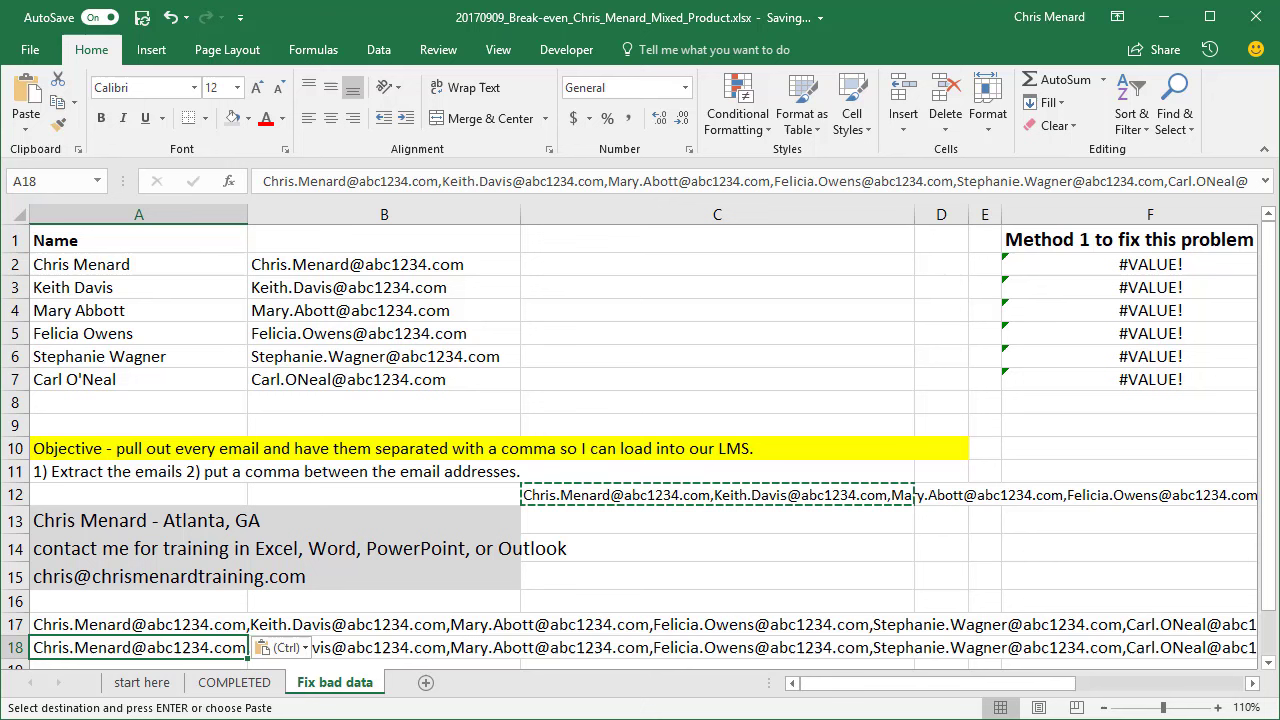
pyautogui.click(202, 624)
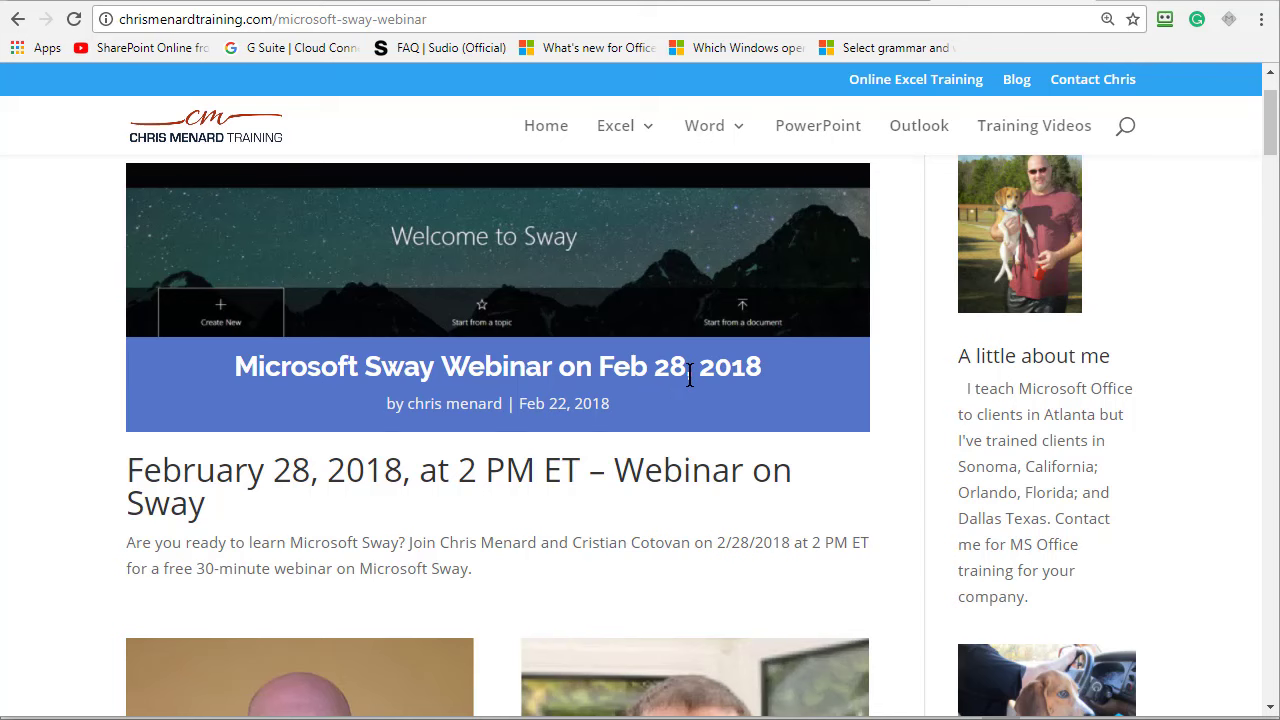
# - Scroll down through the Microsoft Sway webinar page on chrismenardtraining.com
pyautogui.scroll(-2, 685, 375)
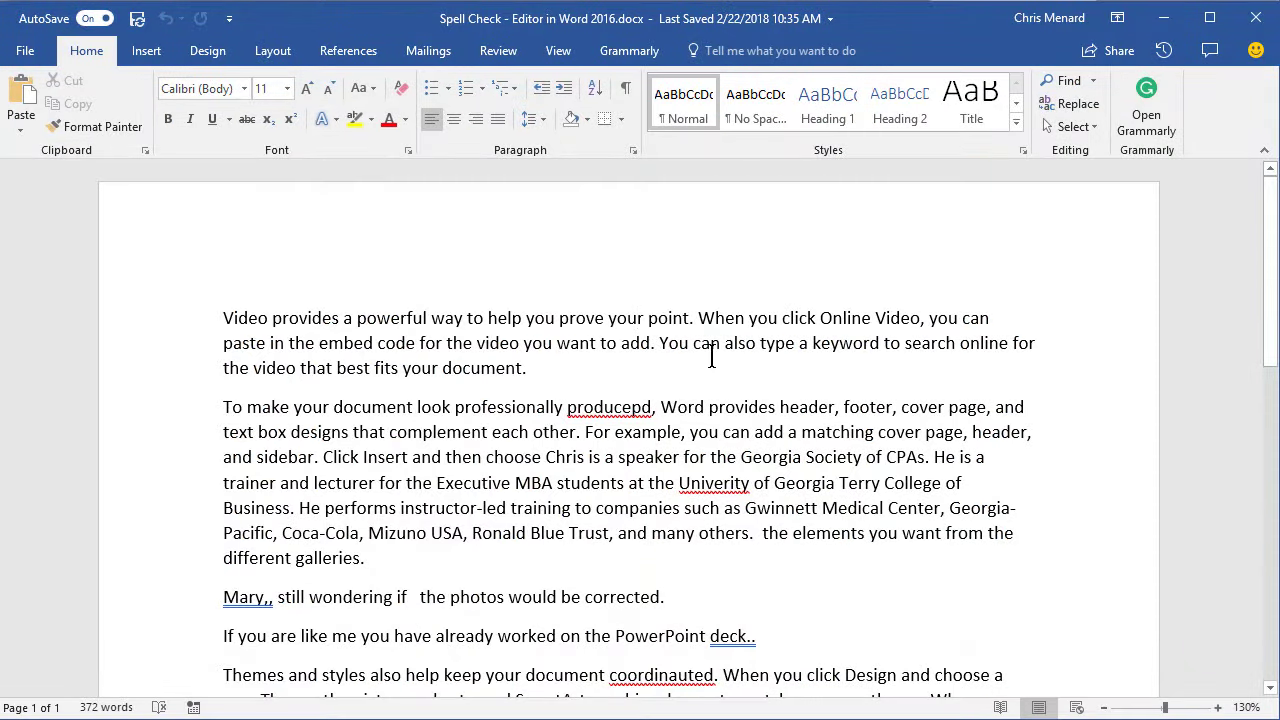
# - Run Spelling & Grammar from the Review tab, then close the Editor pane to widen the document
pyautogui.scroll(-2, 709, 362)
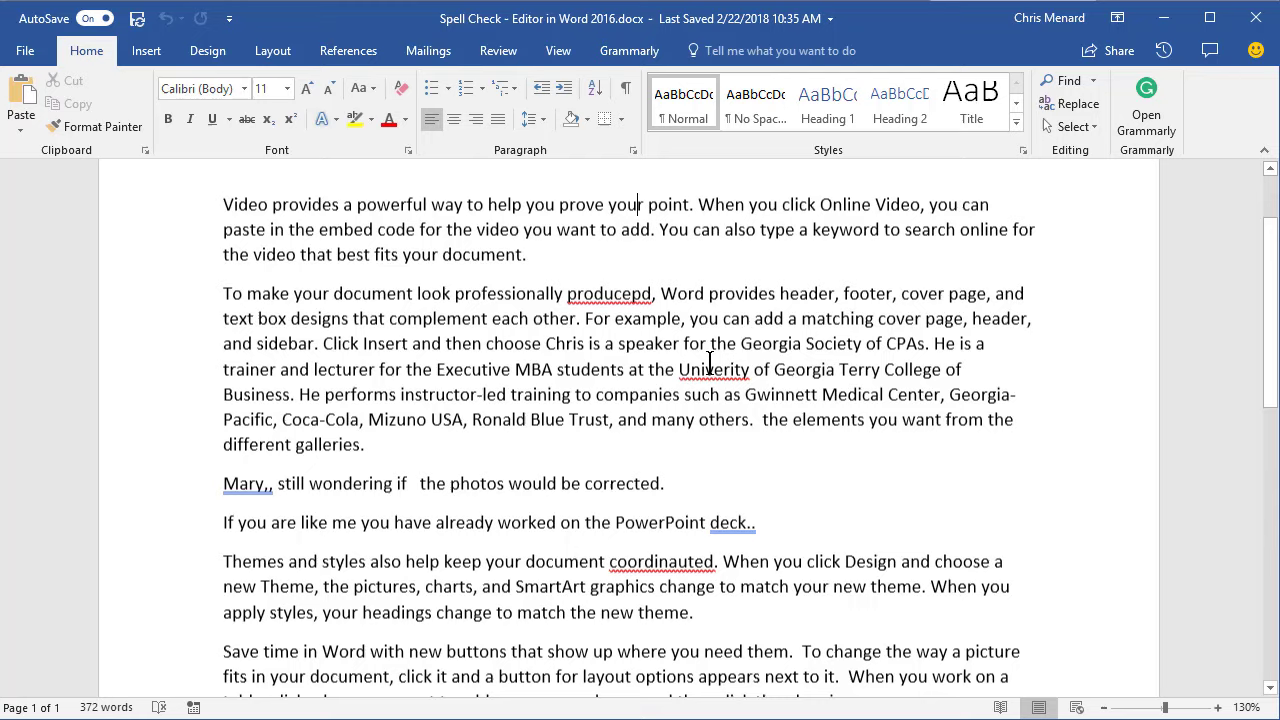
pyautogui.scroll(-2, 705, 372)
pyautogui.scroll(1, 700, 383)
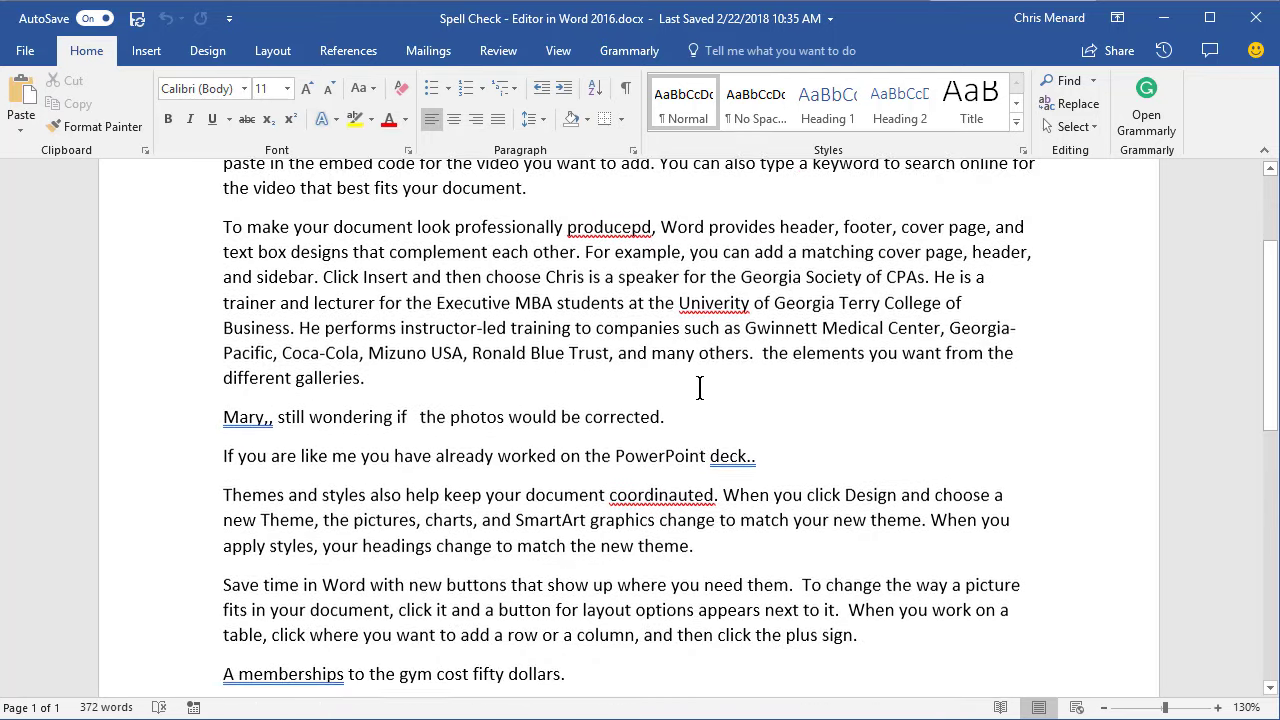
pyautogui.scroll(-1, 696, 396)
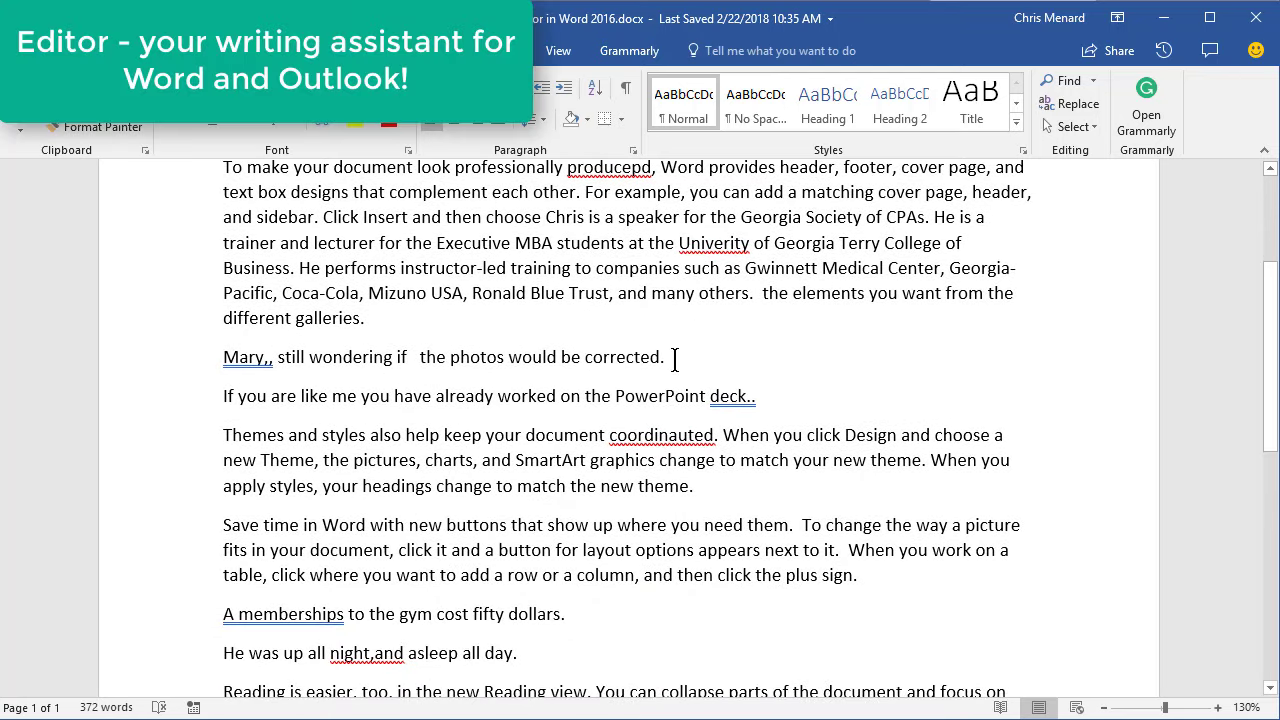
pyautogui.scroll(-3, 676, 367)
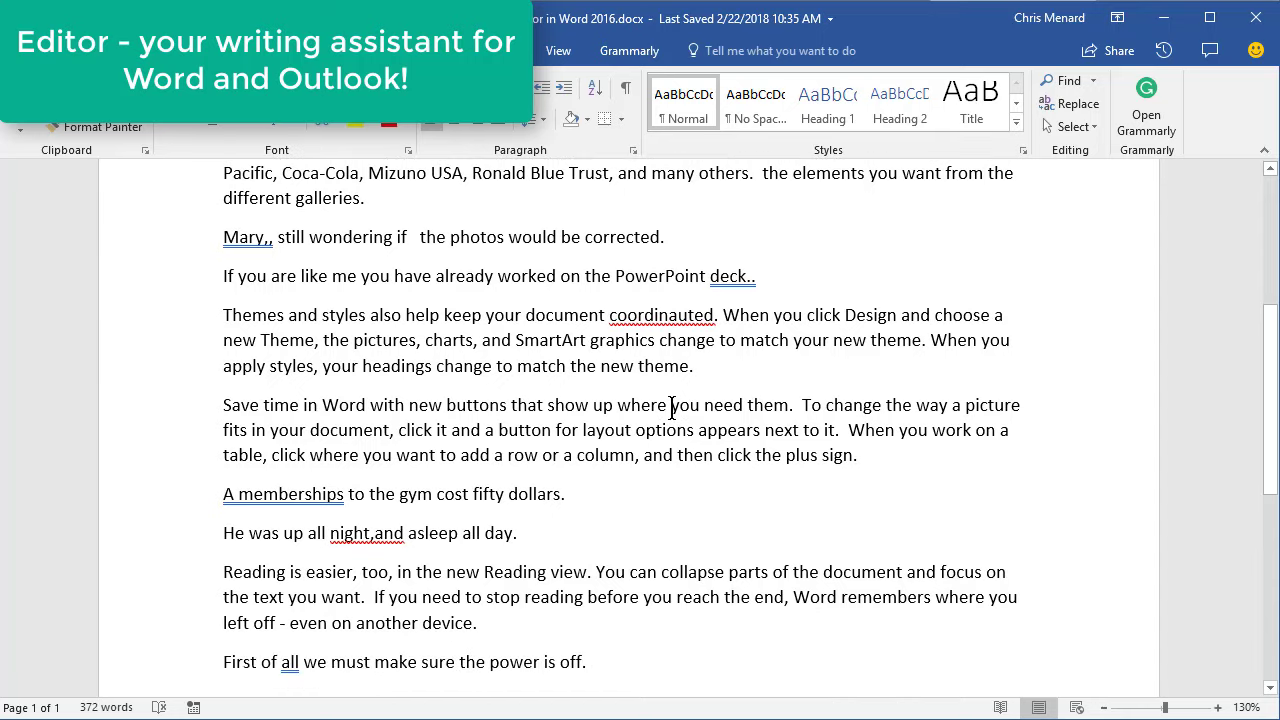
pyautogui.scroll(2, 671, 405)
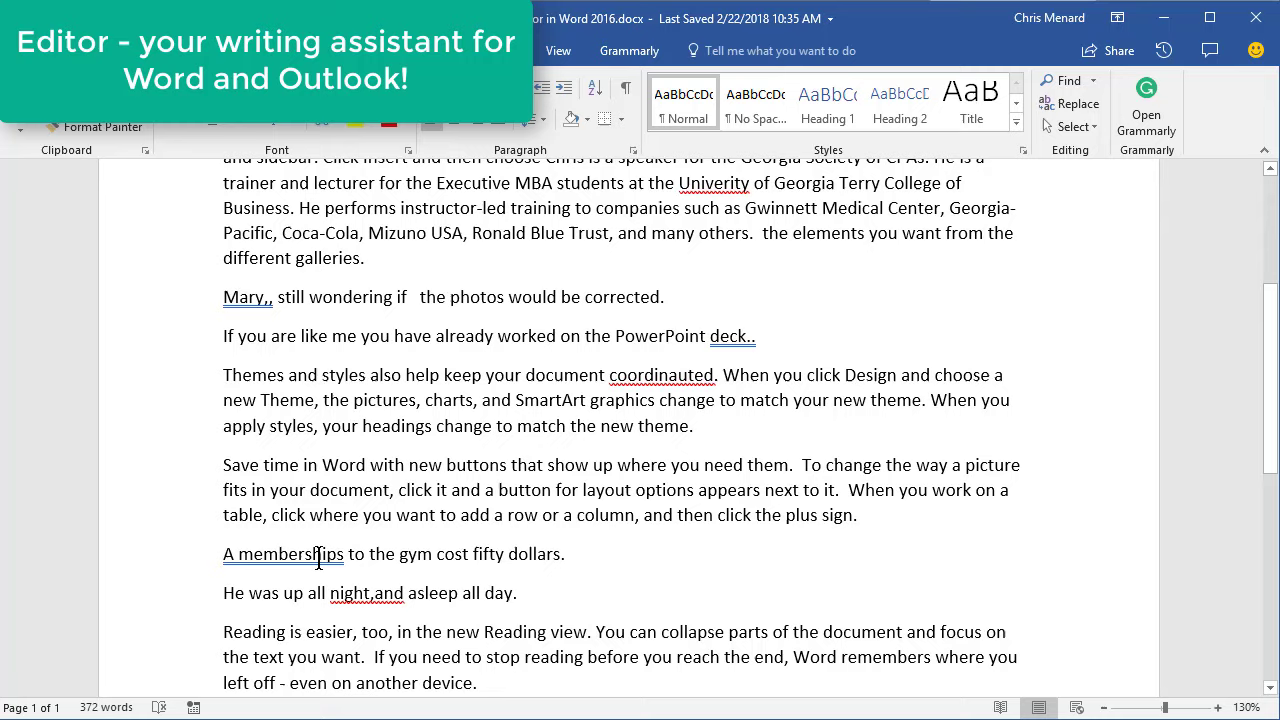
pyautogui.scroll(5, 560, 455)
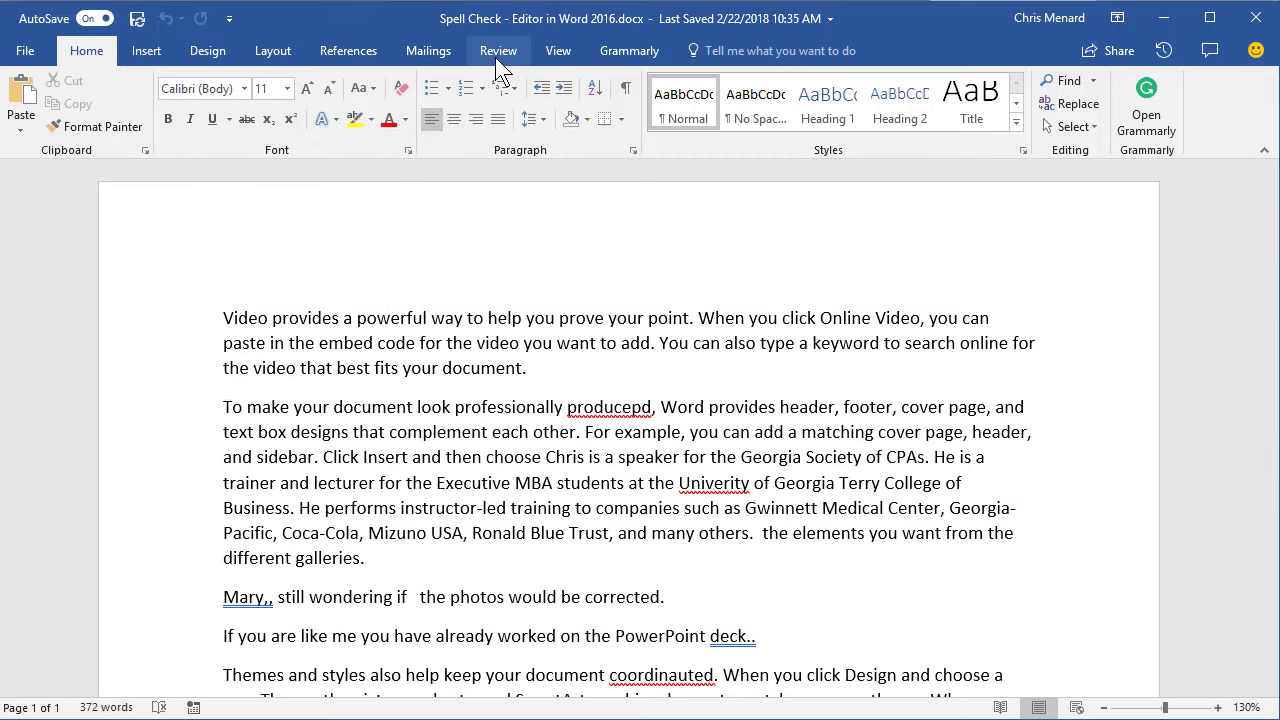
pyautogui.click(497, 51)
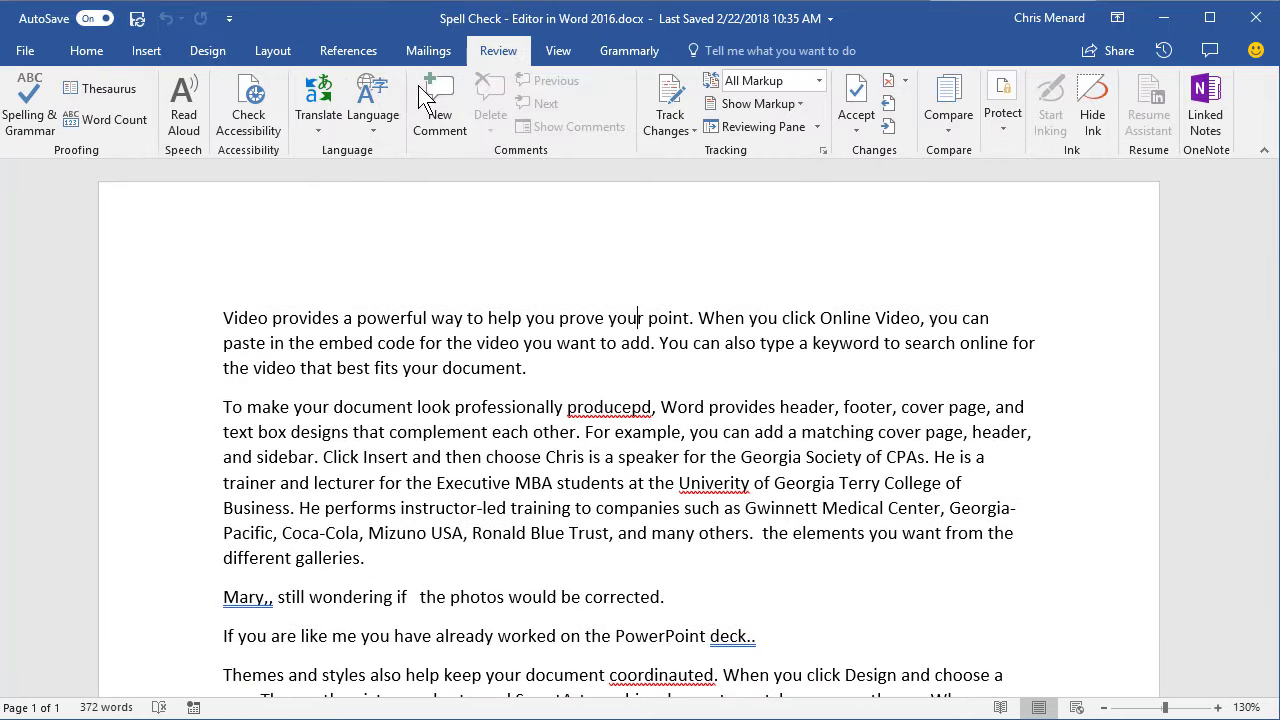
pyautogui.click(35, 120)
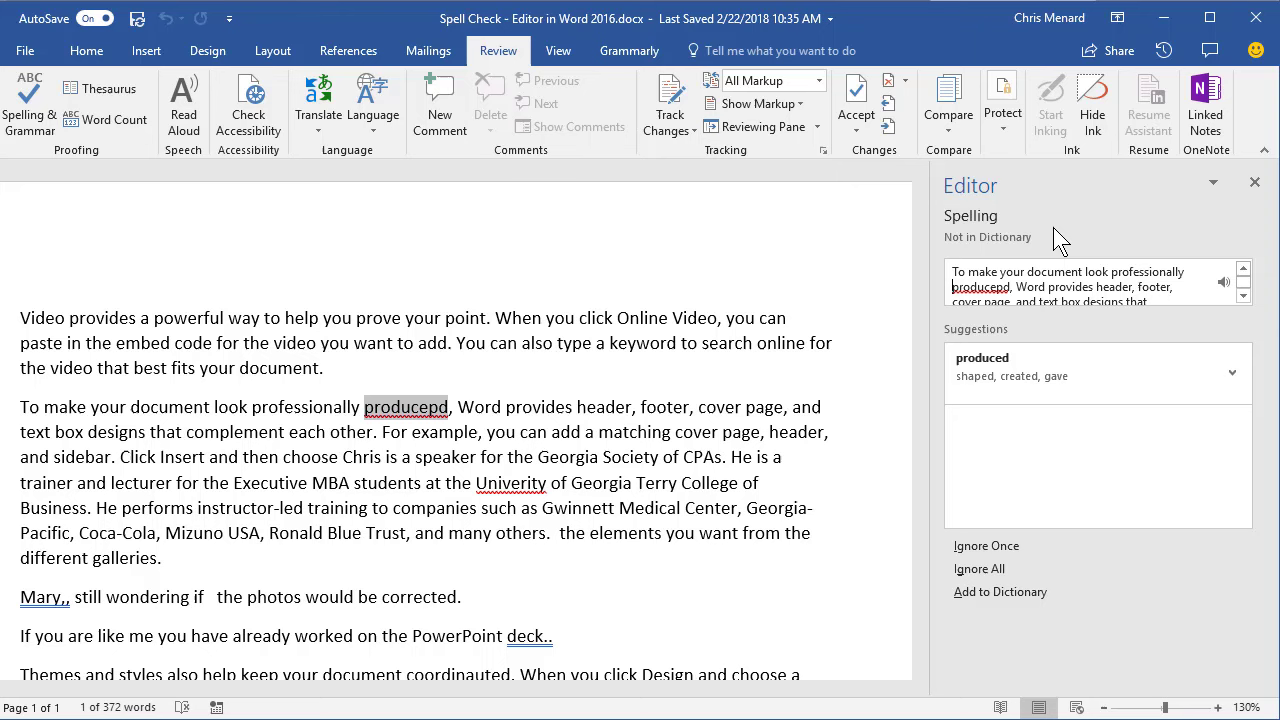
pyautogui.click(1254, 182)
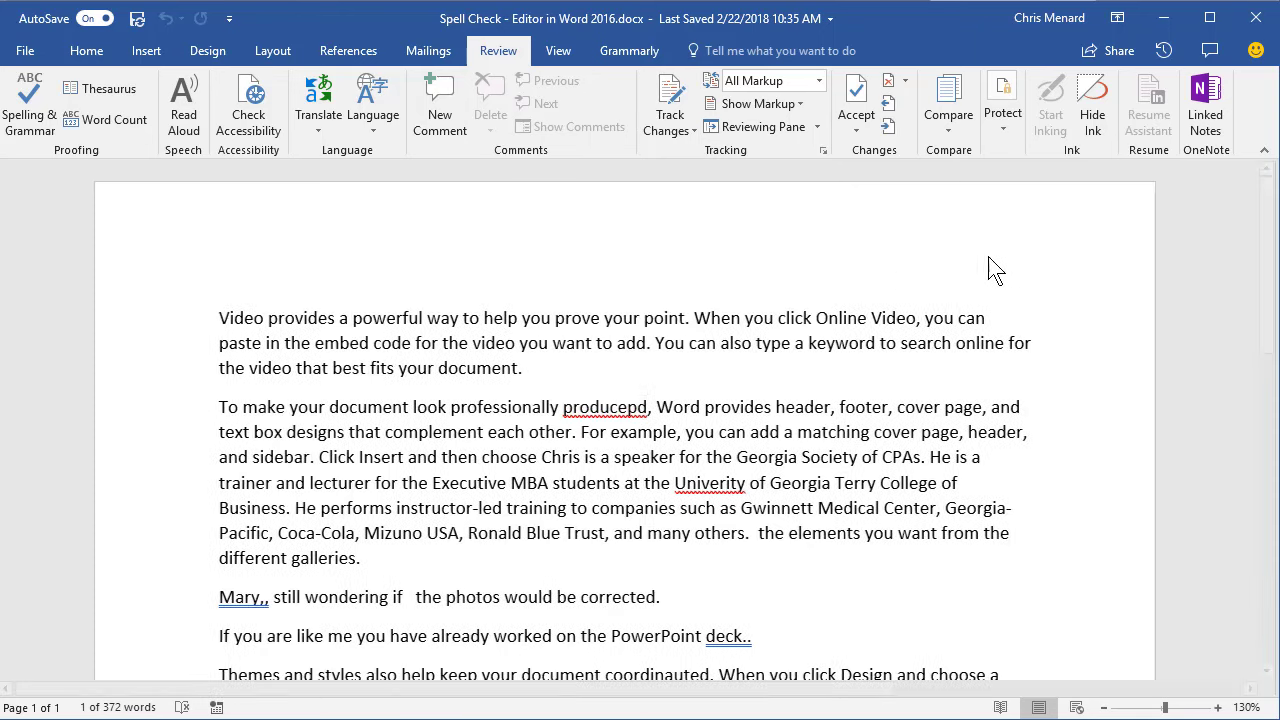
pyautogui.click(30, 56)
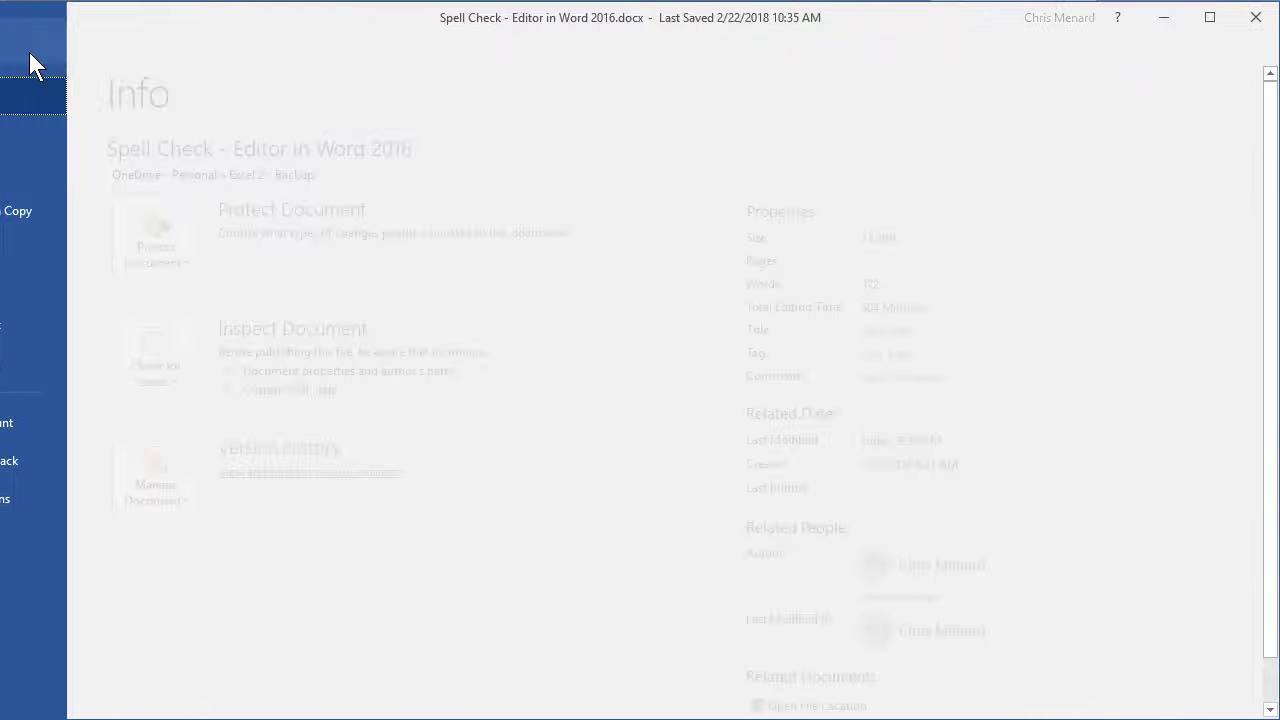
pyautogui.press('Escape')
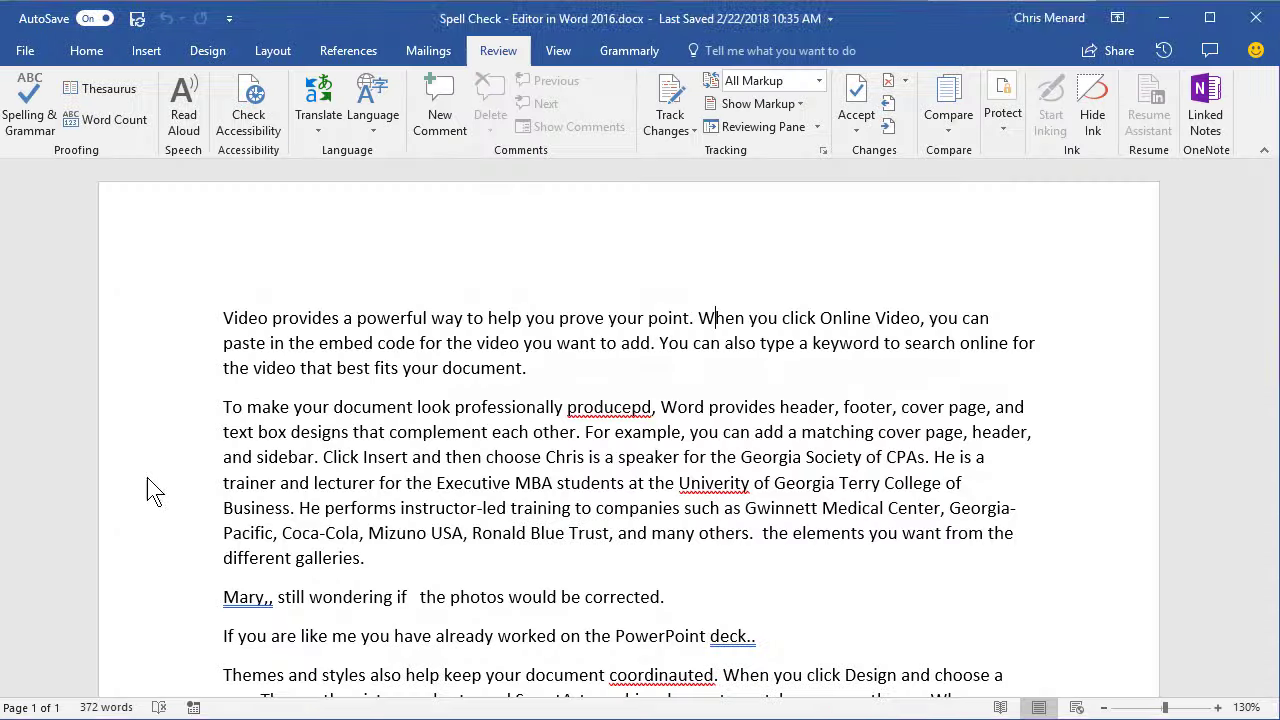
pyautogui.click(276, 126)
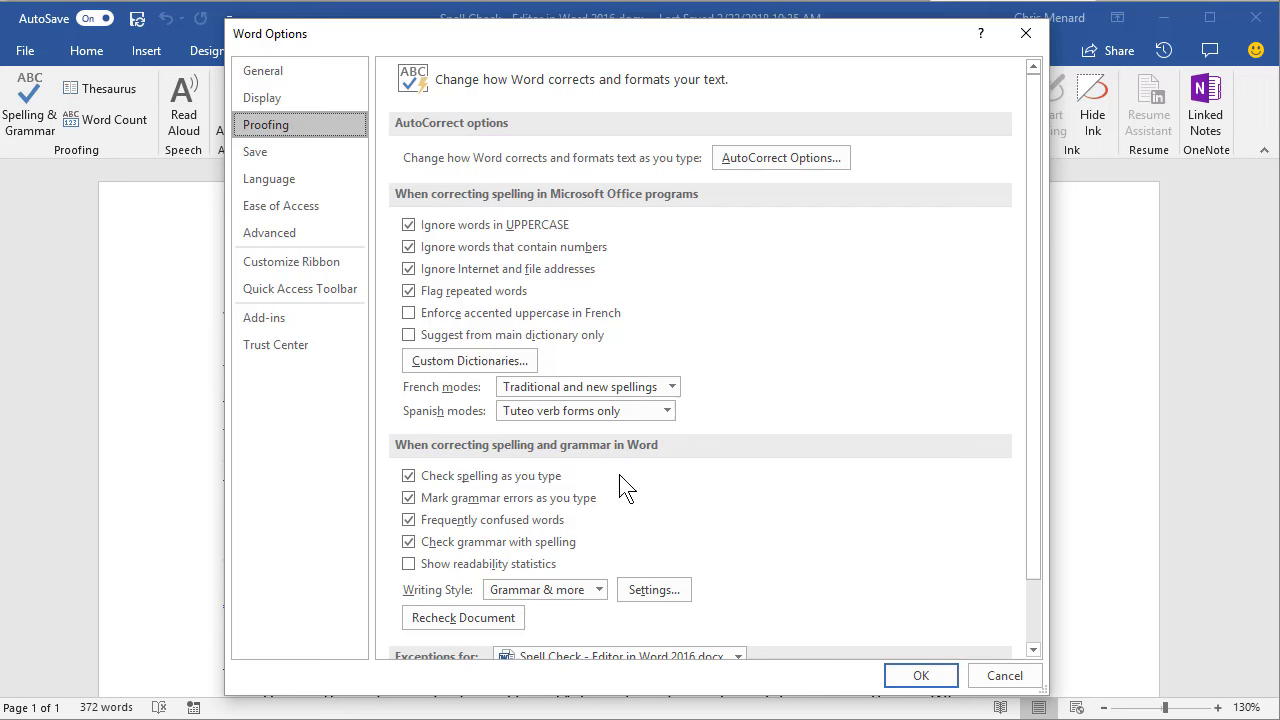
pyautogui.click(655, 591)
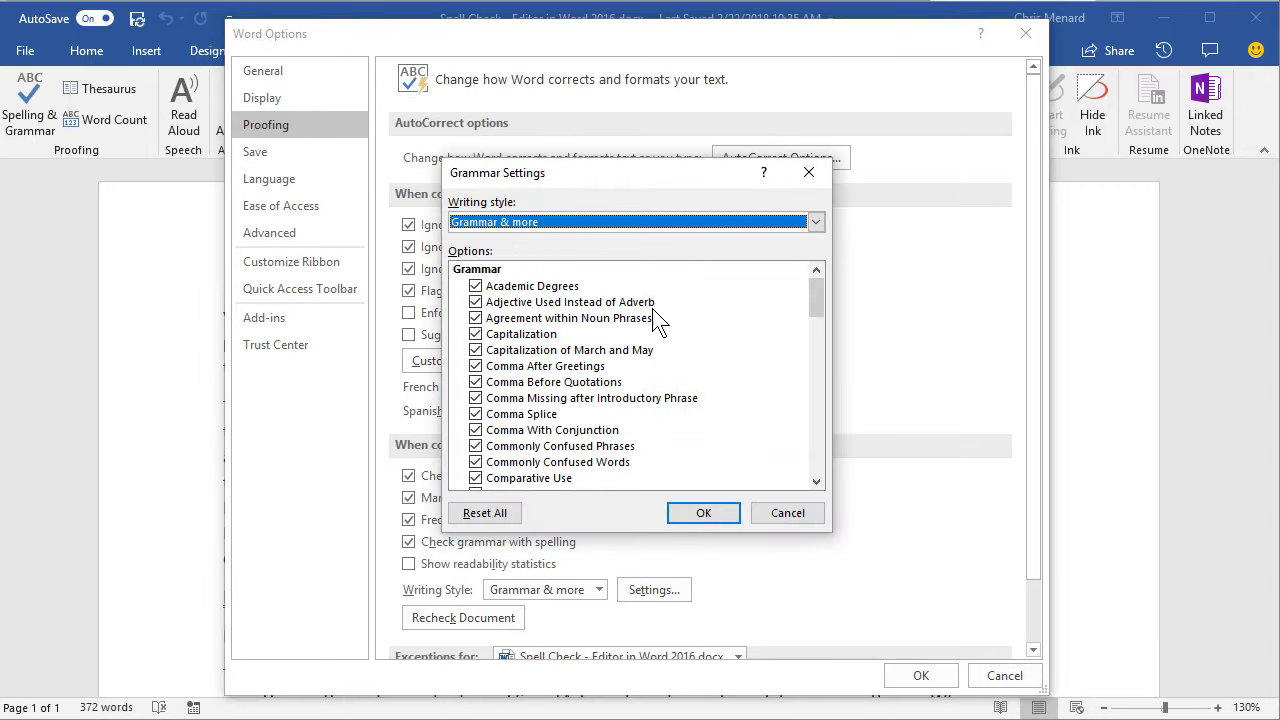
pyautogui.moveTo(812, 297); pyautogui.dragTo(821, 452)
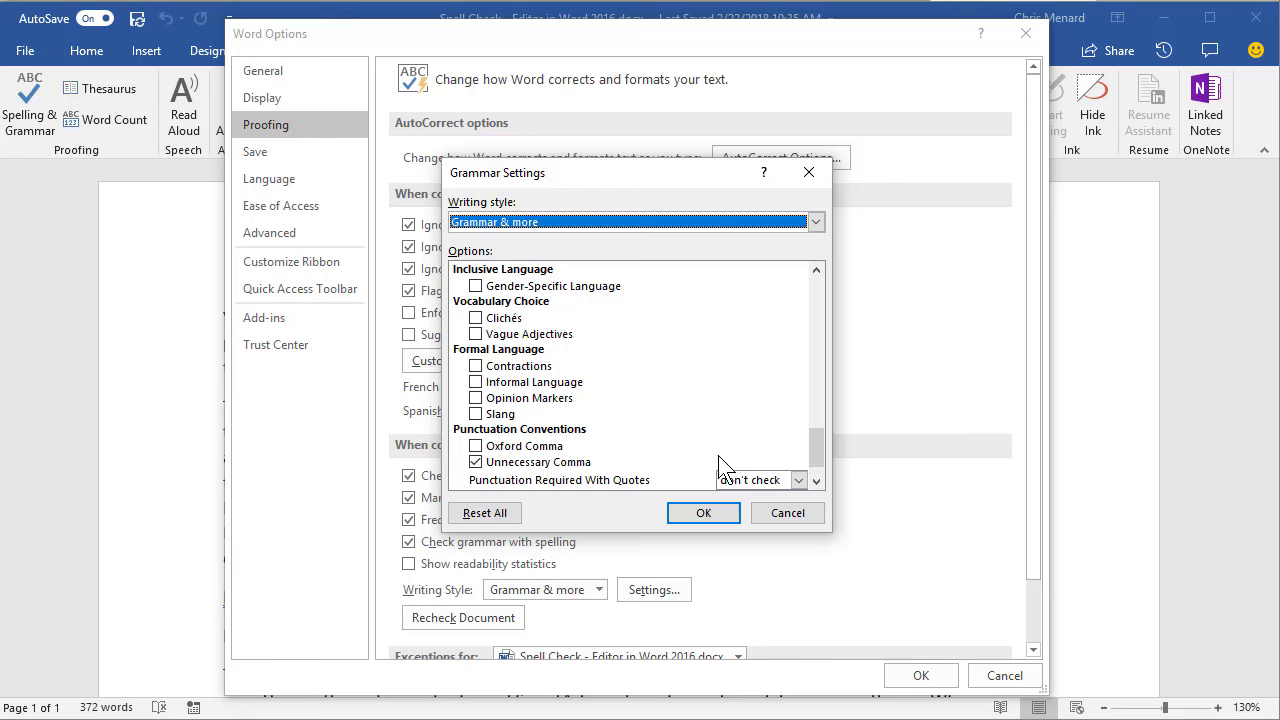
pyautogui.moveTo(820, 449); pyautogui.dragTo(817, 466)
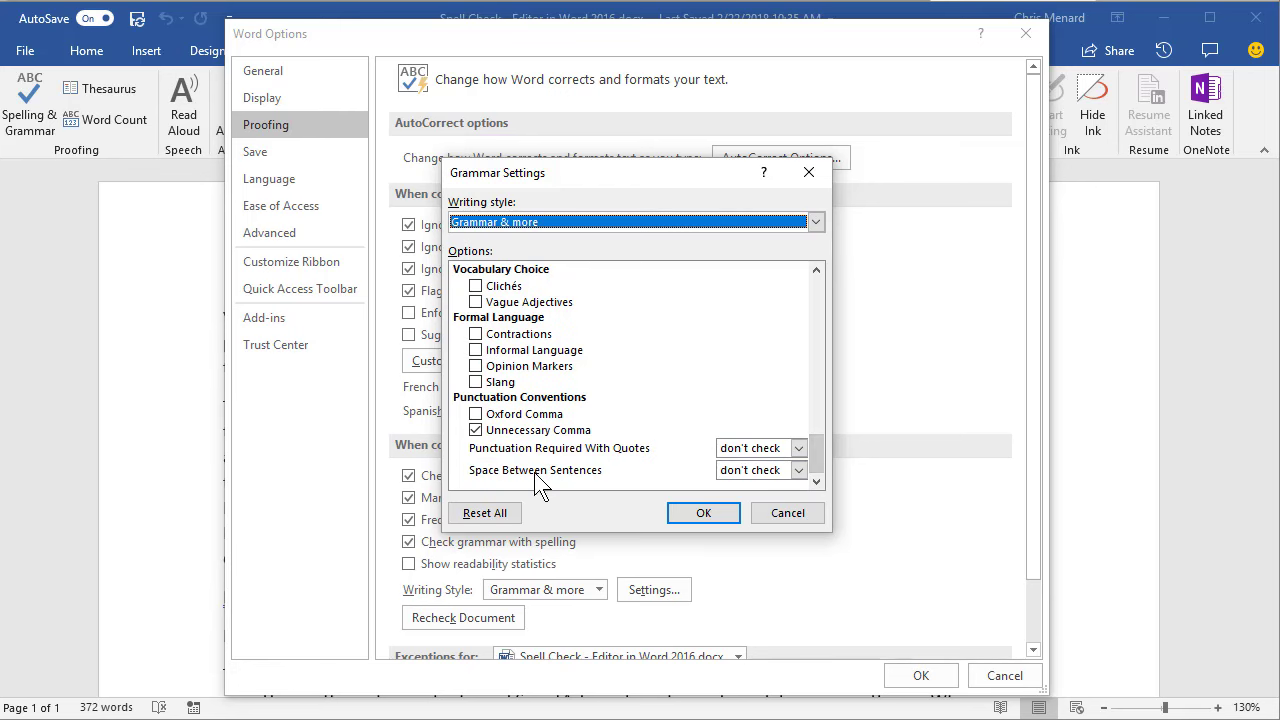
pyautogui.click(798, 470)
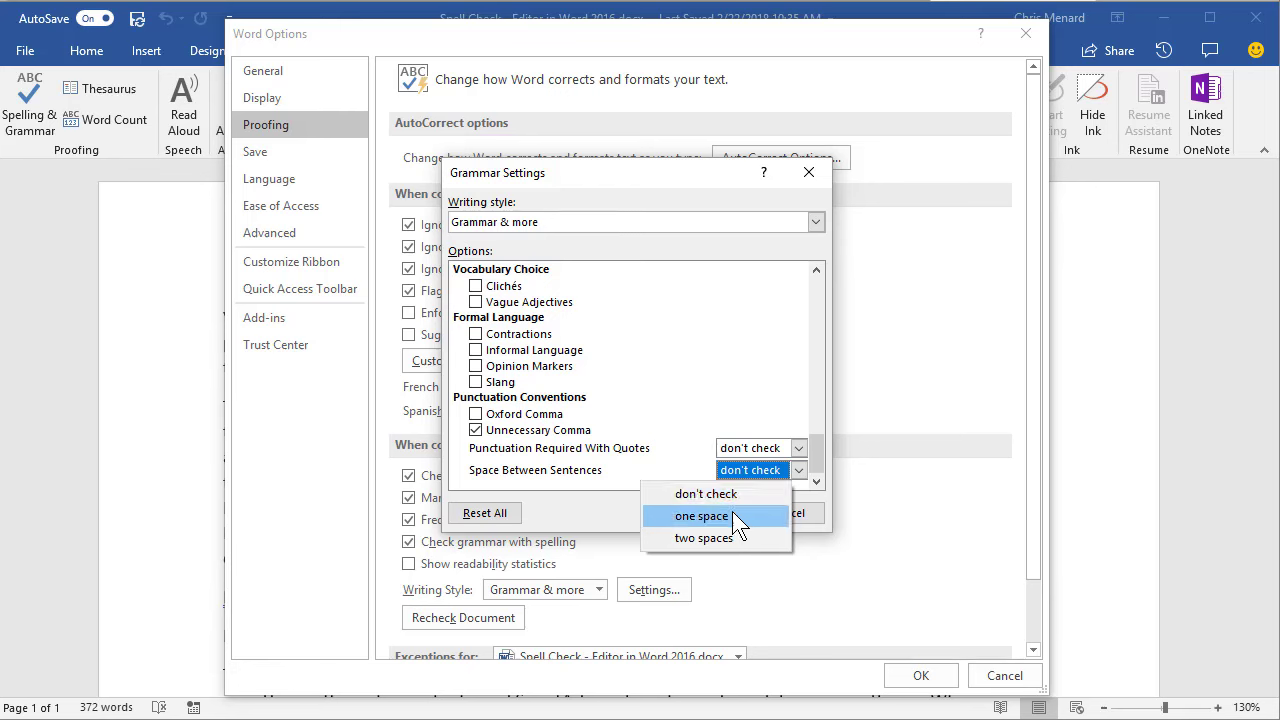
pyautogui.click(668, 462)
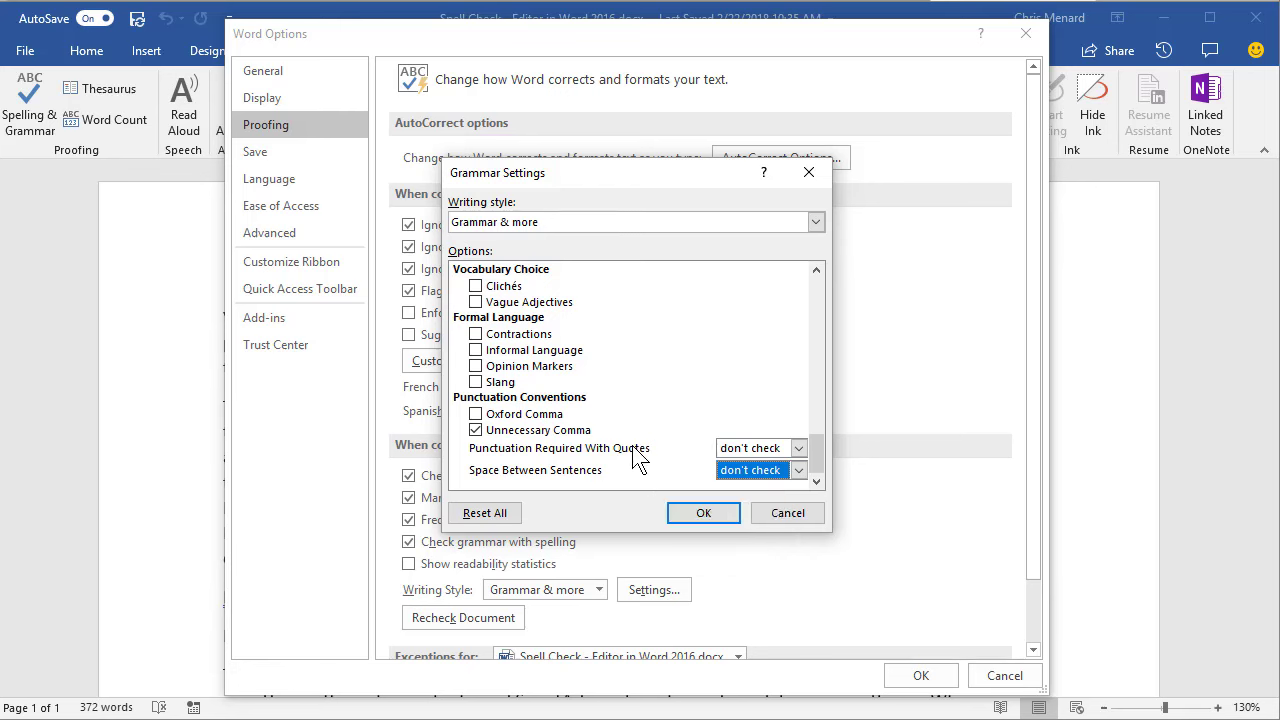
pyautogui.scroll(1, 638, 452)
pyautogui.scroll(7, 638, 452)
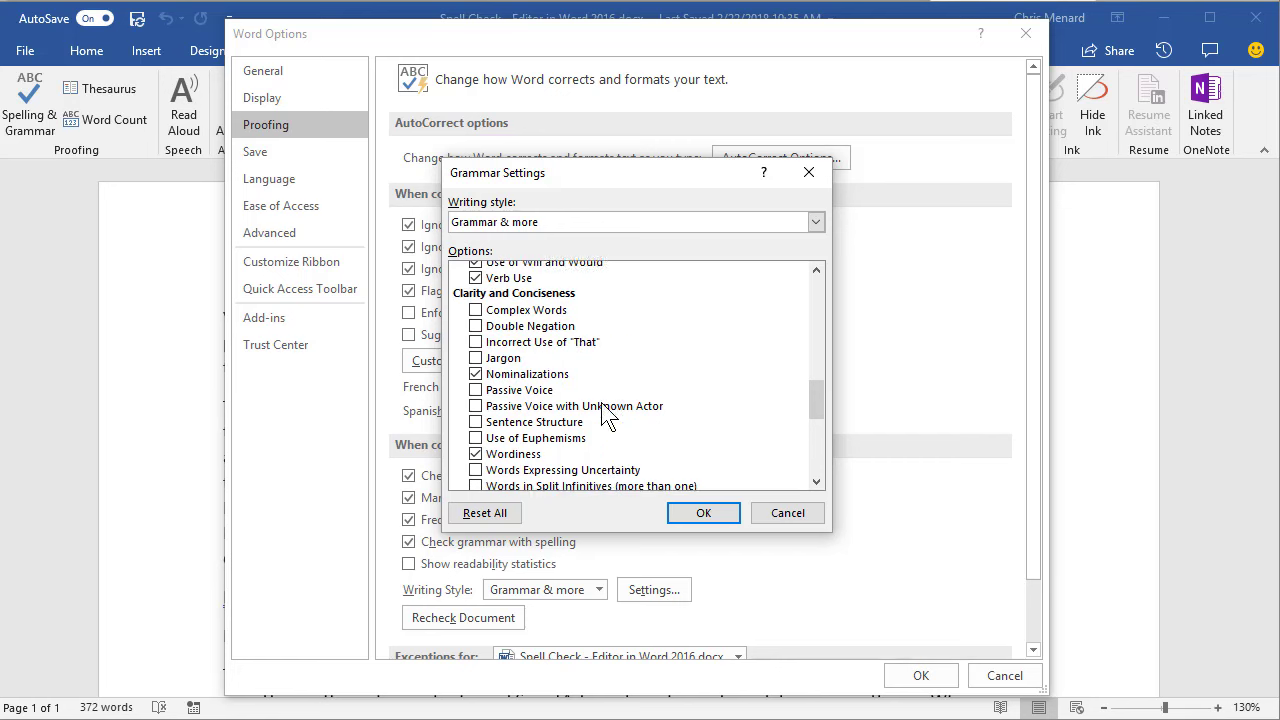
pyautogui.scroll(12, 605, 413)
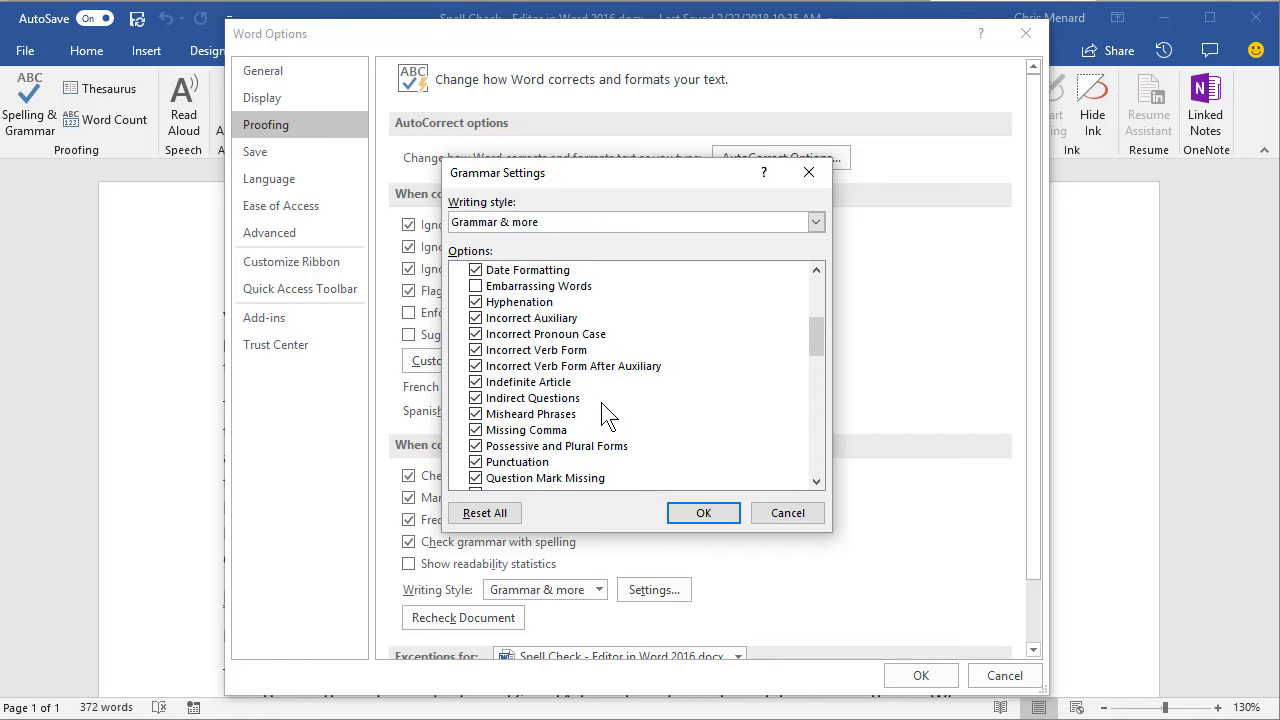
pyautogui.click(784, 512)
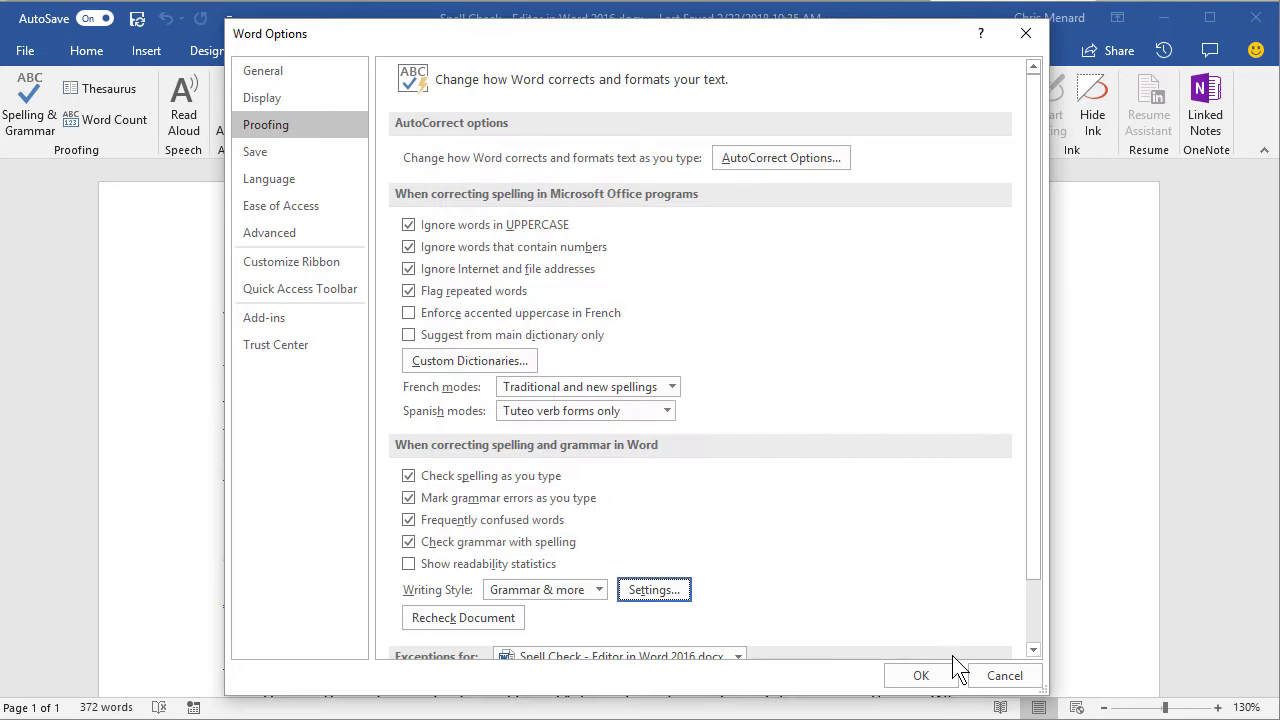
pyautogui.click(1005, 676)
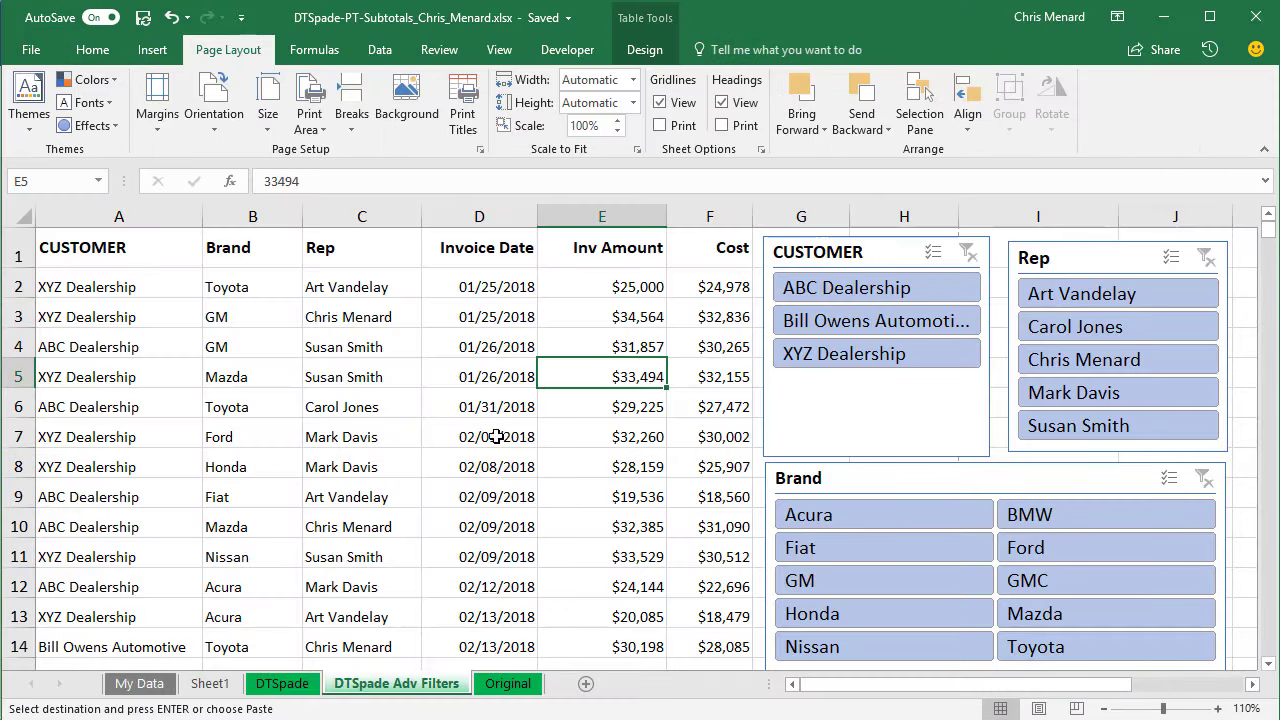
# - Switch to the Original sheet and clear all existing table filters
pyautogui.click(452, 367)
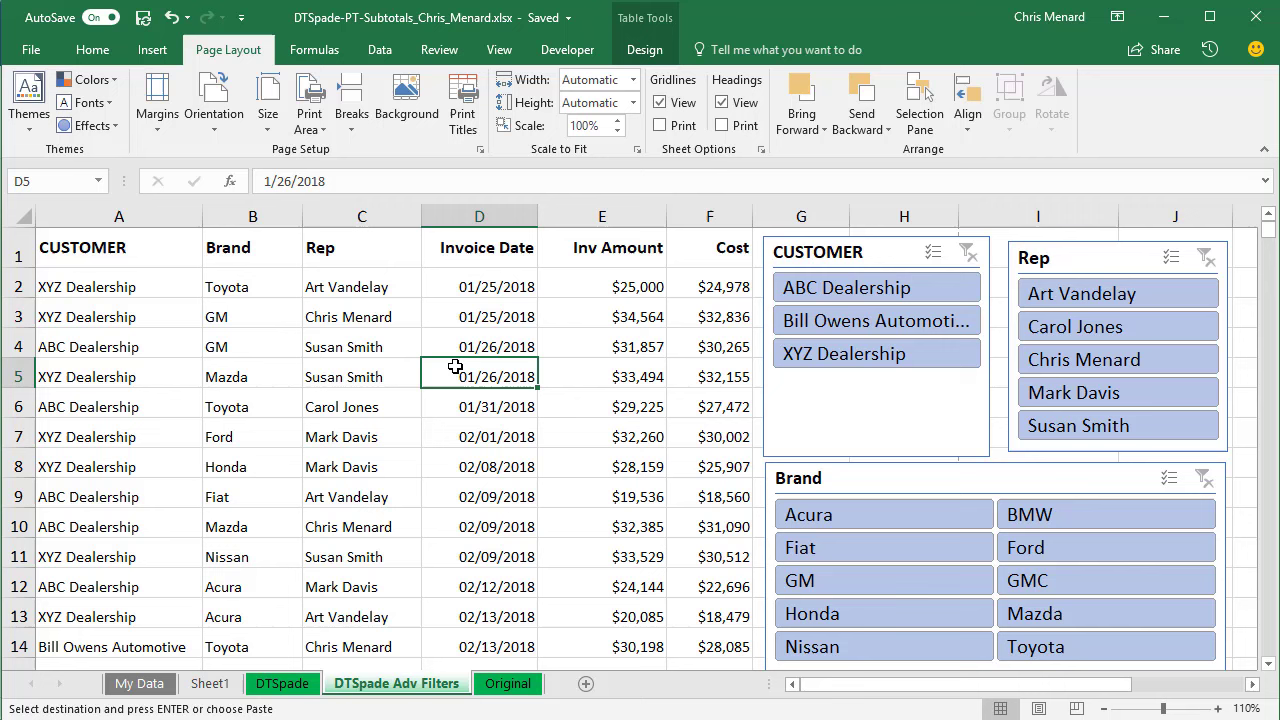
pyautogui.click(508, 683)
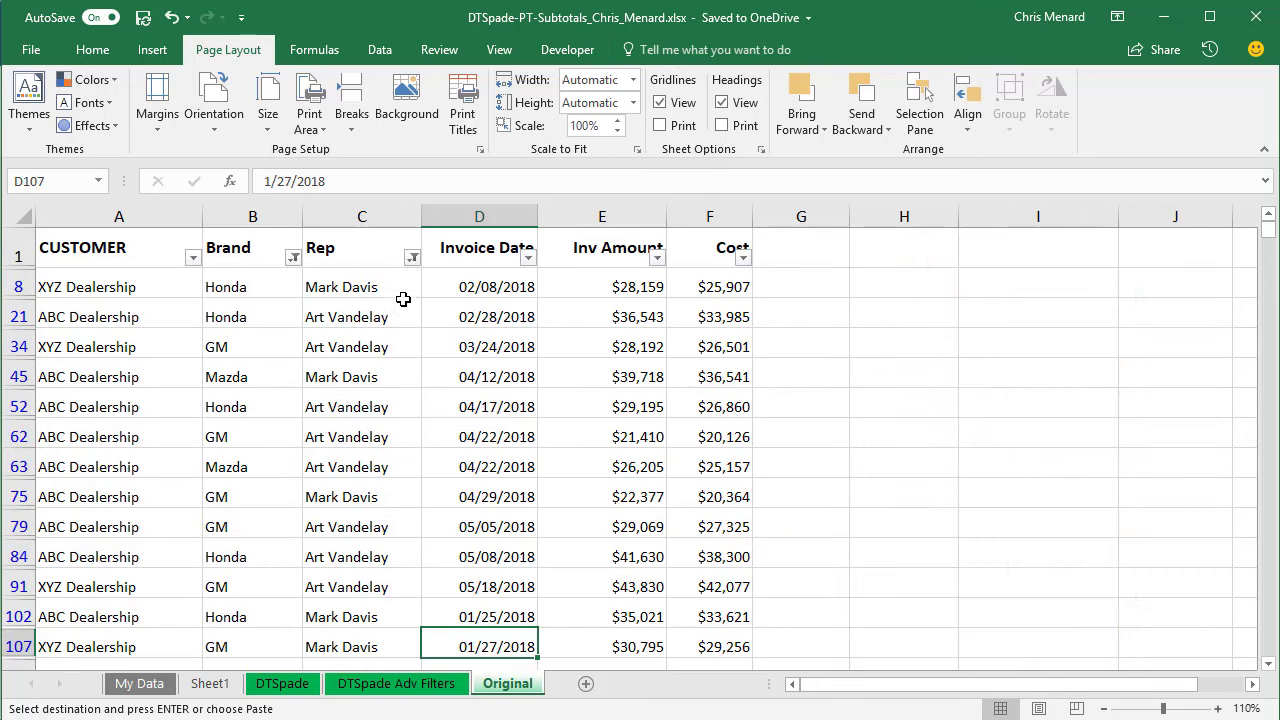
pyautogui.click(380, 49)
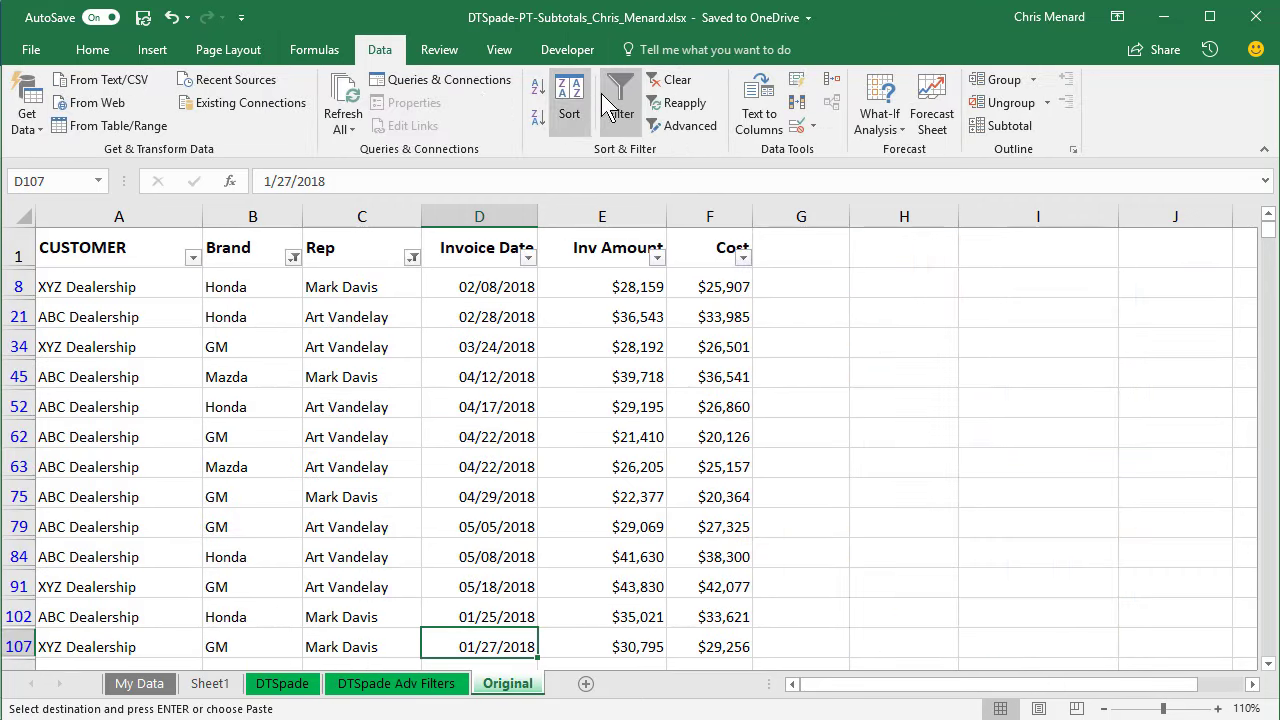
pyautogui.click(670, 80)
pyautogui.click(480, 289)
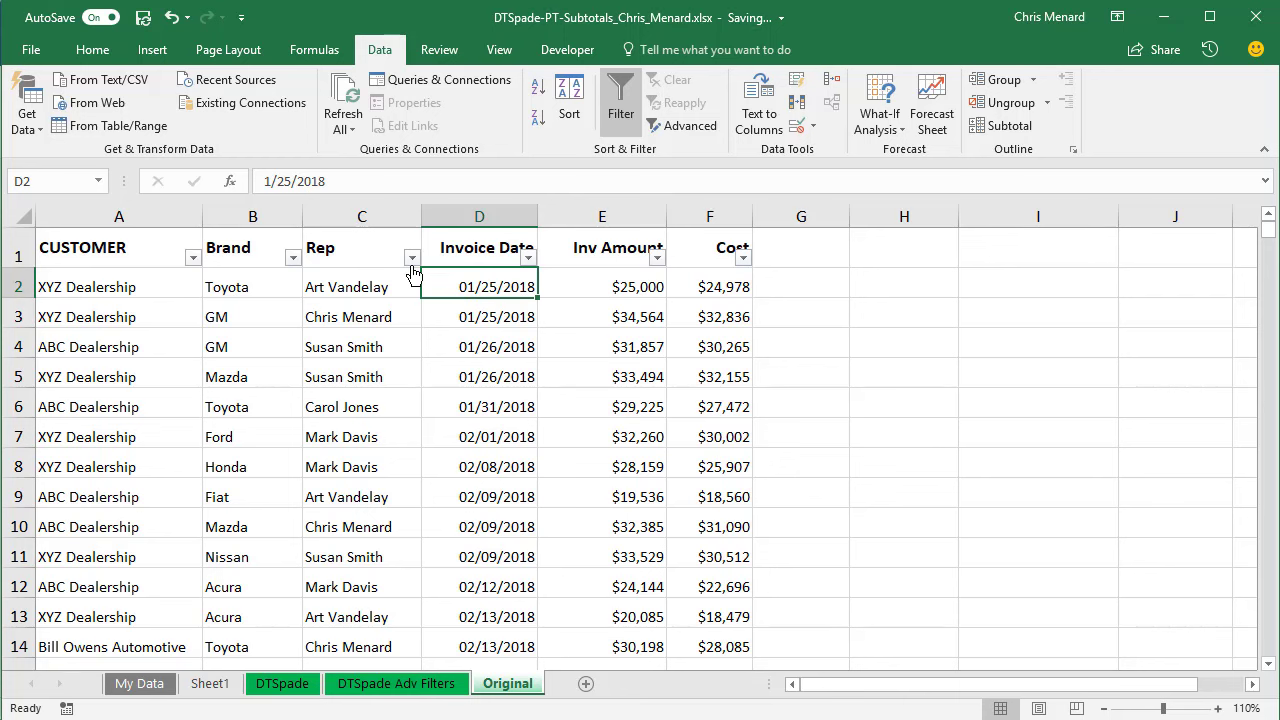
pyautogui.click(411, 260)
pyautogui.click(440, 349)
# - Filter the Rep column down to just the first two listed reps
pyautogui.click(412, 260)
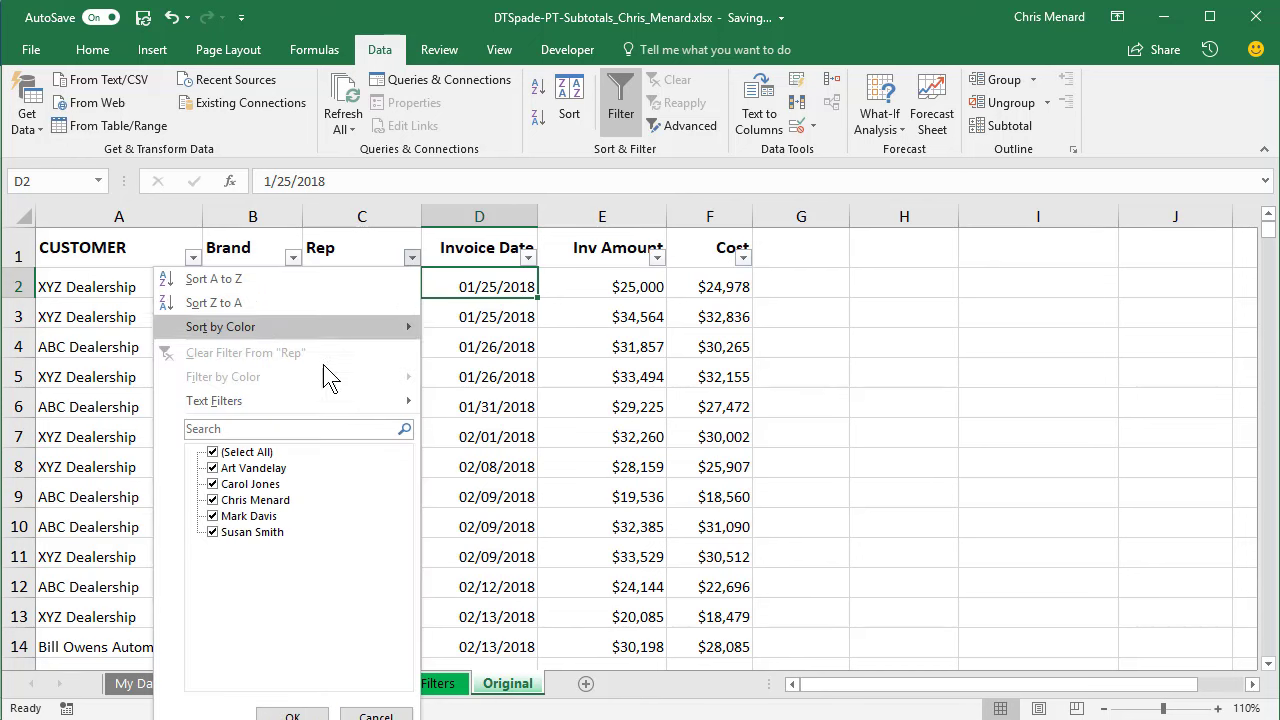
pyautogui.click(212, 452)
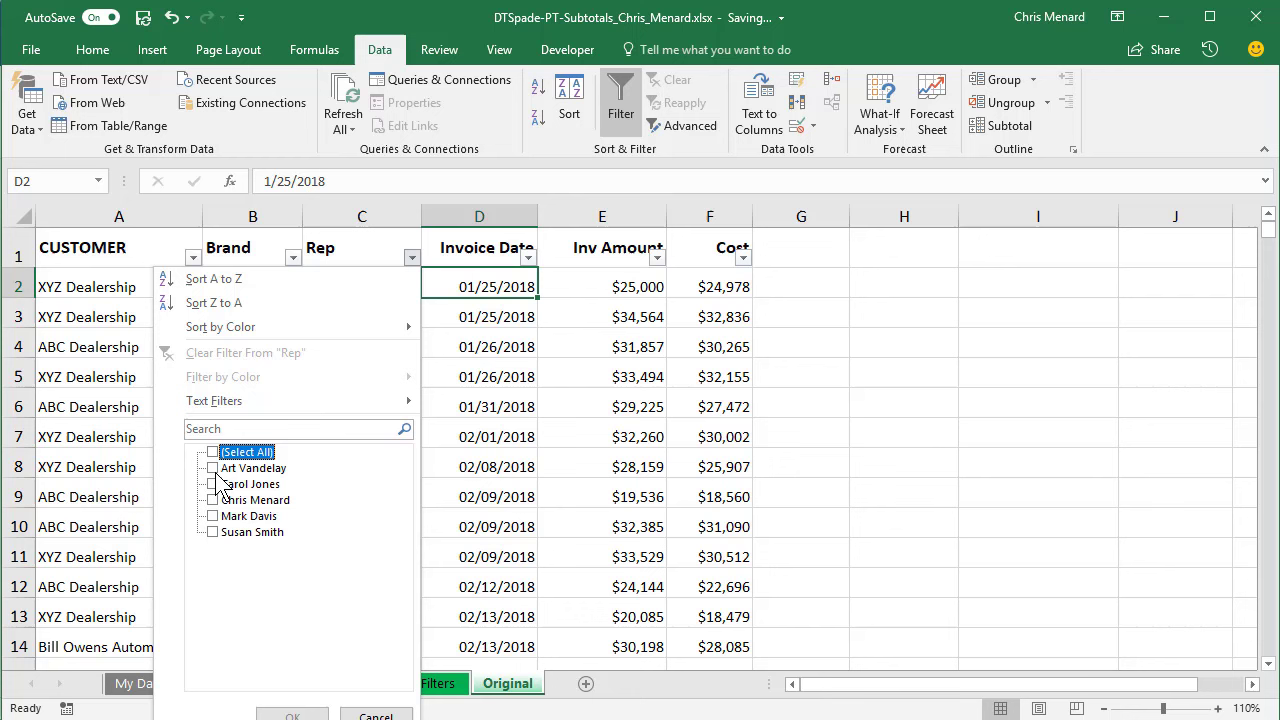
pyautogui.click(213, 469)
pyautogui.click(213, 500)
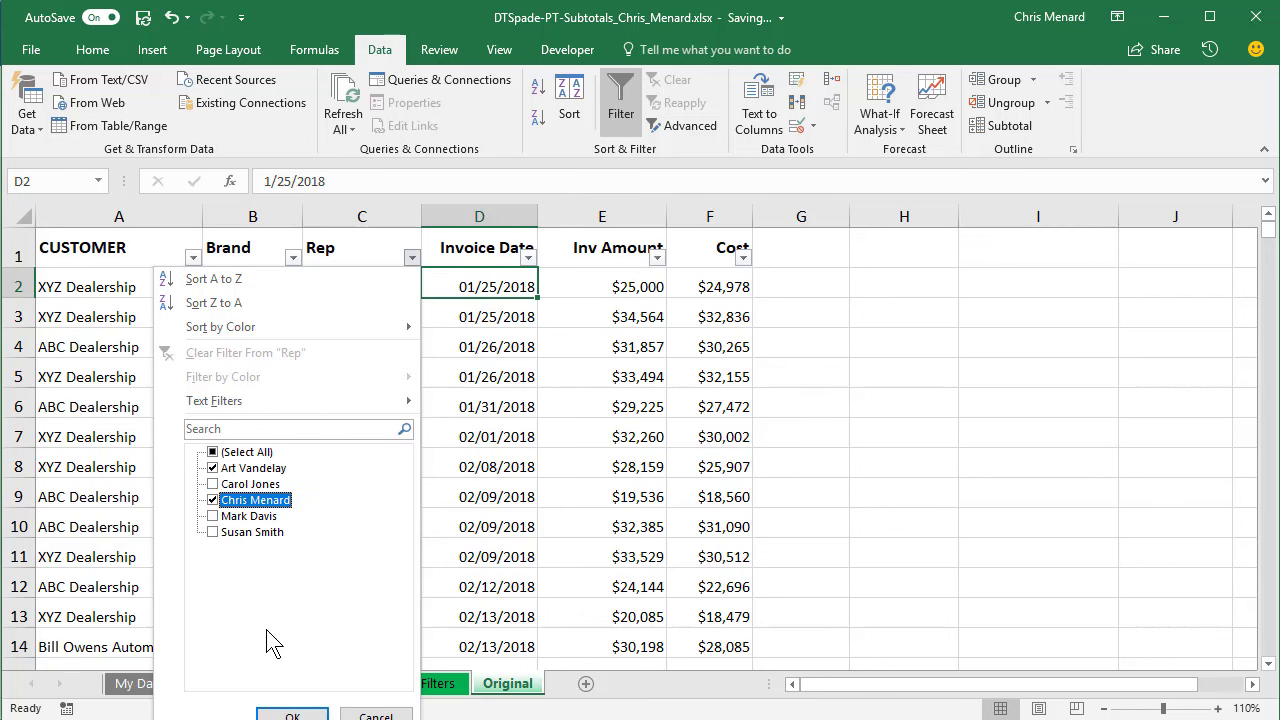
pyautogui.click(291, 714)
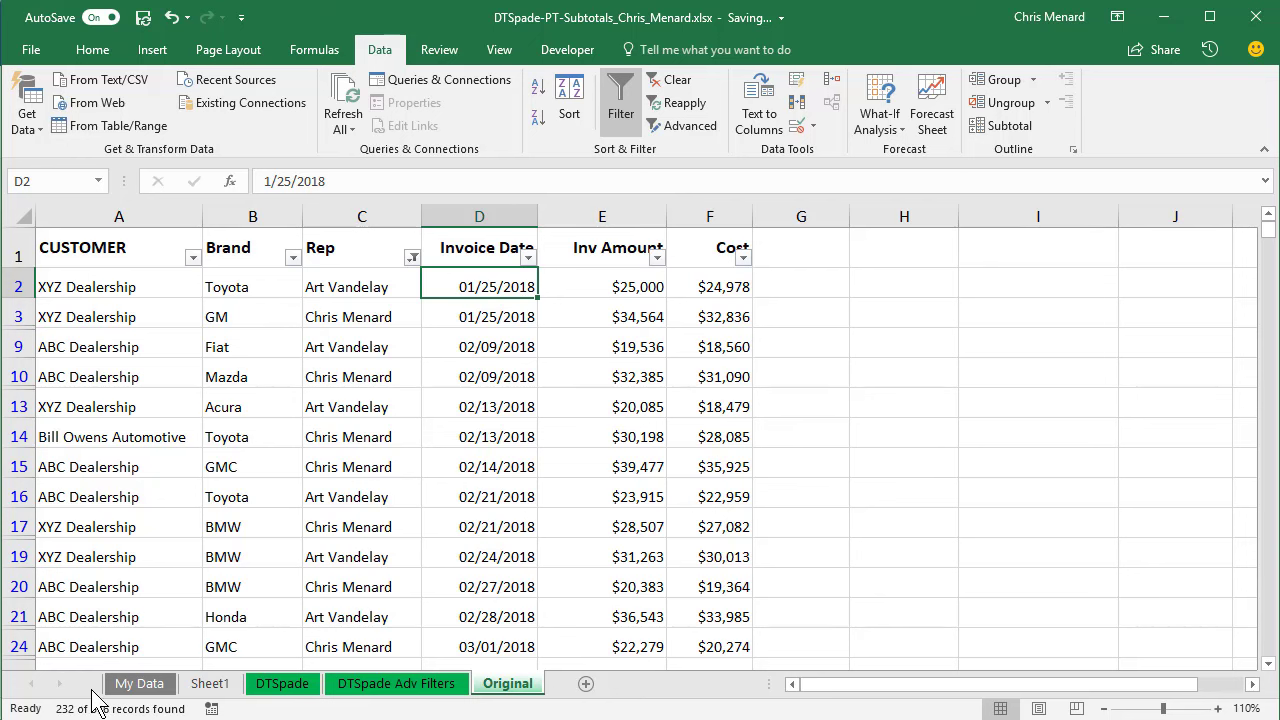
# - Filter the Brand column to Ford only, leaving 27 of 576 records
pyautogui.click(292, 262)
pyautogui.click(93, 452)
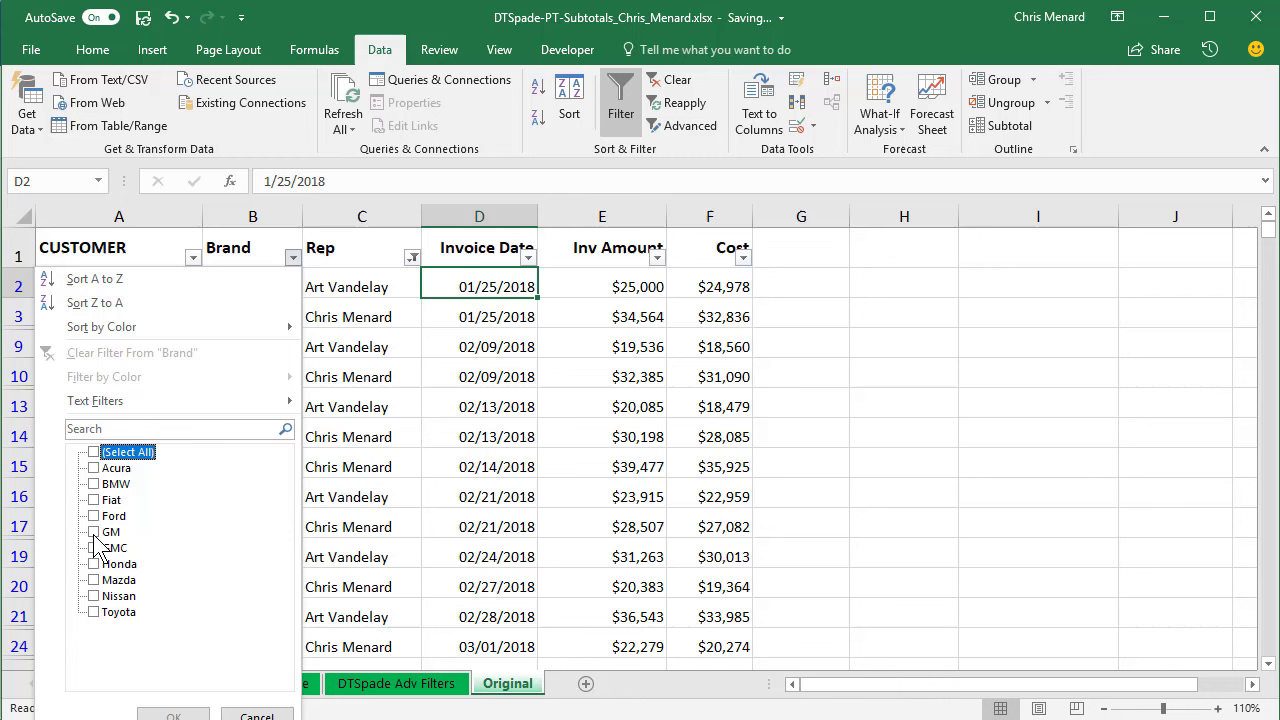
pyautogui.click(94, 516)
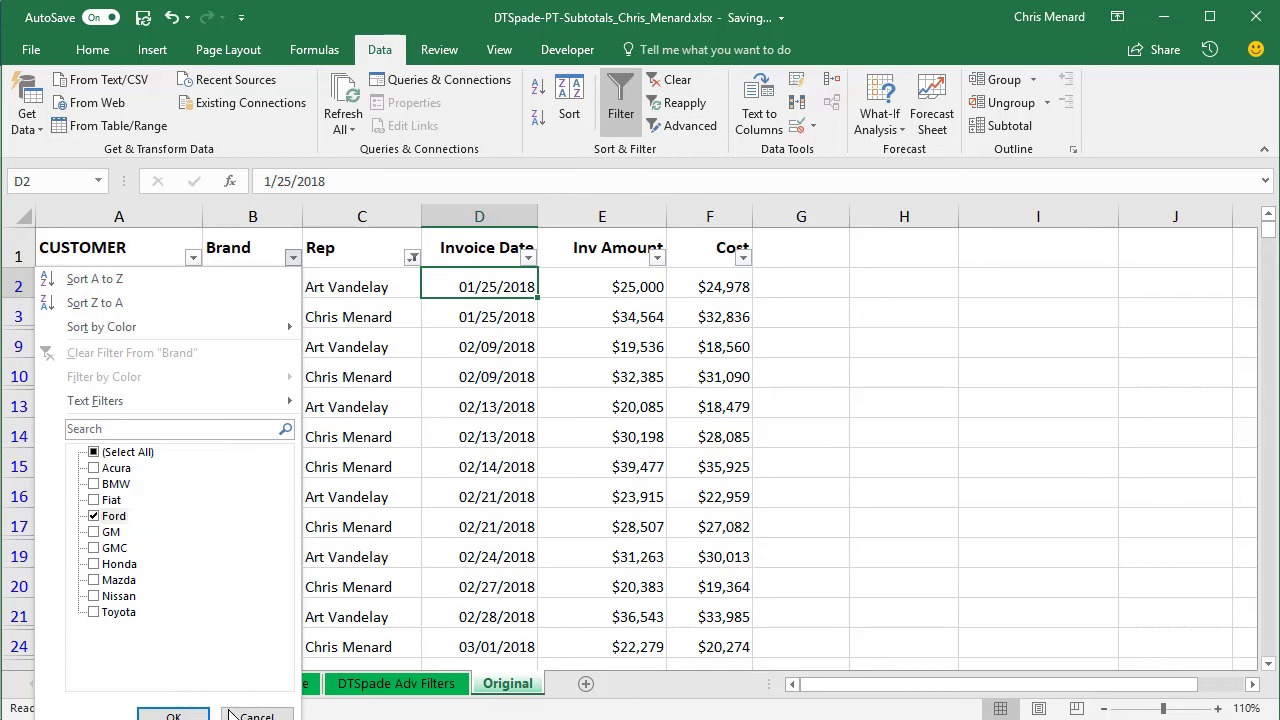
pyautogui.click(173, 715)
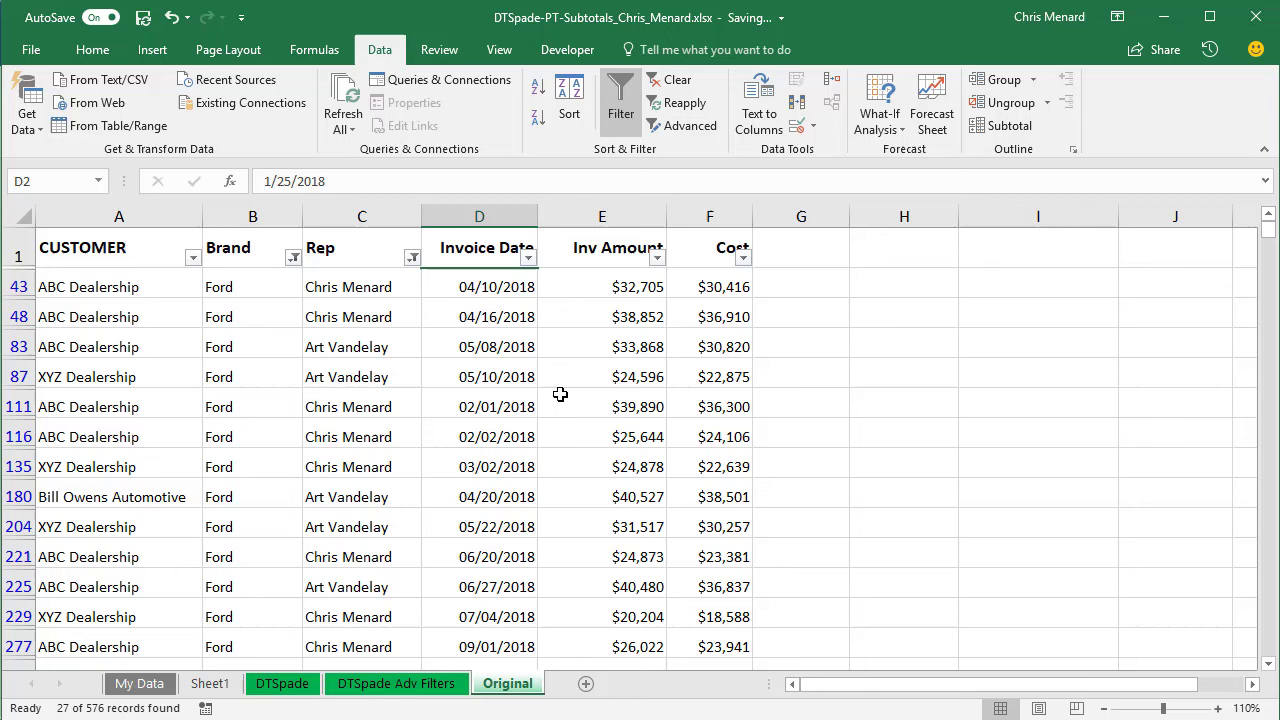
# - On DTSpade Adv Filters, use slicers to pick two reps, ABC Dealership, and Ford plus GMC
pyautogui.click(398, 688)
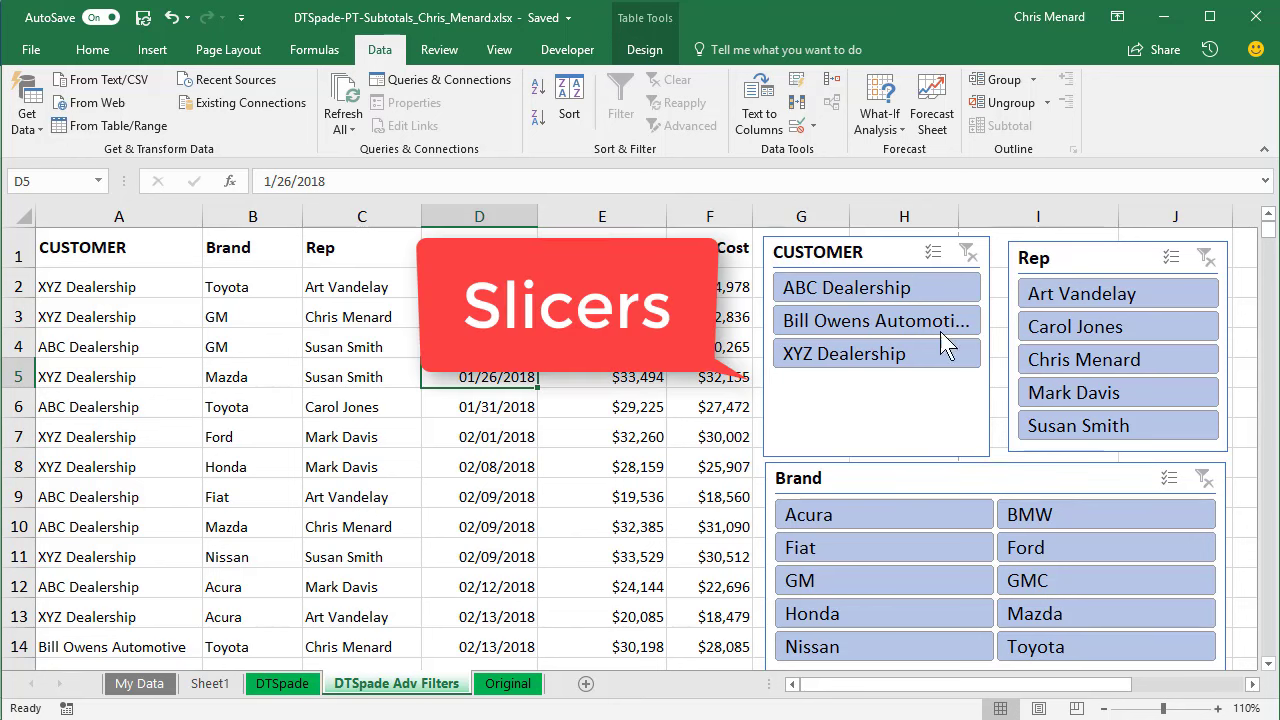
pyautogui.click(1085, 290)
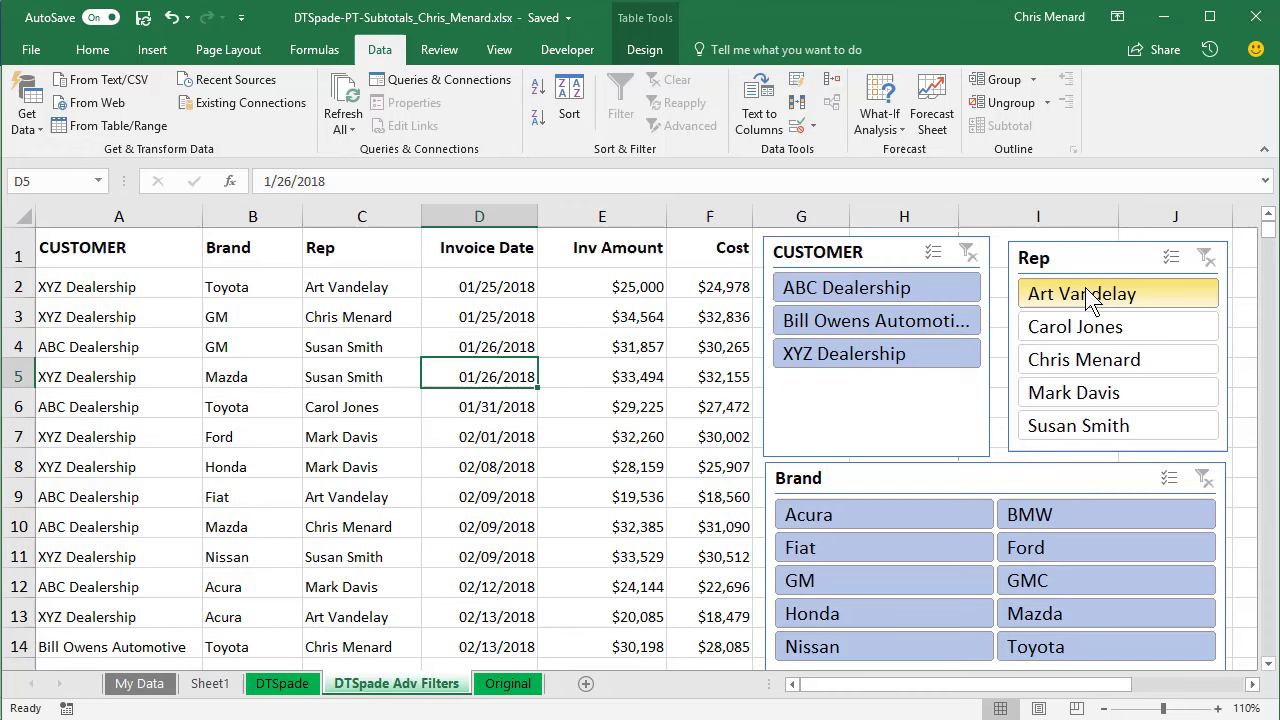
pyautogui.keyDown('ctrl'); pyautogui.click(1096, 358); pyautogui.keyUp('ctrl')
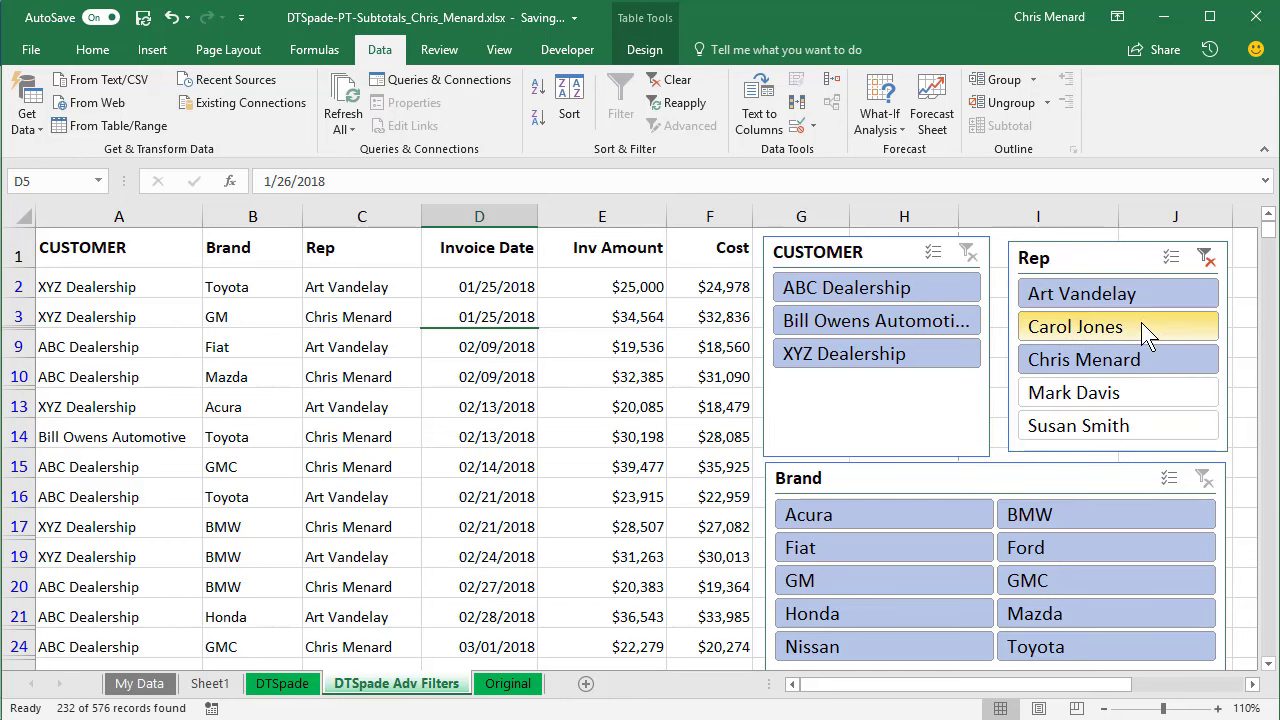
pyautogui.click(856, 287)
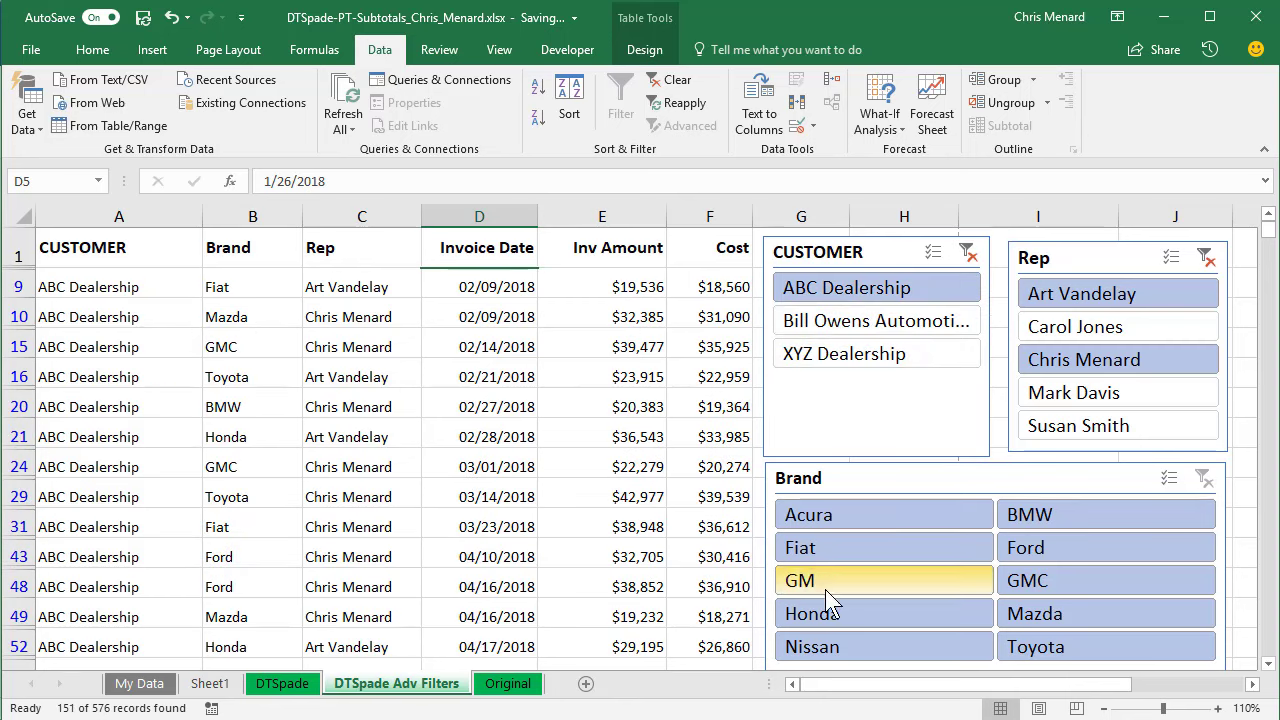
pyautogui.click(1044, 550)
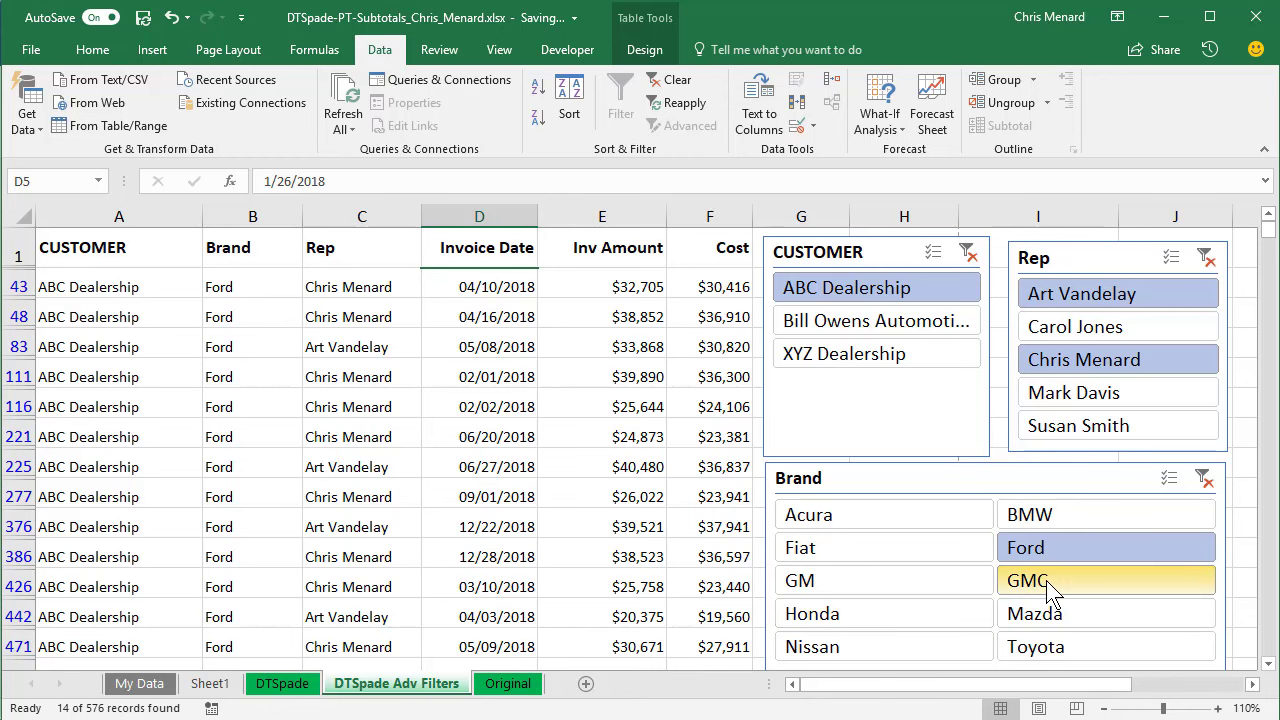
pyautogui.keyDown('ctrl'); pyautogui.click(1046, 588); pyautogui.keyUp('ctrl')
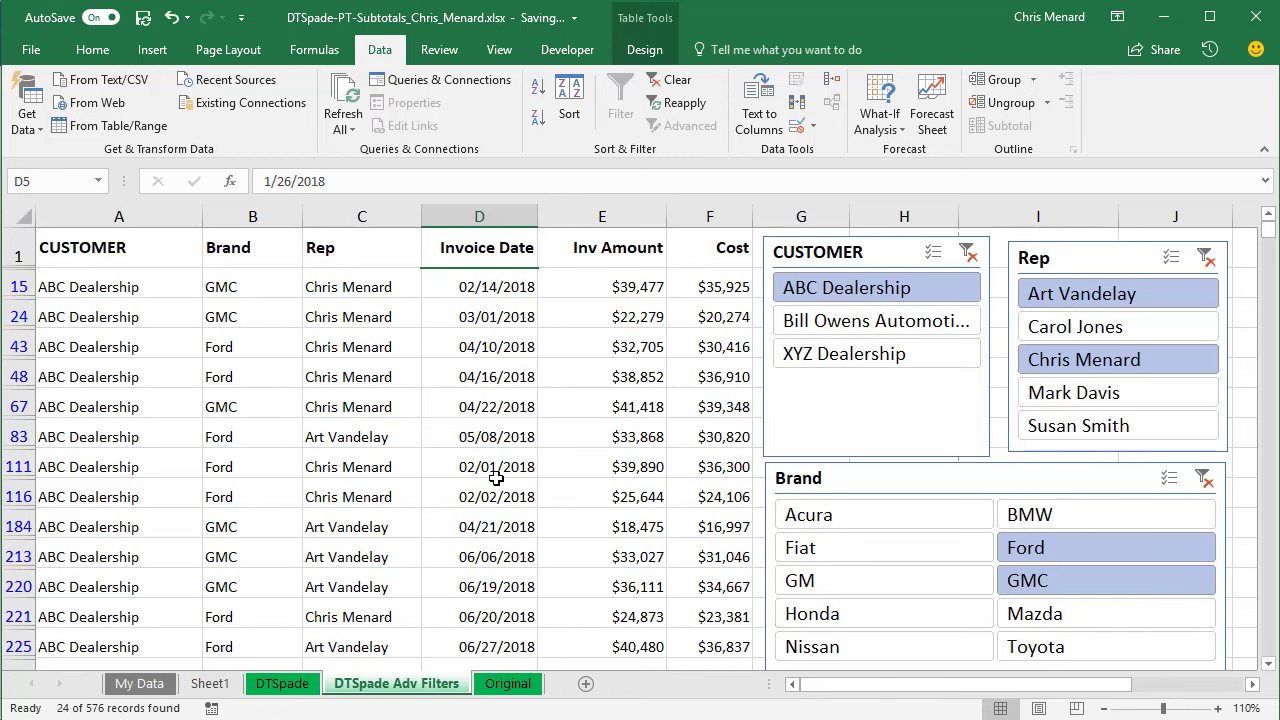